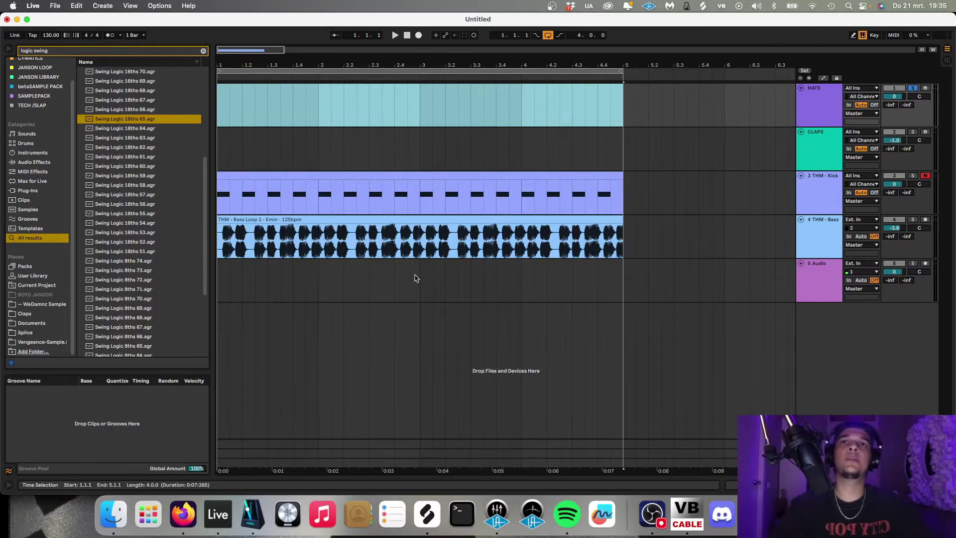
Play back the kick and bass loop, and inspect the kick clip's notes and the bass track's sidechain compressor
key("space")
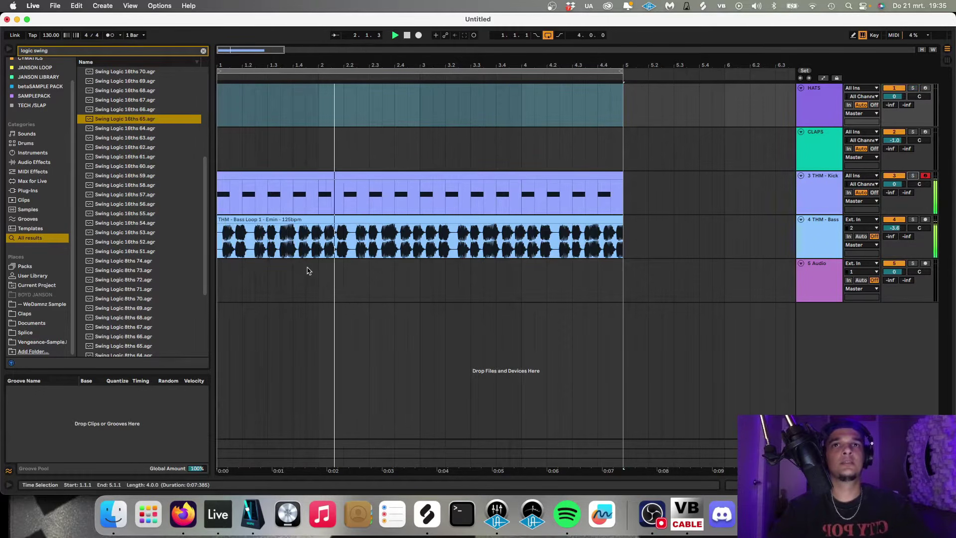
double_click(575, 178)
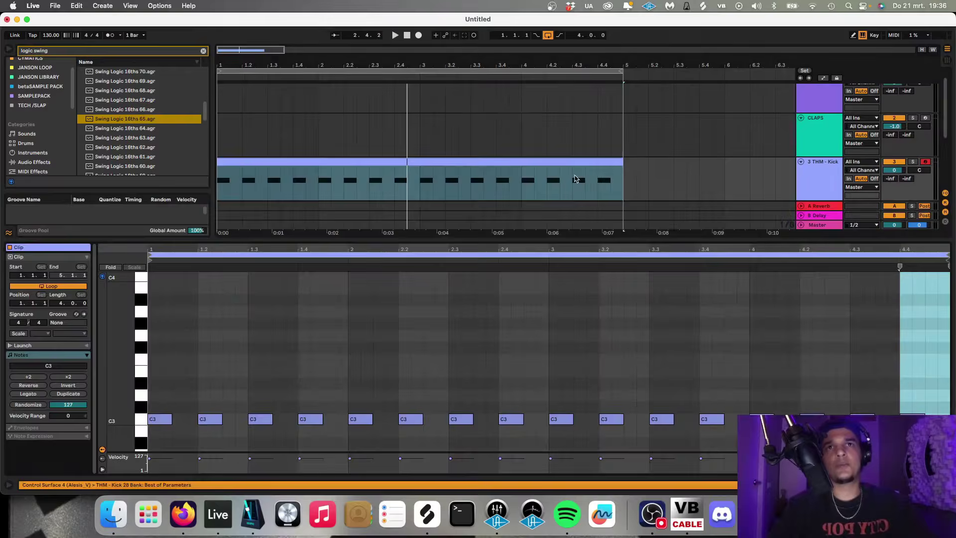
left_click(140, 422)
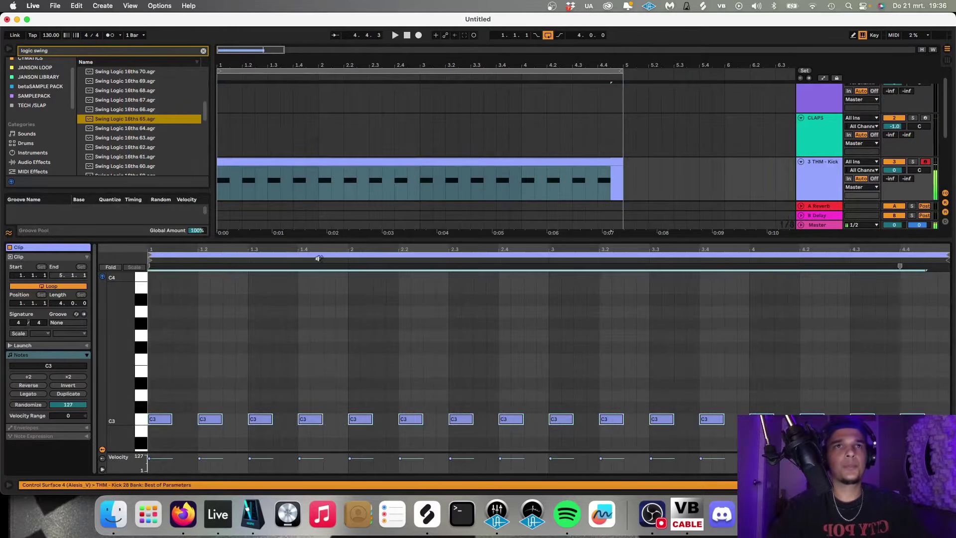
scroll(626, 124, "down", 2)
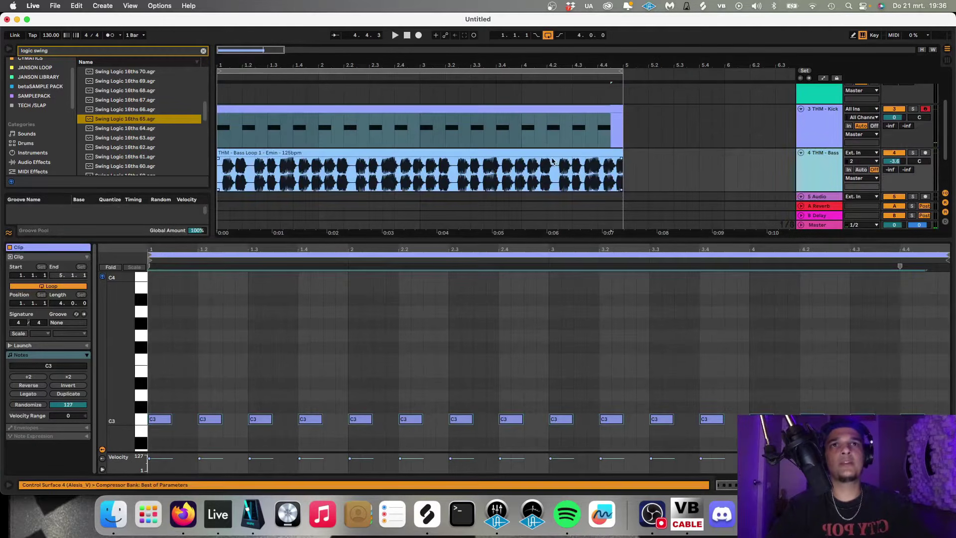
key("shift+Tab")
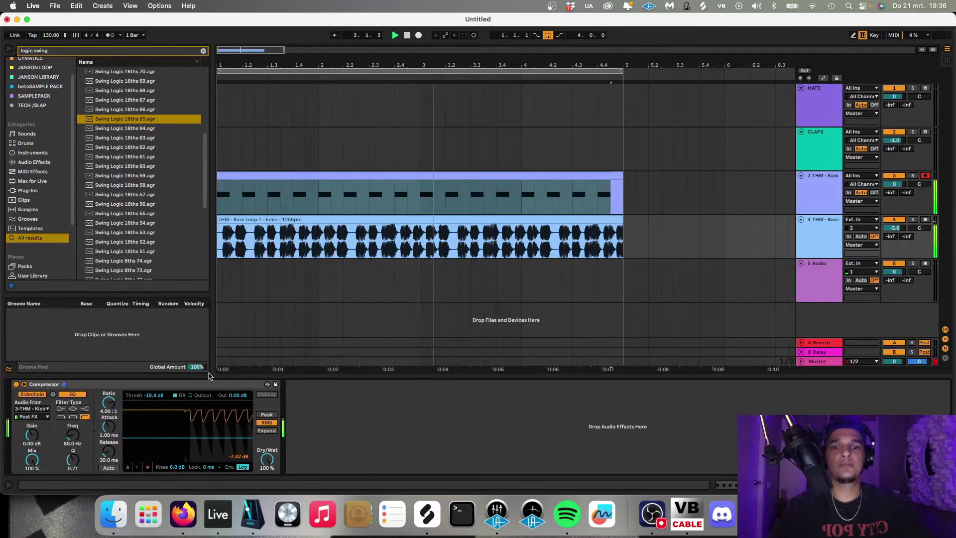
key("super+alt+l")
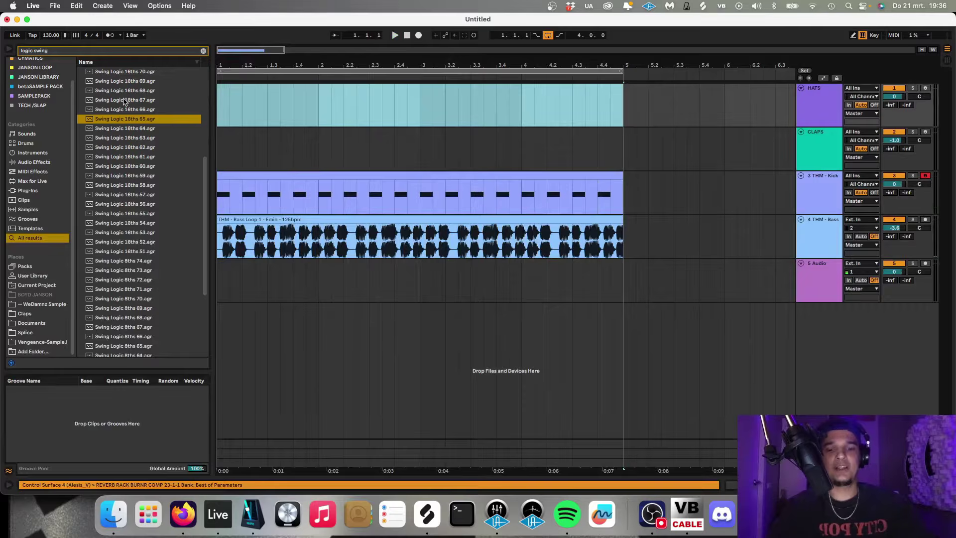
Create a four-bar MIDI clip on the HATS track and fill its first two beats with consecutive 16th notes of THM Closed Hat 6
key("super+shift+m")
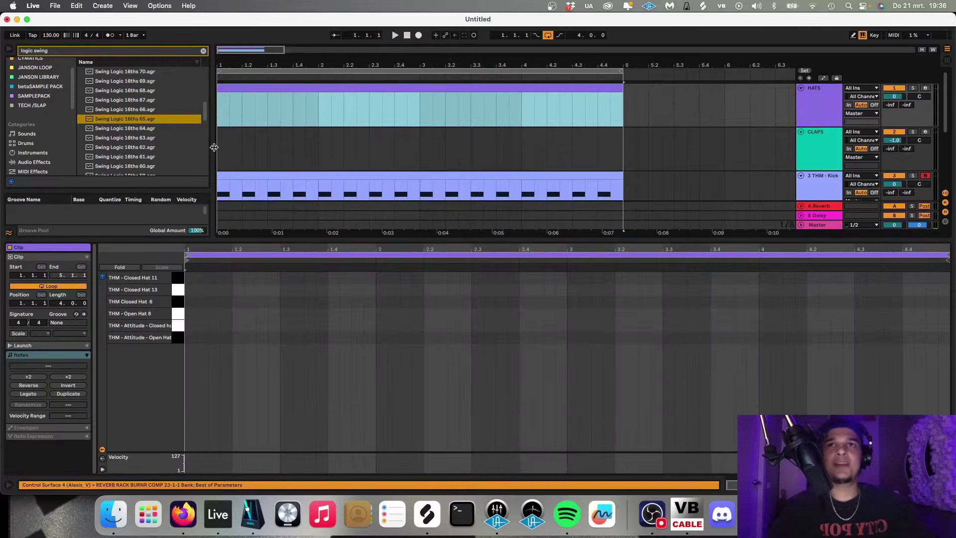
double_click(187, 279)
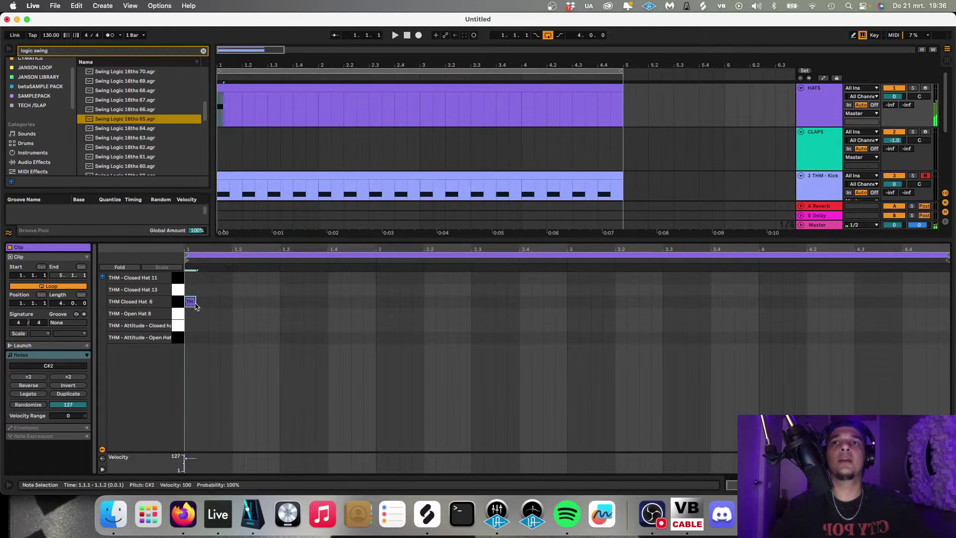
key("super+d")
key("super+d")
key("super+d")
key("super+d")
key("super+d")
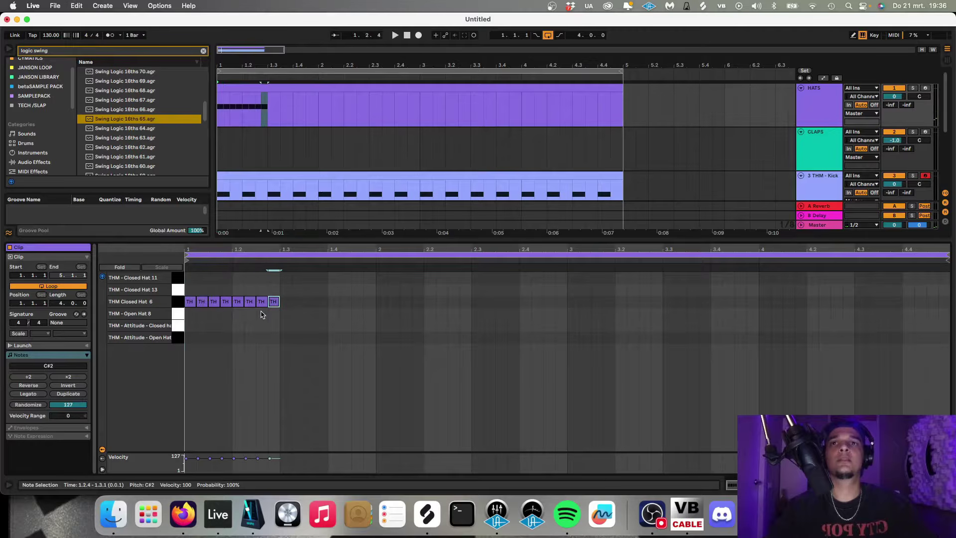
Audition the hats in solo and set the loop to the first two beats of the HATS clip
key("space")
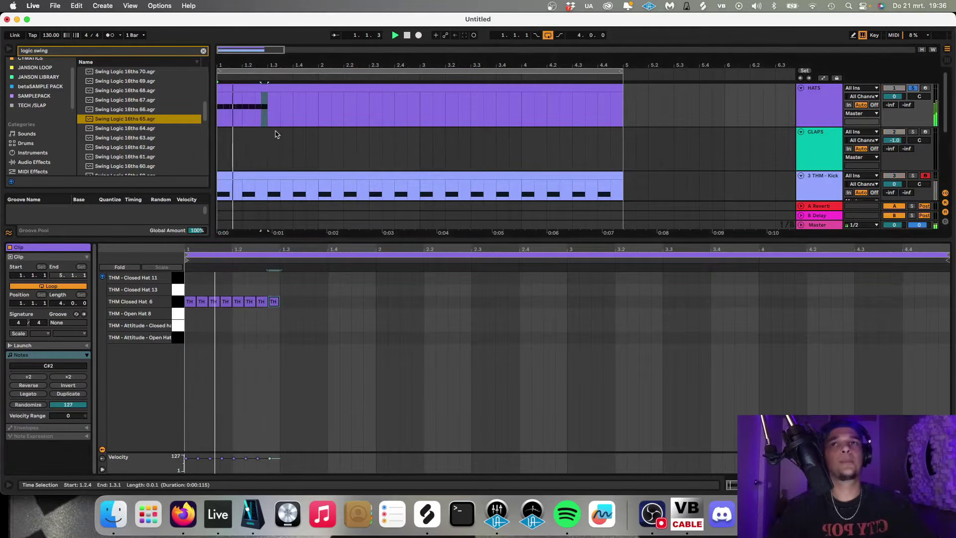
key("space")
left_click_drag(267, 111, 219, 112)
key("super+l")
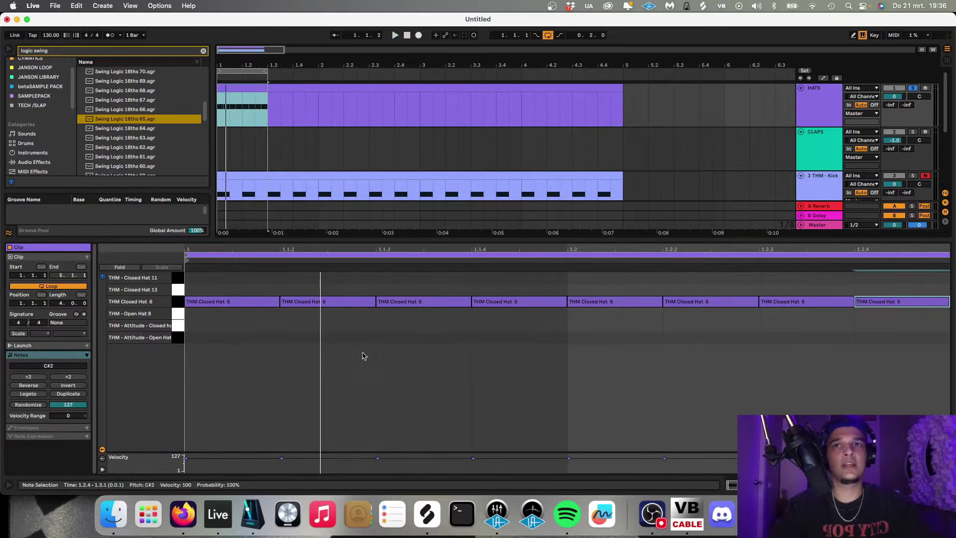
Select the second, fourth, sixth and eighth closed-hat notes in turn to examine the 16ths that the swing affects
left_click_drag(339, 351, 335, 254)
left_click_drag(477, 341, 485, 279)
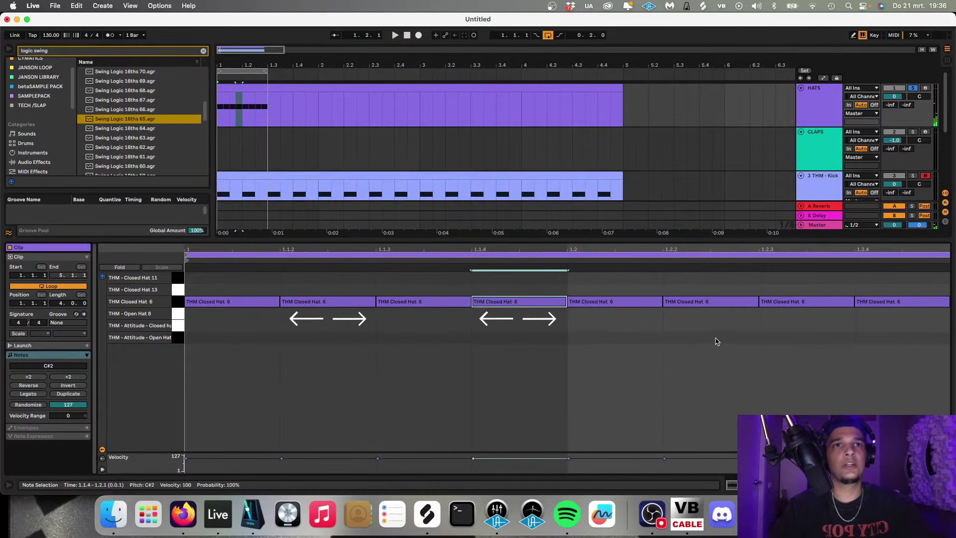
left_click_drag(715, 339, 720, 274)
left_click_drag(878, 332, 879, 273)
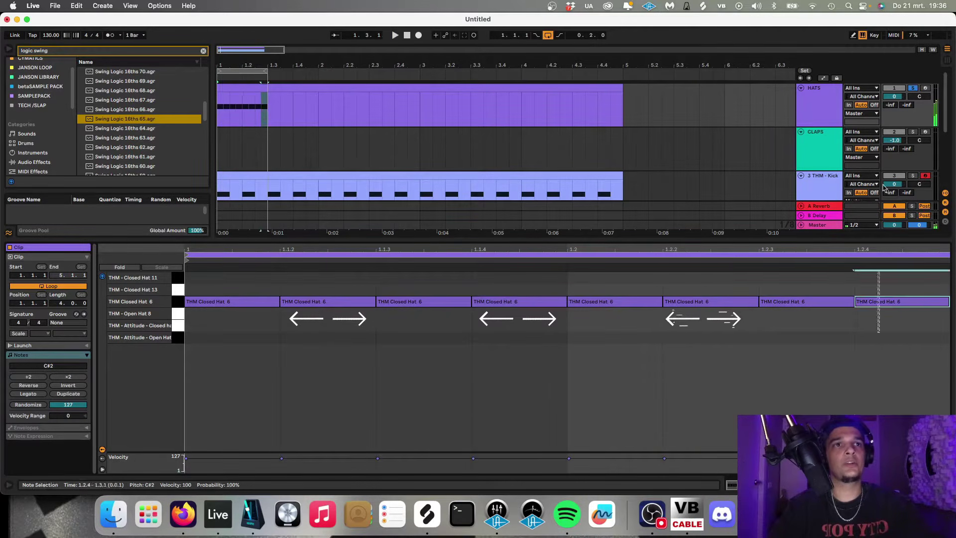
Apply the Swing Logic 16ths 65 groove to the hat clip and set the groove's Timing to 70% during playback
left_click(142, 119)
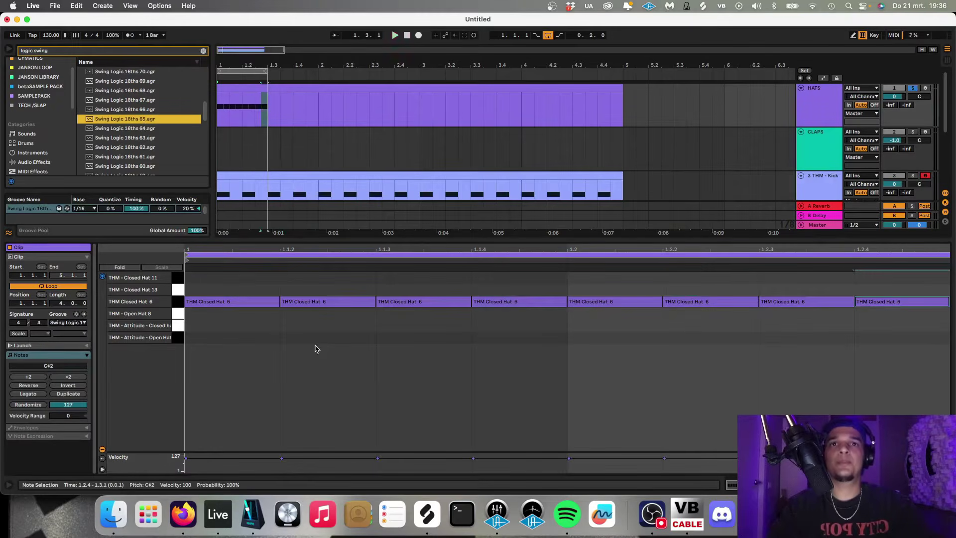
key("space")
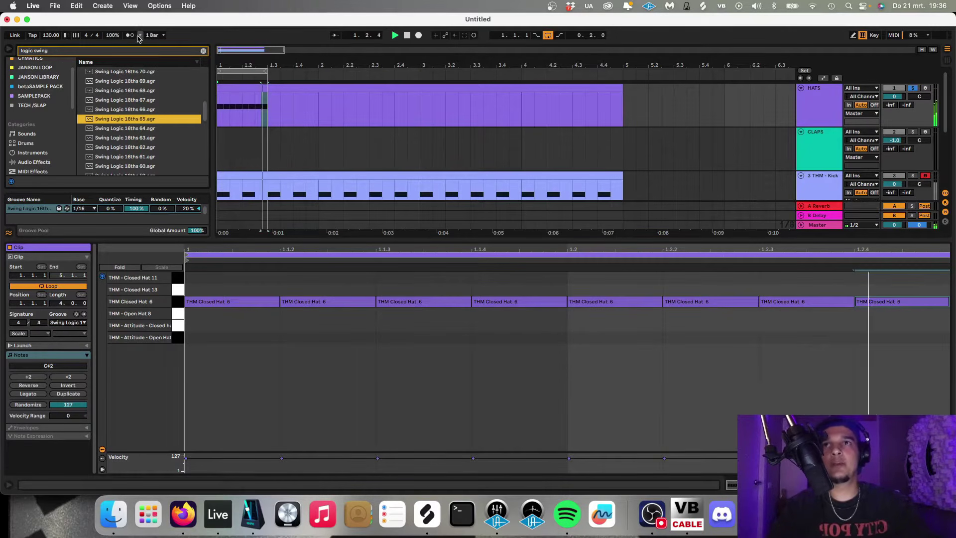
left_click(131, 213)
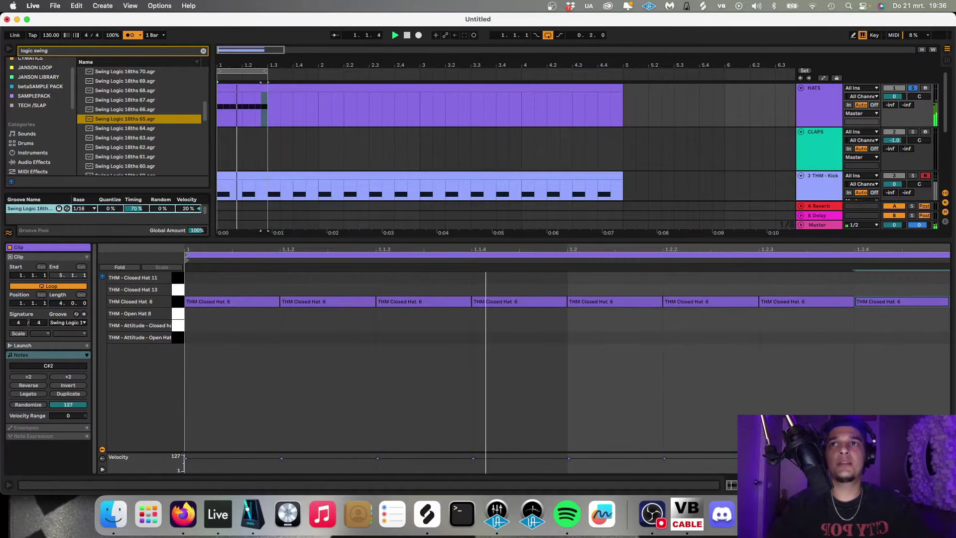
Lower the velocity of the first closed-hat note to 35, the third to 25, and reduce the fifth and seventh as well
left_click(229, 388)
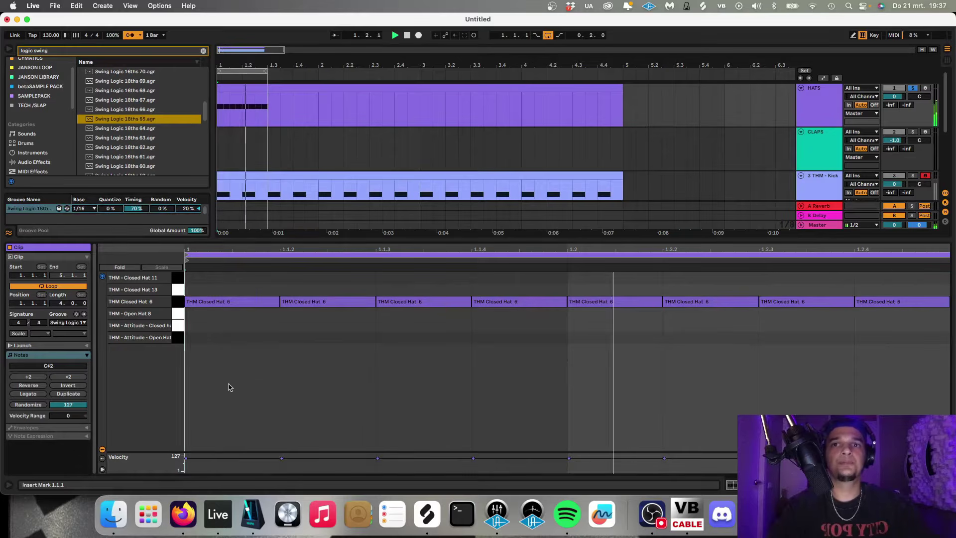
left_click_drag(236, 450, 236, 467)
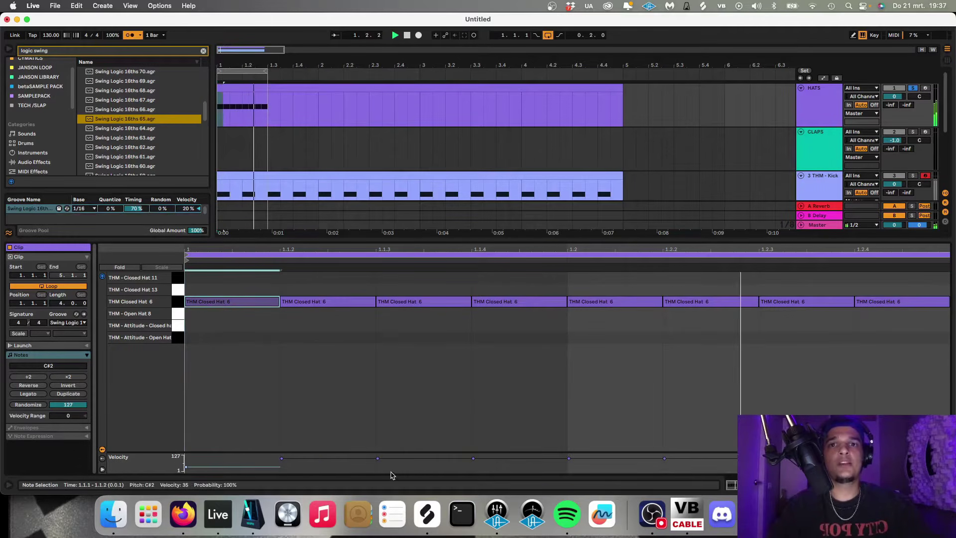
left_click_drag(398, 465, 398, 469)
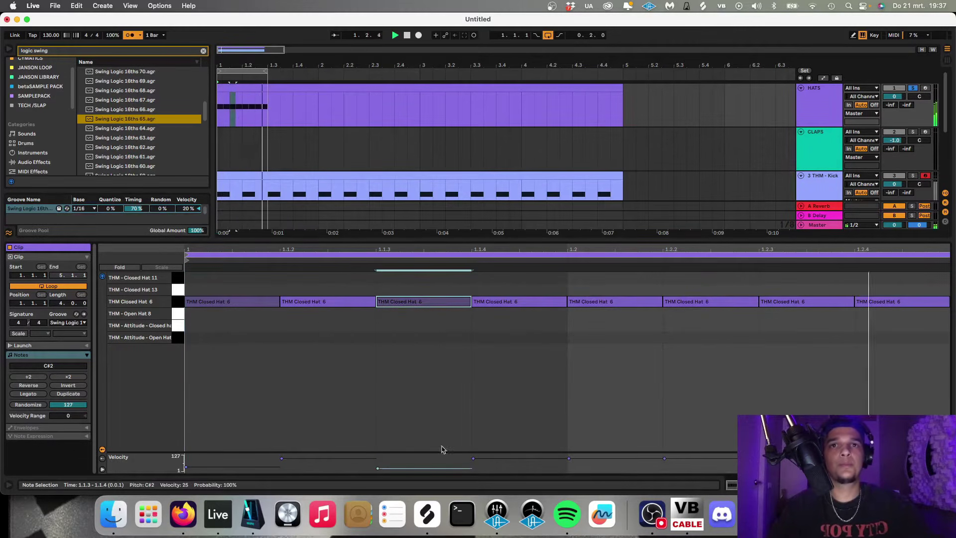
left_click_drag(599, 457, 599, 463)
left_click_drag(791, 301, 790, 318)
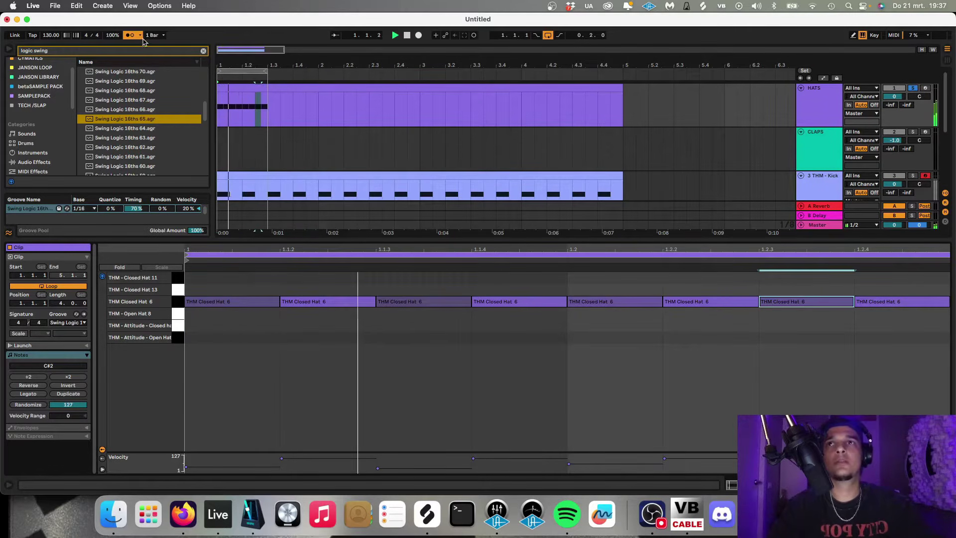
Duplicate the two-beat hat pattern until it fills four bars, consolidate it into one clip and loop the full range
key("space")
left_click_drag(267, 104, 218, 109)
key("super+d")
key("super+d")
key("super+d")
key("super+d")
key("super+d")
key("super+d")
key("super+d")
left_click_drag(622, 113, 111, 108)
key("super+j")
key("super+l")
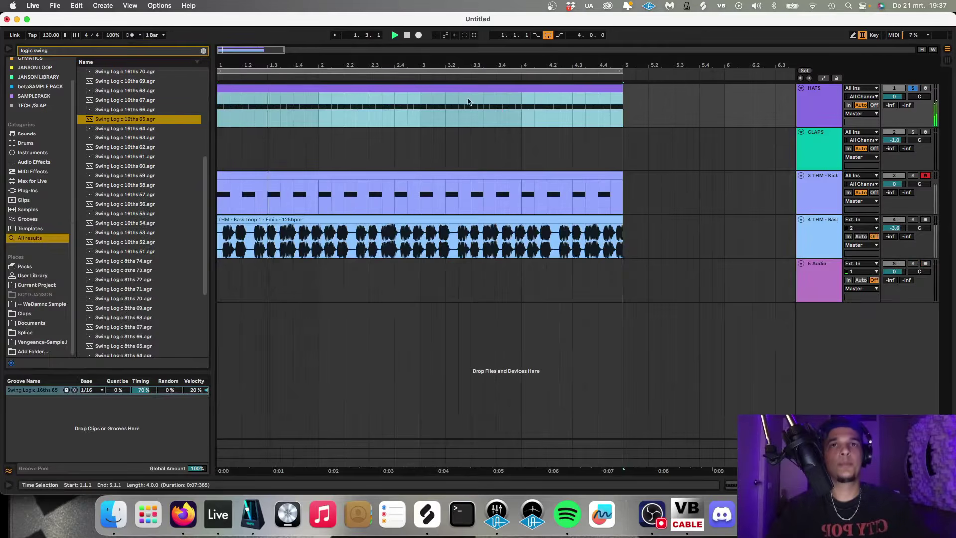
Unsolo the HATS track and open its consolidated clip for note editing
key("super+alt+l")
left_click(915, 88)
double_click(557, 88)
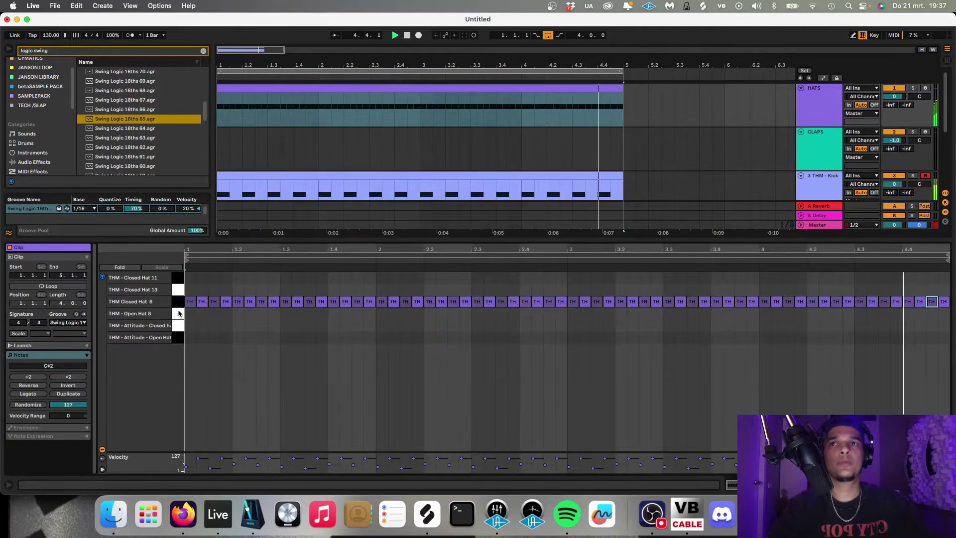
Add a THM Closed Hat 13 note on the third 16th of the first beat and duplicate it onto every beat of the four bars
left_click(176, 290)
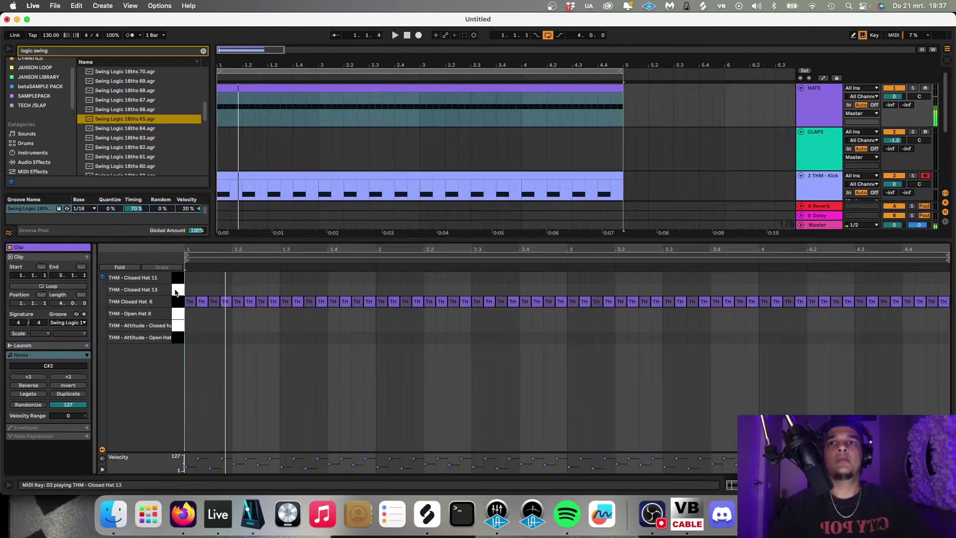
double_click(214, 289)
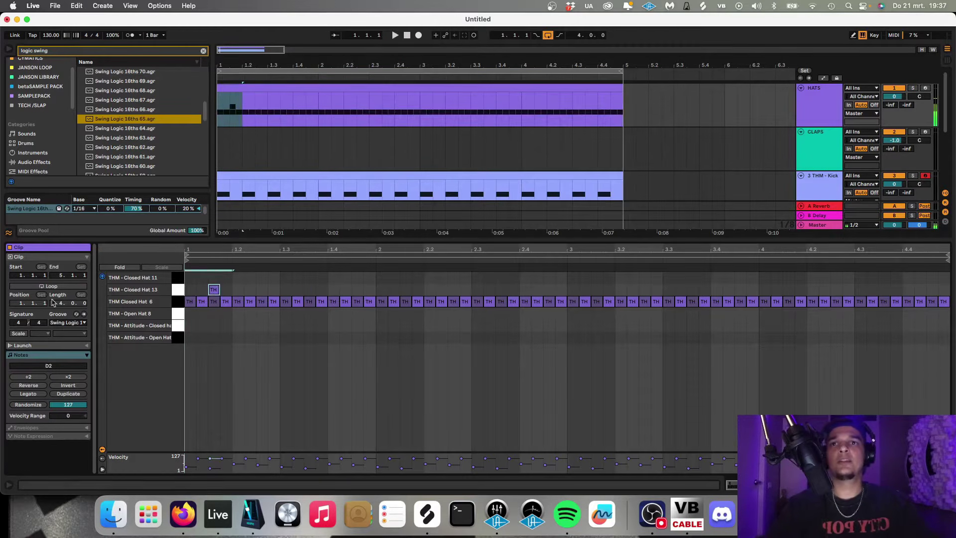
key("super+d")
key("super+d")
key("super+d")
key("super+d")
key("super+d")
key("super+d")
key("super+d")
key("super+d")
key("super+d")
key("super+d")
key("super+d")
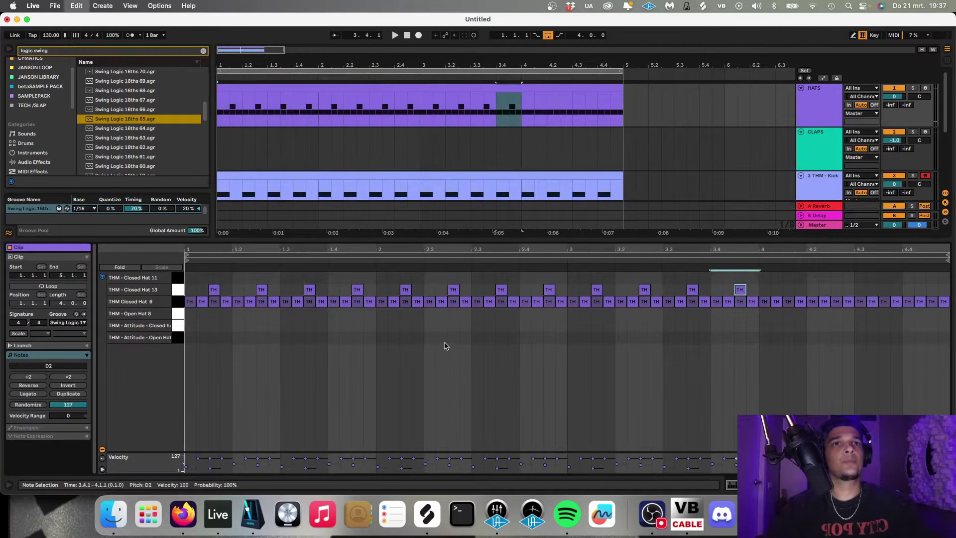
key("super+d")
key("super+d")
key("super+d")
key("super+d")
key("space")
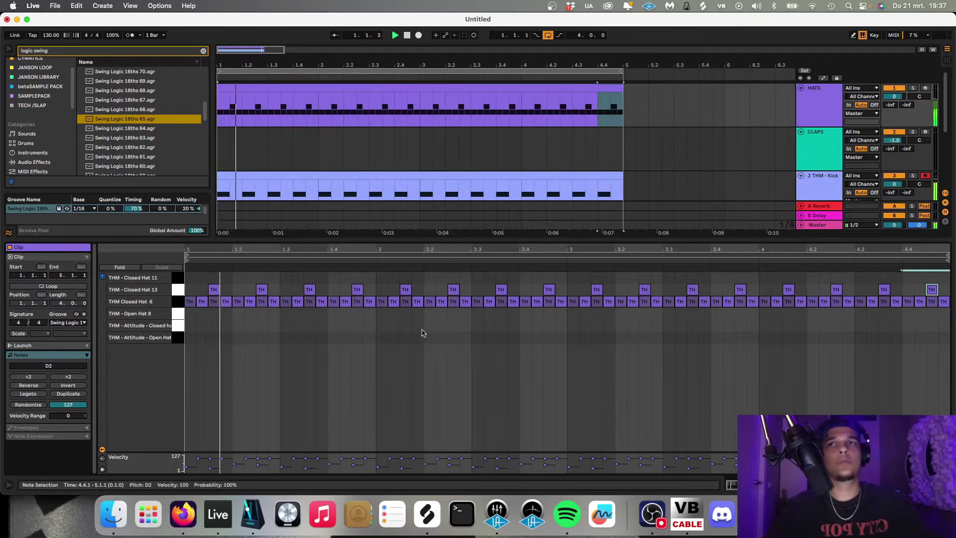
Add THM Closed Hat 11 notes with velocity 39 on the second 16th of beats one and three in the first bar
left_click(176, 277)
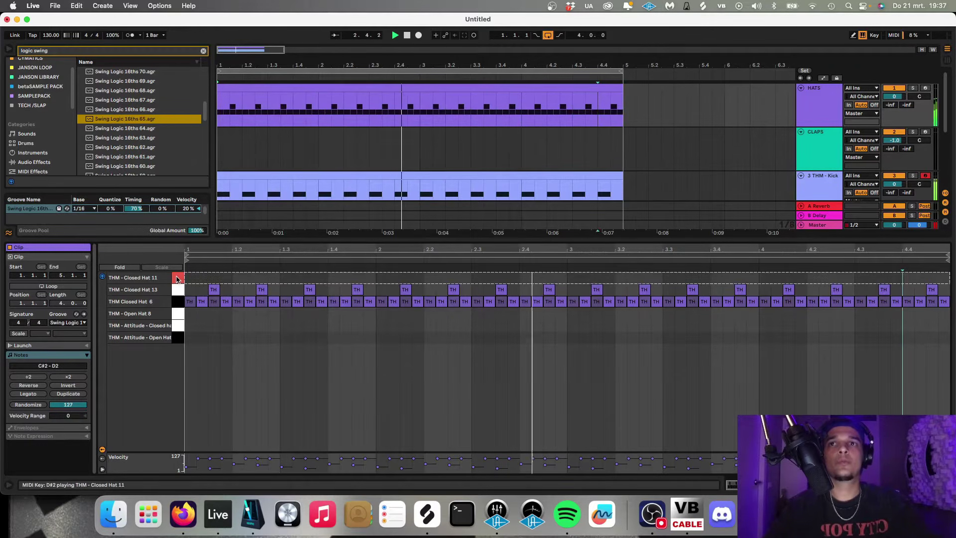
double_click(202, 278)
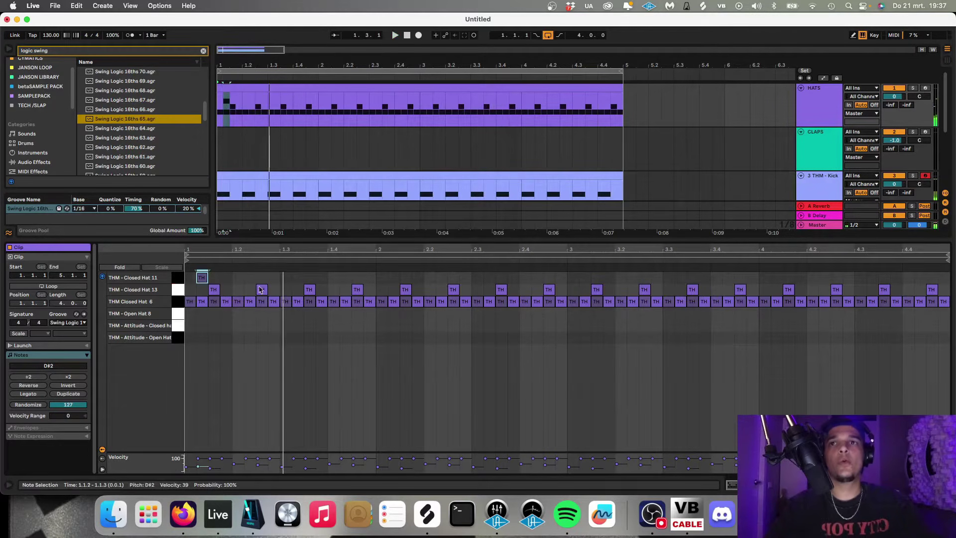
double_click(296, 278)
Duplicate the first bar's Closed Hat 11 and Closed Hat 13 notes across the remaining three bars and play the result
left_click_drag(362, 281, 186, 294)
key("ctrl+d")
key("ctrl+d")
key("ctrl+d")
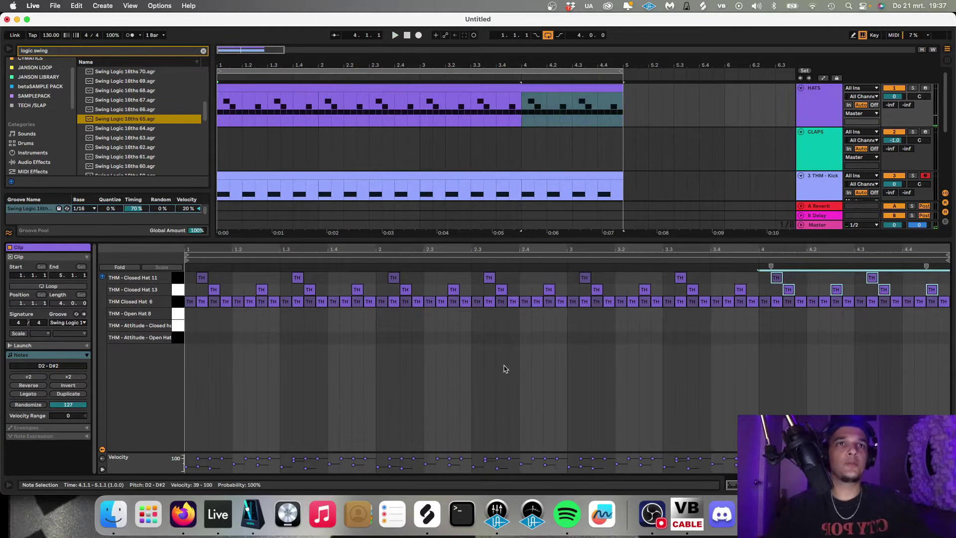
key("space")
Add a THM Open Hat 8 note two 16ths long at 2.4.3 with velocity 117, and duplicate it to the end of bar four
left_click(188, 326)
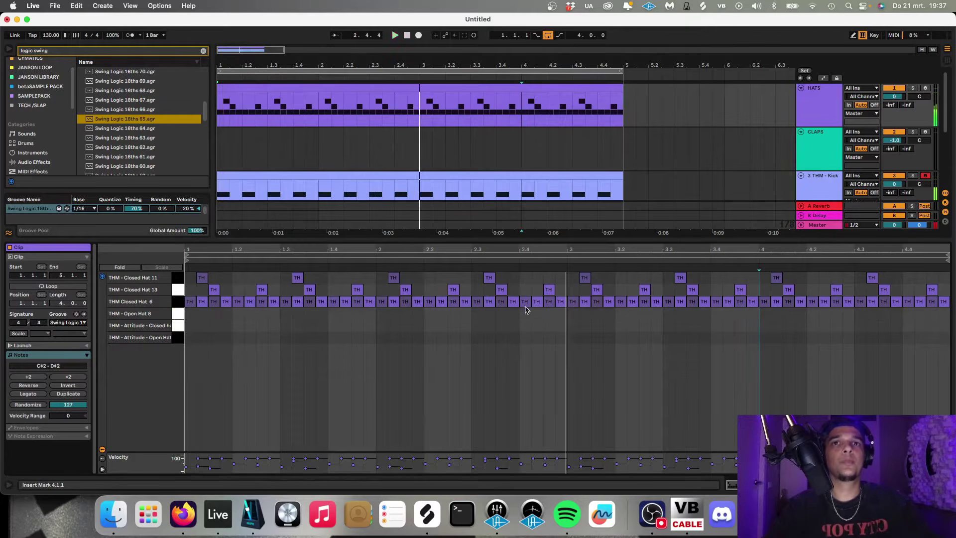
double_click(554, 313)
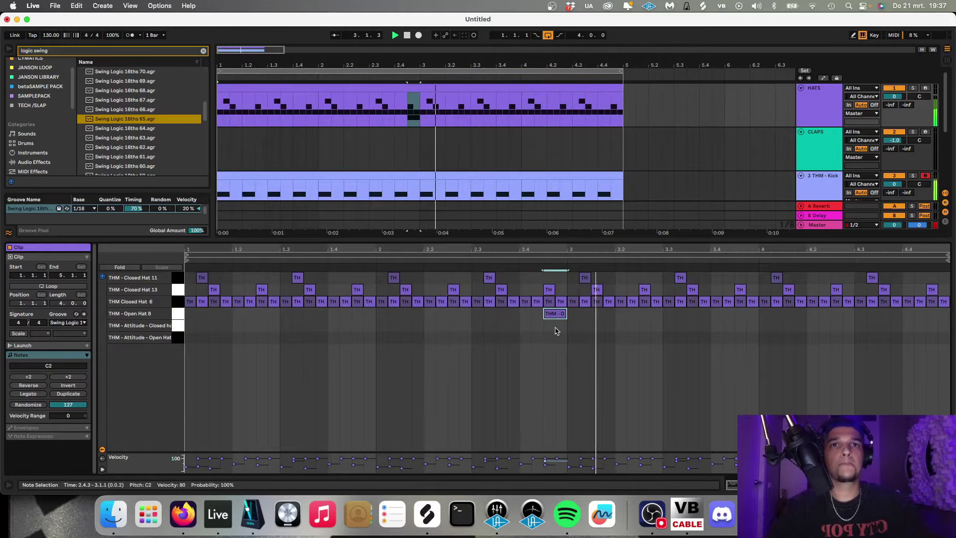
left_click(551, 350)
key("space")
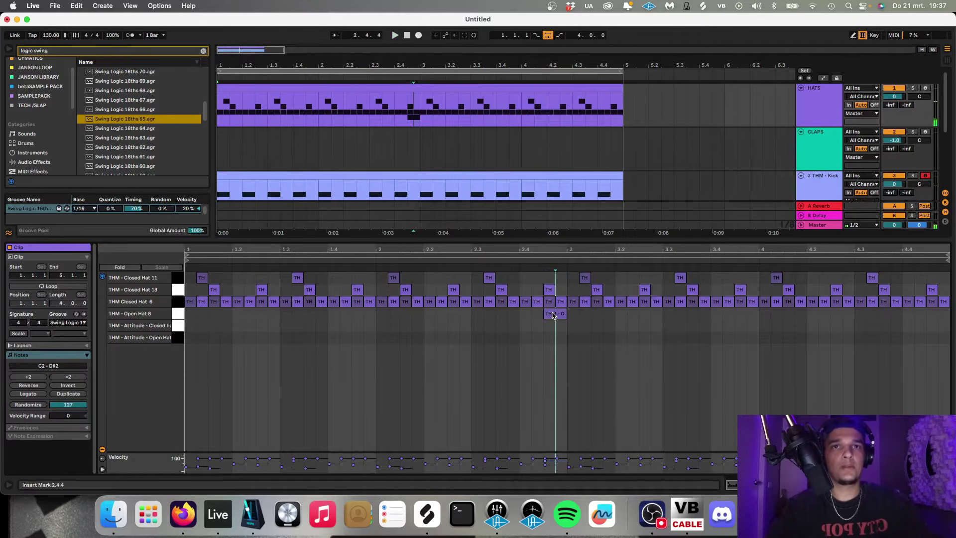
left_click(553, 313)
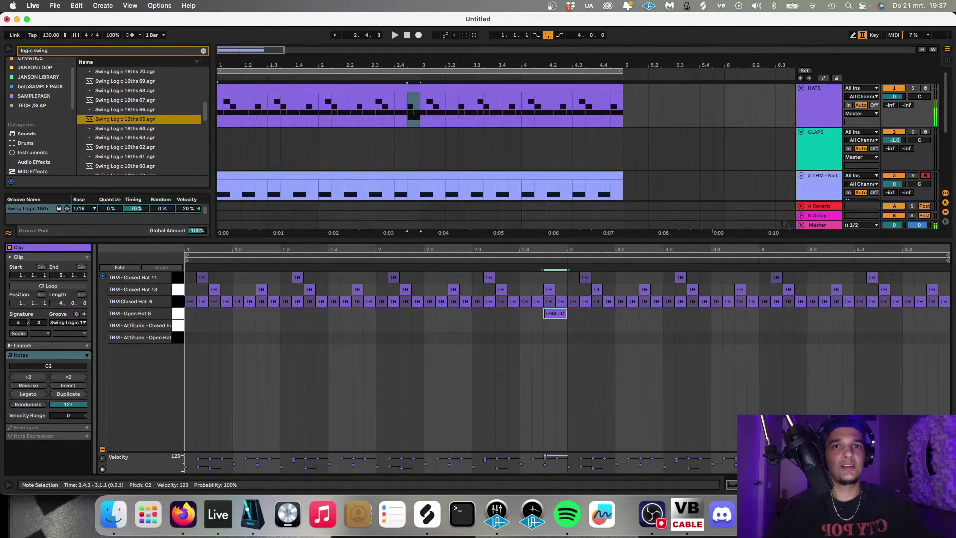
left_click_drag(553, 321, 148, 315)
key("super+d")
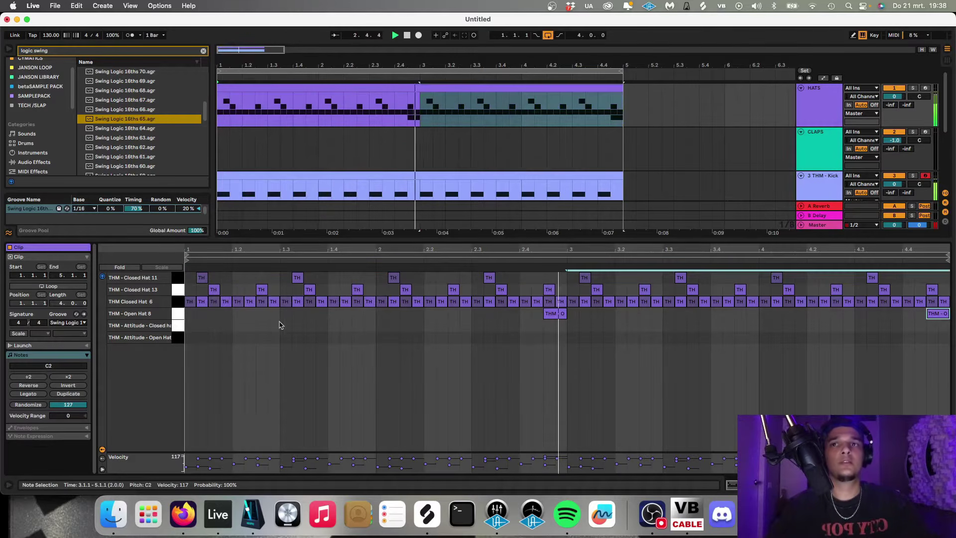
Play back the hat pattern and audition the THM Attitude Open Hat sound
key("space")
left_click(177, 337)
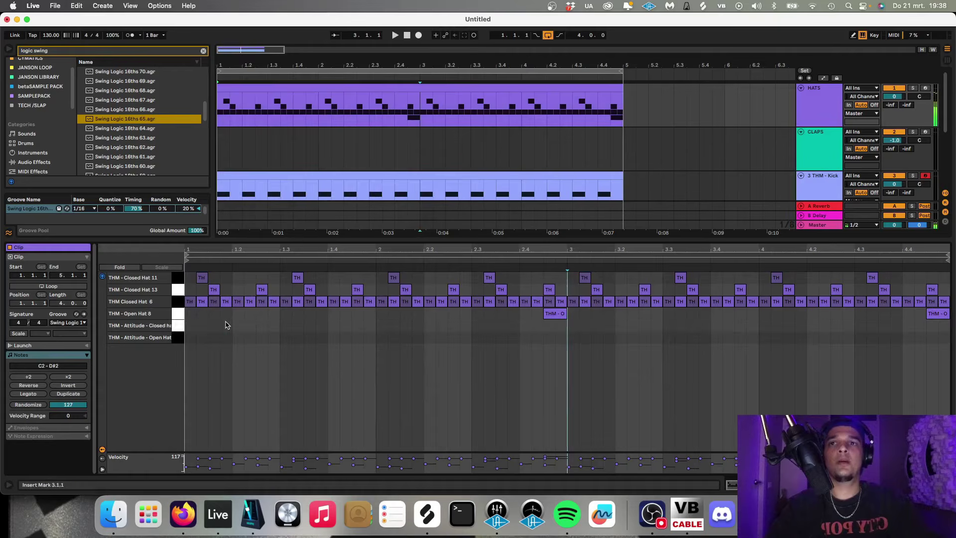
Add a one-16th THM Attitude Closed Hat note at 1.1.3, duplicate it on every beat through bar four, and play the result
double_click(209, 327)
key("super+d")
key("super+d")
key("super+d")
key("super+d")
key("super+d")
key("super+d")
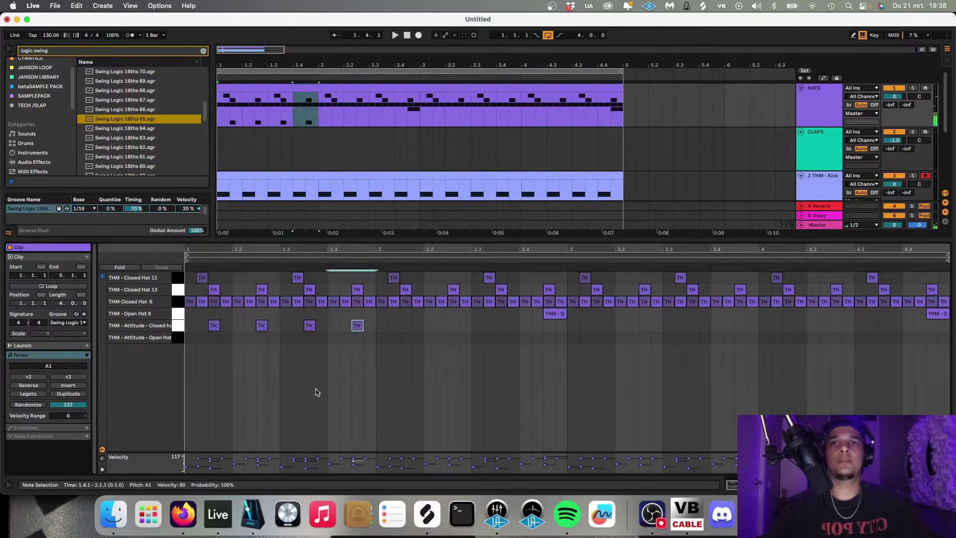
key("super+d")
key("super+d")
key("super+d")
key("super+d")
key("super+d")
key("super+d")
key("super+d")
key("super+d")
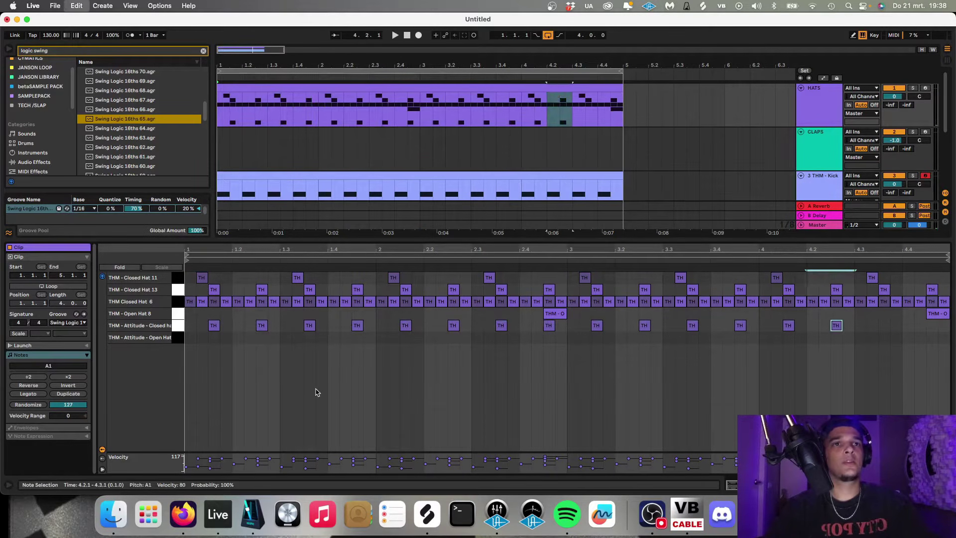
key("super+d")
key("space")
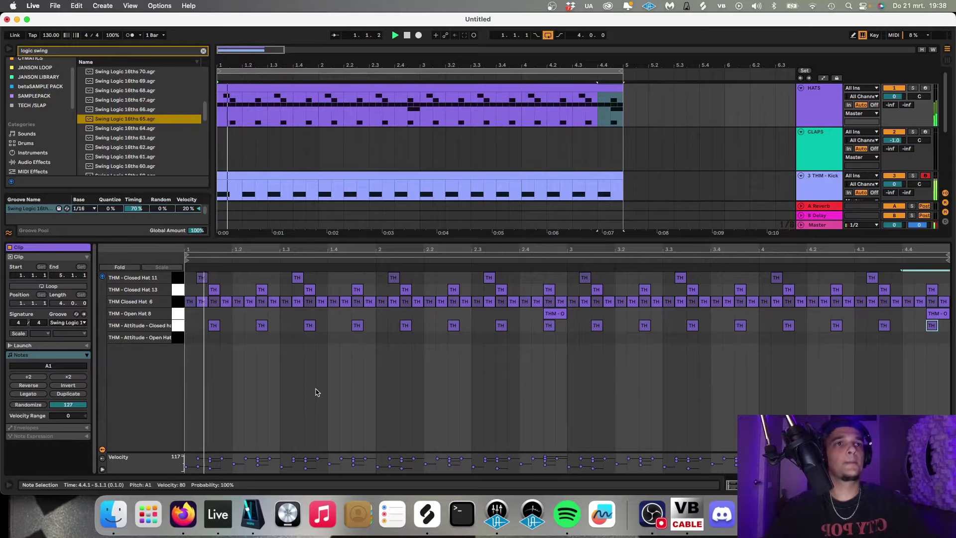
Audition THM Attitude Open Hat 7, move the Open Hat 8 note at 2.4.3 to that sound, and reduce its velocity during playback
left_click(179, 340)
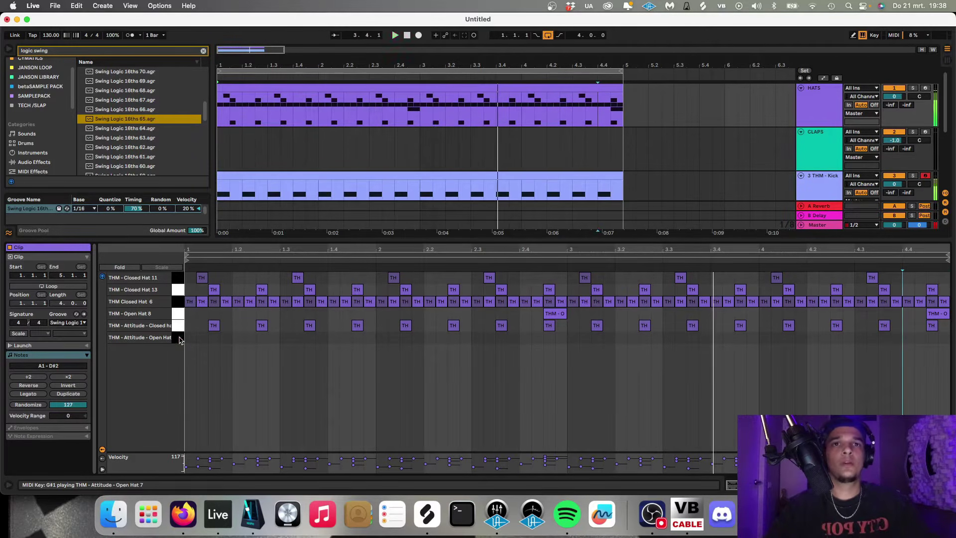
key("space")
left_click_drag(573, 318, 558, 344)
key("space")
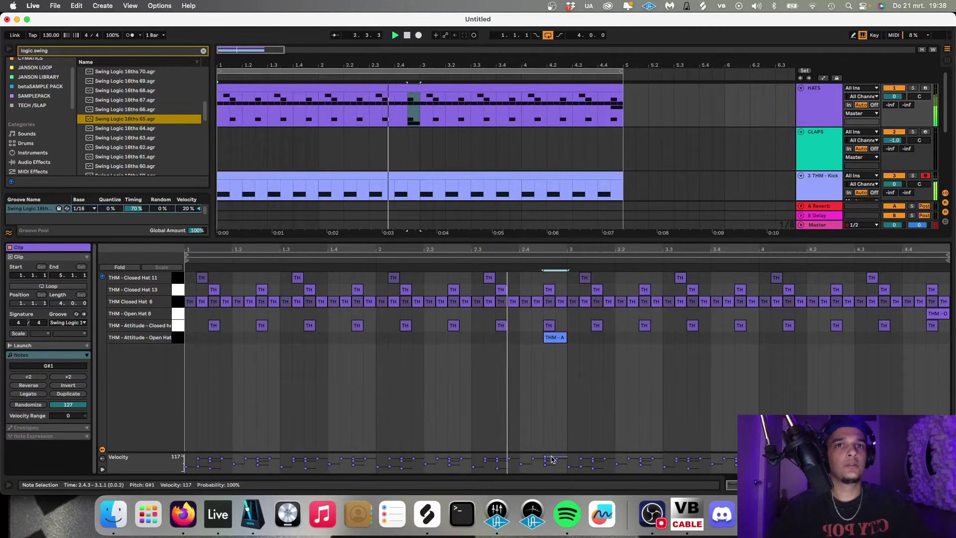
left_click_drag(551, 459, 551, 463)
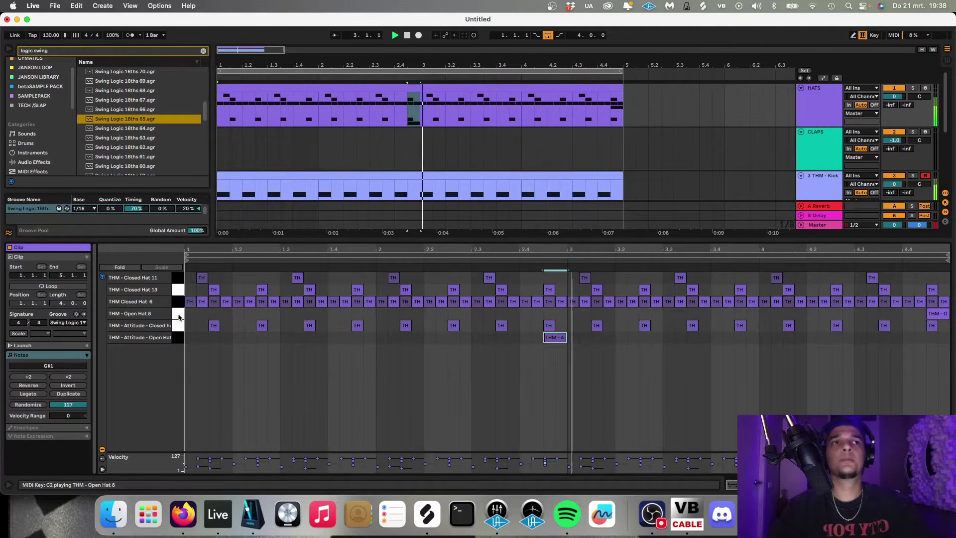
Create an empty four-bar MIDI clip on the CLAPS track and audition THM Clap 26
key("super+alt+l")
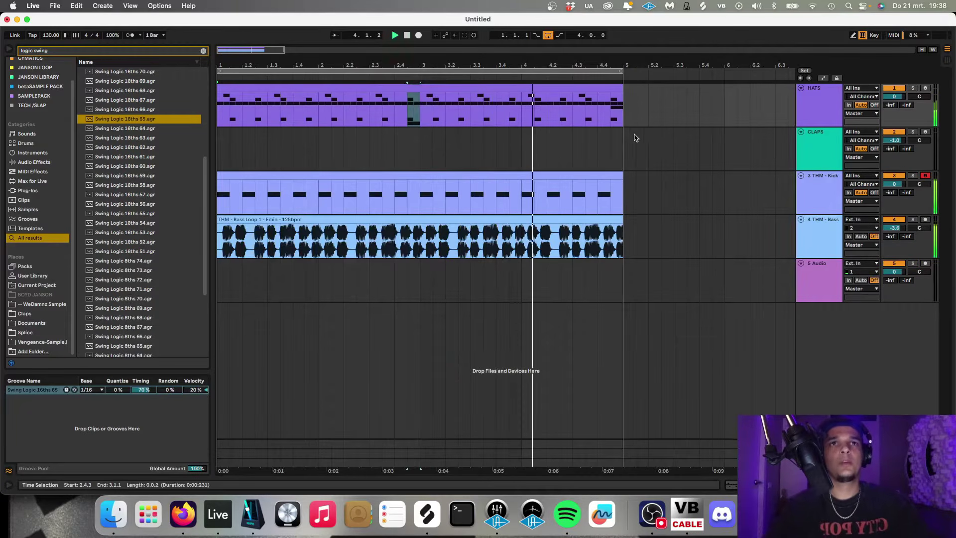
left_click_drag(626, 145, 218, 149)
key("super+shift+m")
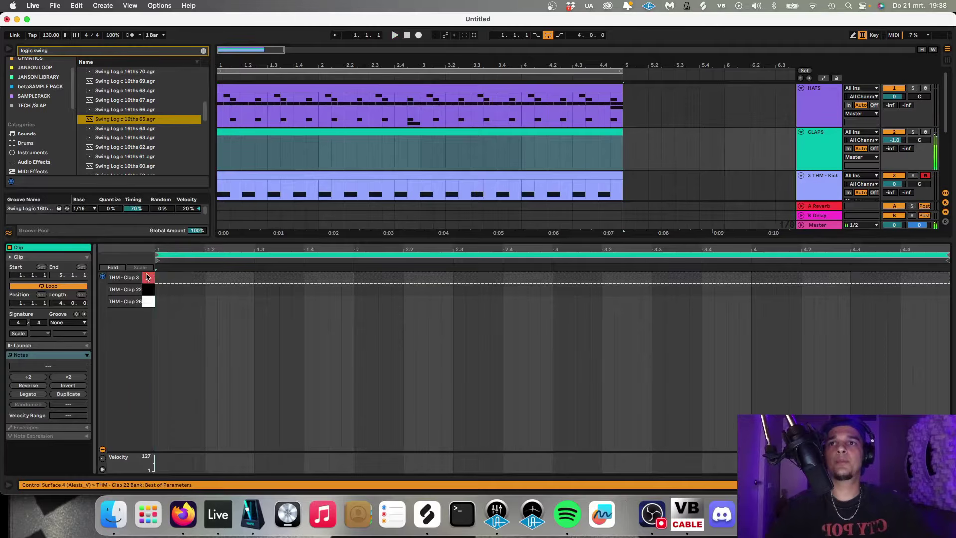
left_click(147, 305)
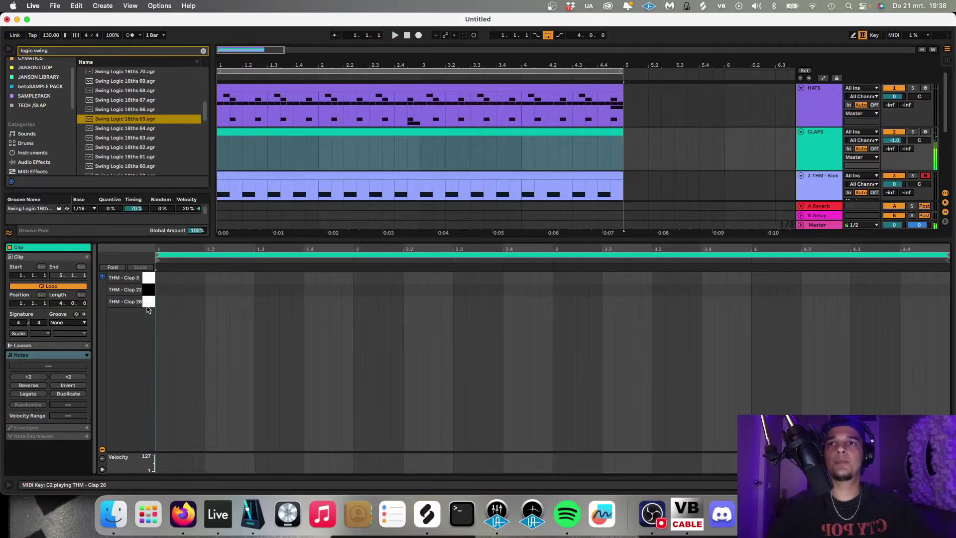
Add a one-beat THM Clap 3 note at 1.2, duplicate it every two beats through bar four, and play the loop
double_click(207, 278)
left_click_drag(219, 295, 101, 302)
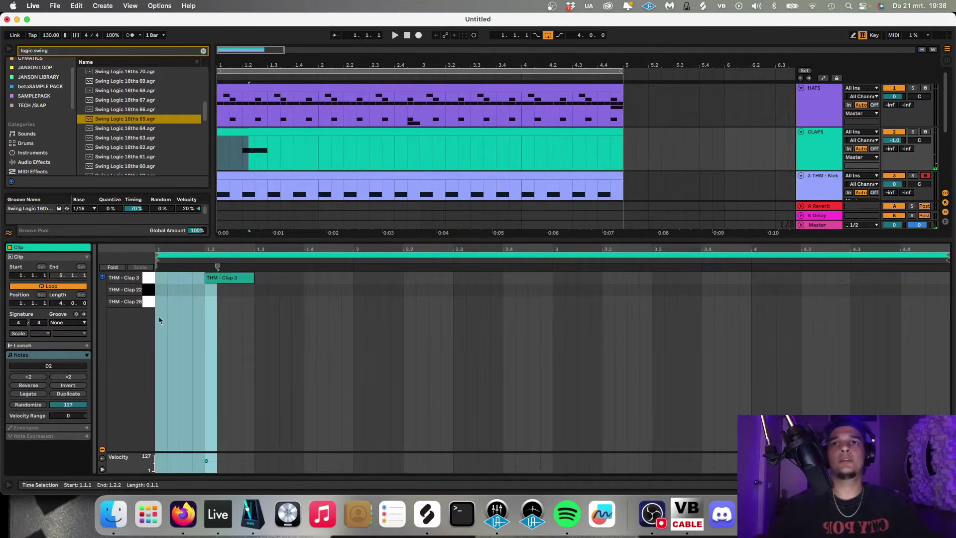
left_click_drag(236, 312, 56, 249)
key("super+d")
key("super+d")
key("super+d")
key("super+d")
key("super+d")
key("super+d")
key("super+d")
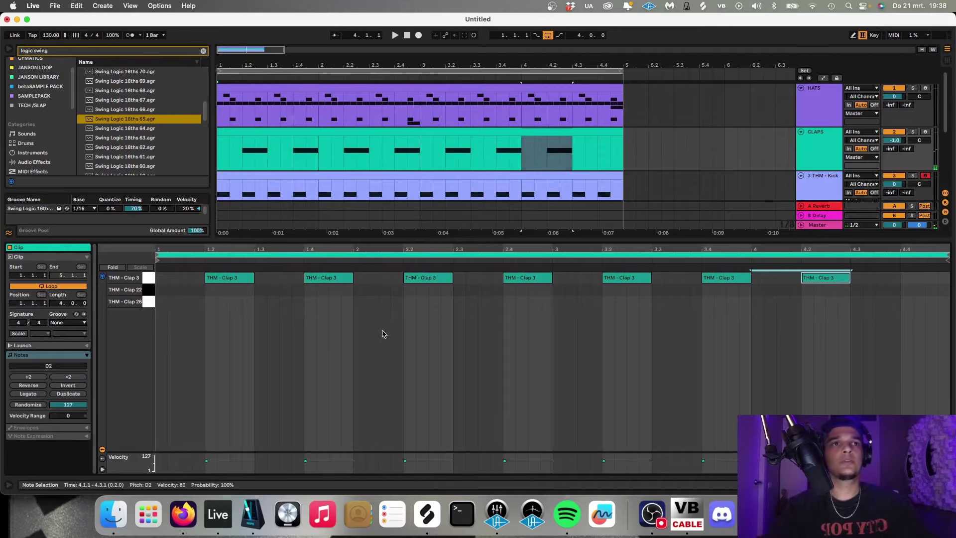
key("space")
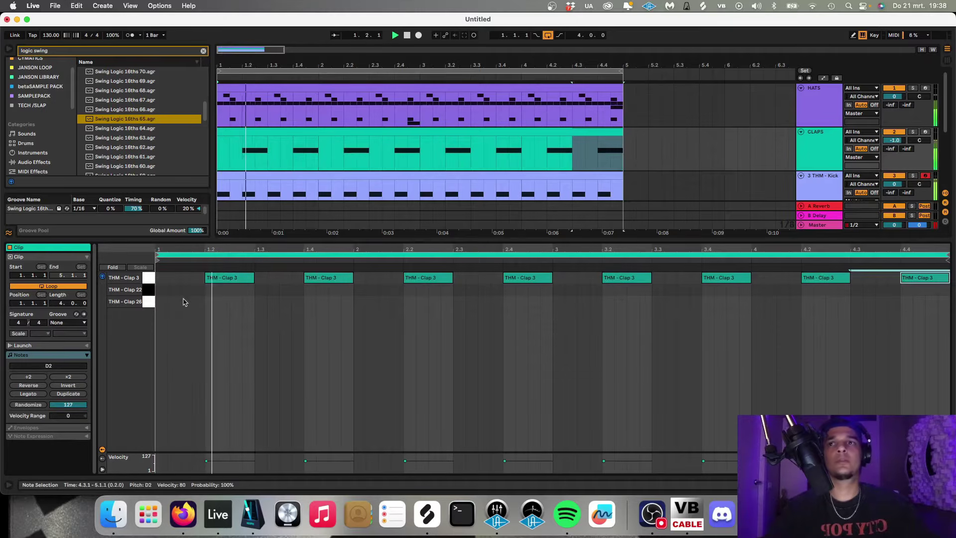
Add three-16th THM Clap 22 and Clap 26 notes at 1.4.1 and 2.4.1 respectively, and duplicate both into bars three and four
double_click(309, 293)
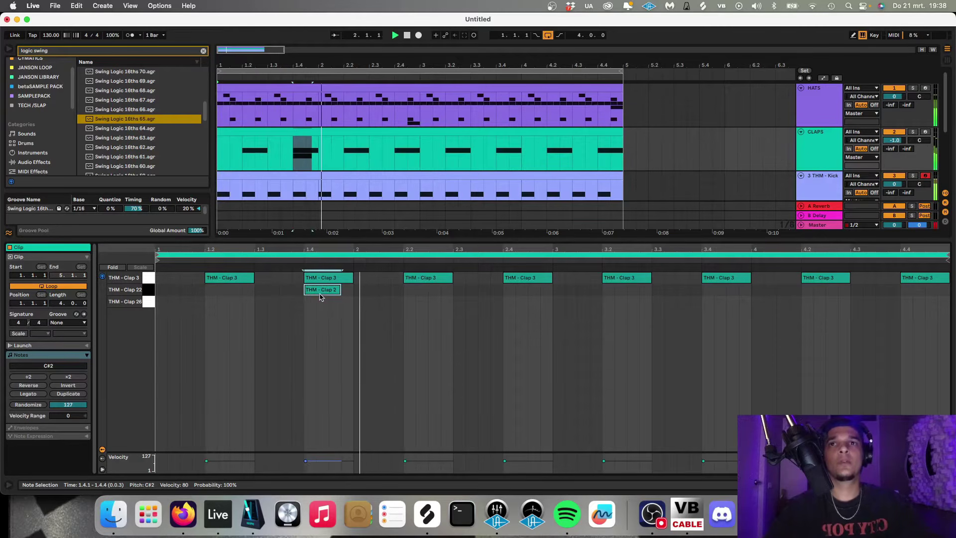
left_click_drag(308, 294, 142, 311)
key("super+d")
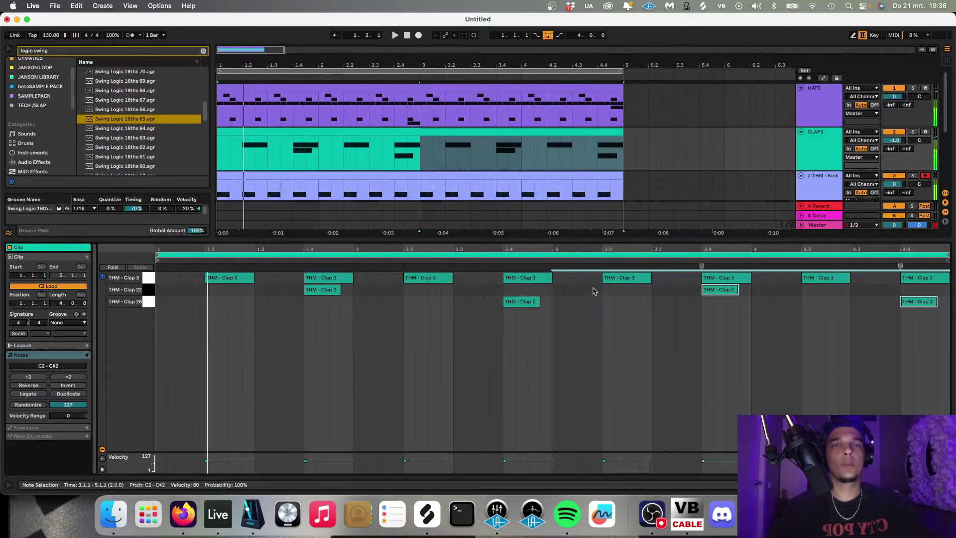
Add a one-16th THM Clap 22 note at 3.1.4 and assign the Swing Logic 16ths 65 groove to the claps clip
left_click(590, 291)
double_click(593, 291)
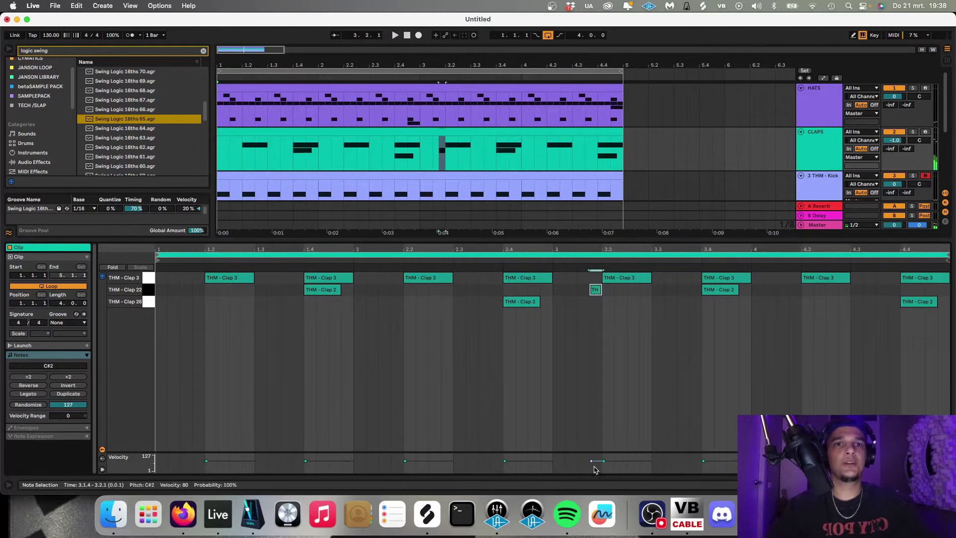
left_click(56, 325)
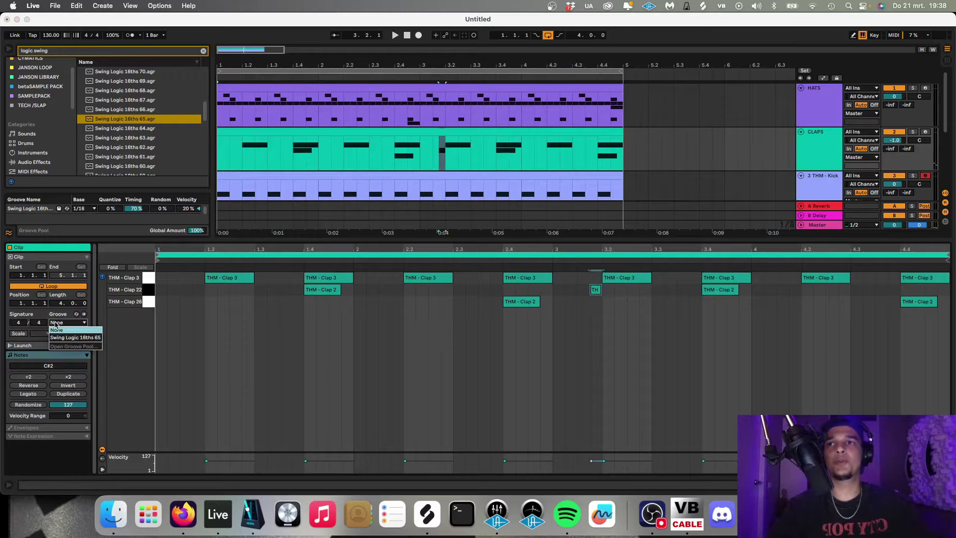
left_click(77, 339)
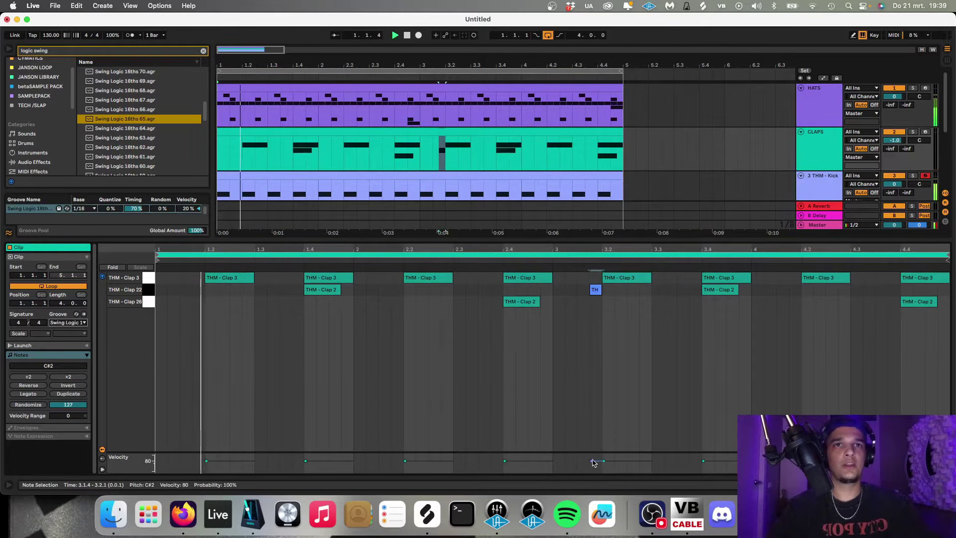
Move the short THM Clap 22 note to bar three, make it span 3.3.2 to 3.4.1, and set its velocity to 26
left_click_drag(594, 292, 696, 294)
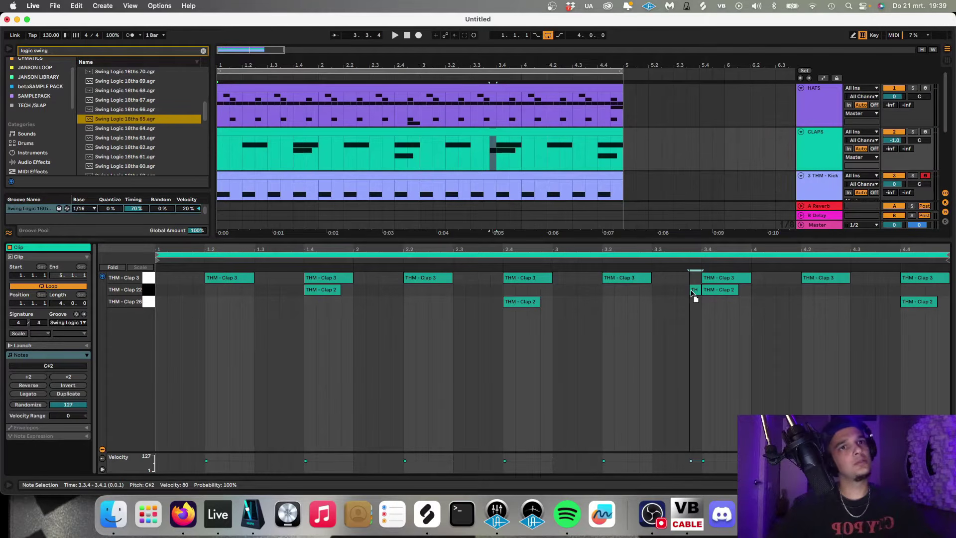
left_click_drag(691, 293, 673, 293)
key("space")
left_click_drag(678, 461, 678, 471)
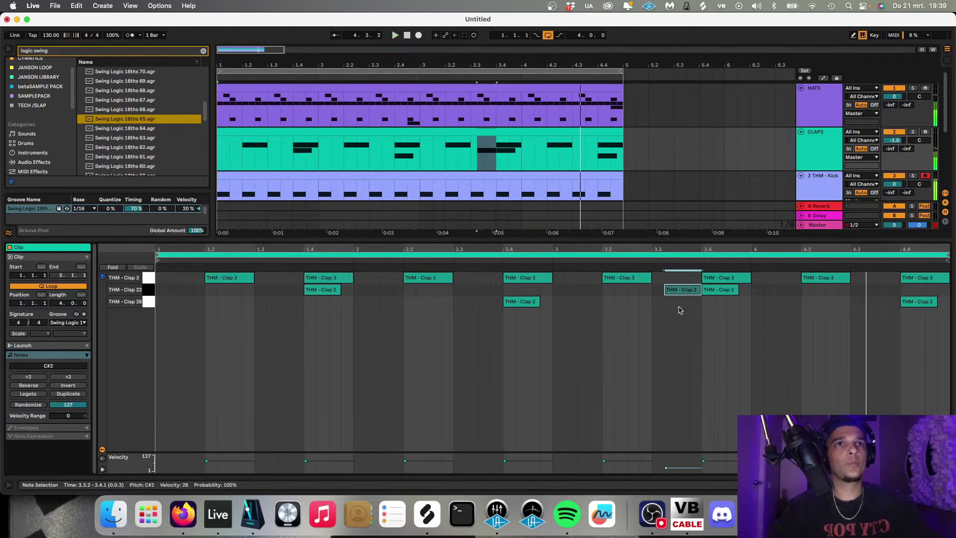
Try the quiet note at 3.3.2 on THM Clap 26, and move the Clap 22 note at 3.4.1 to Clap 26
left_click_drag(675, 294, 676, 304)
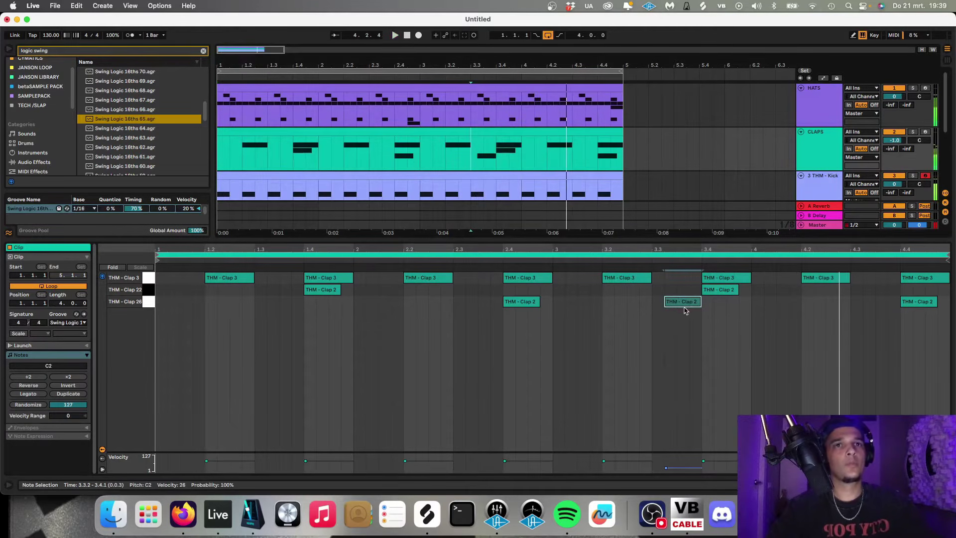
left_click_drag(684, 307, 712, 307)
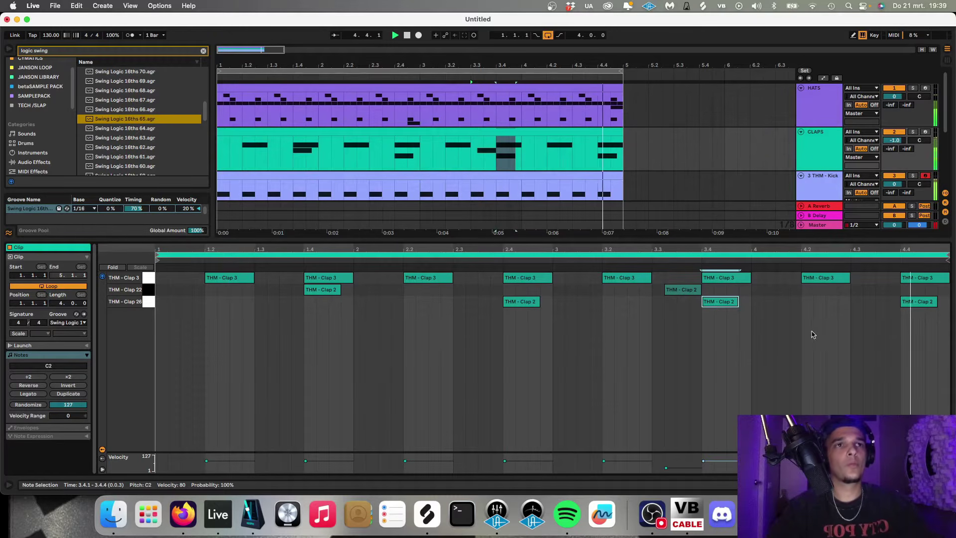
Add a THM Clap 22 note at 4.3.1, shorten it to one 16th, and duplicate it twice to form a three-note roll
double_click(855, 293)
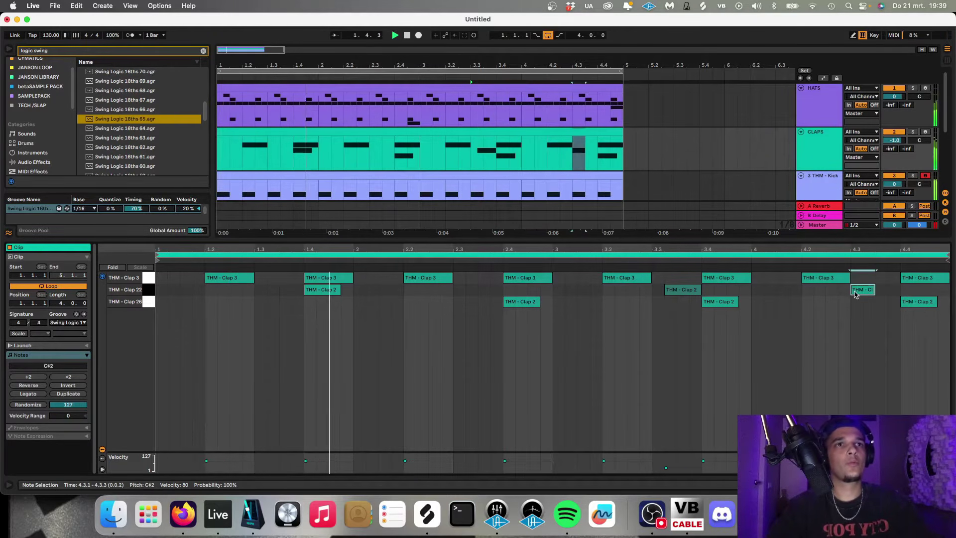
key("shift+Left")
key("super+d")
key("super+d")
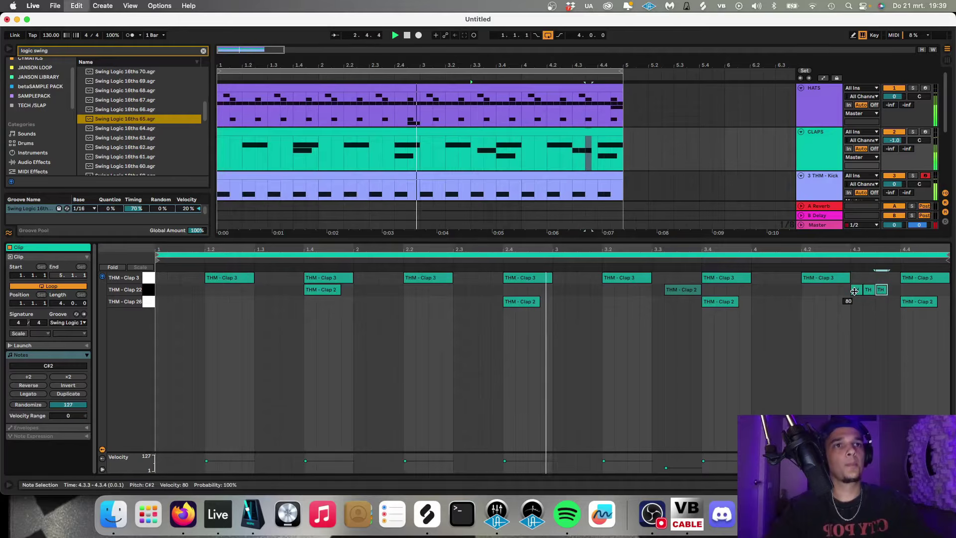
Lower the velocity of the three THM Clap 22 roll notes at 4.3 to 18
left_click_drag(852, 304, 946, 273)
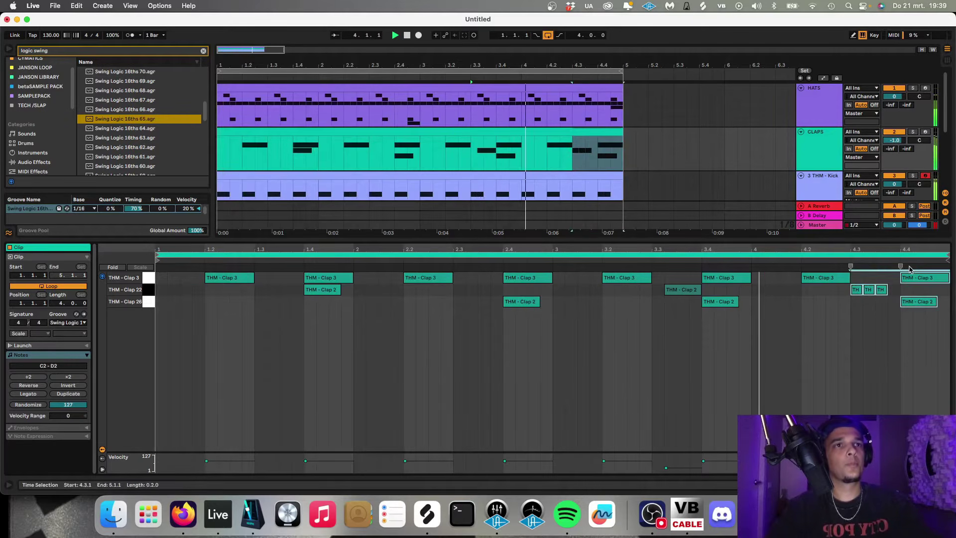
left_click(873, 305)
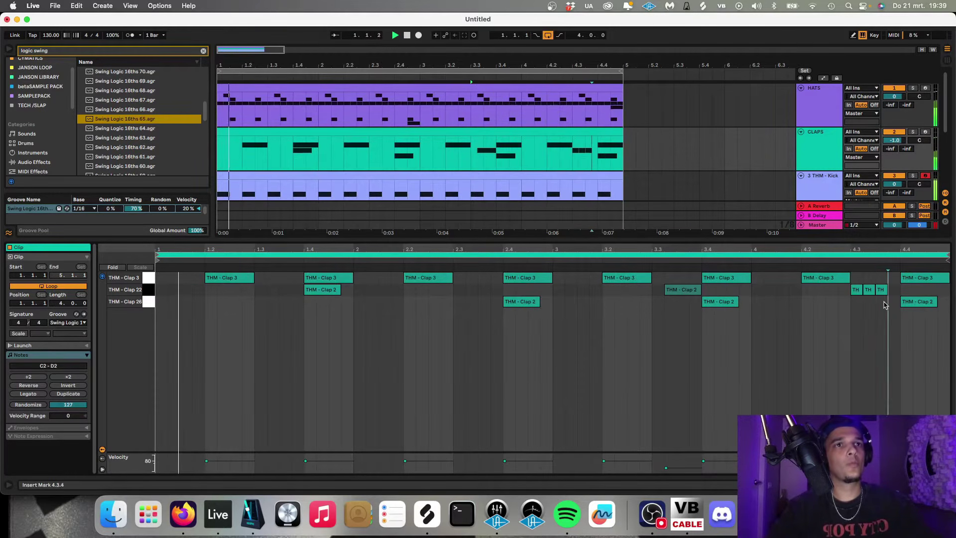
left_click_drag(889, 303, 838, 290)
left_click_drag(851, 460, 852, 469)
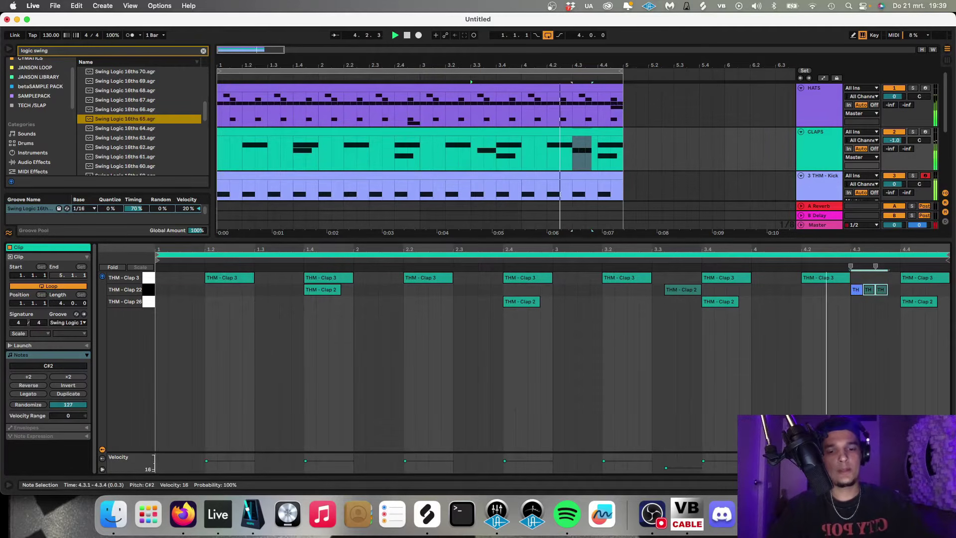
Assign the Swing Logic 16ths 65 groove to the THM Bass Loop 1 clip
key("super+alt+l")
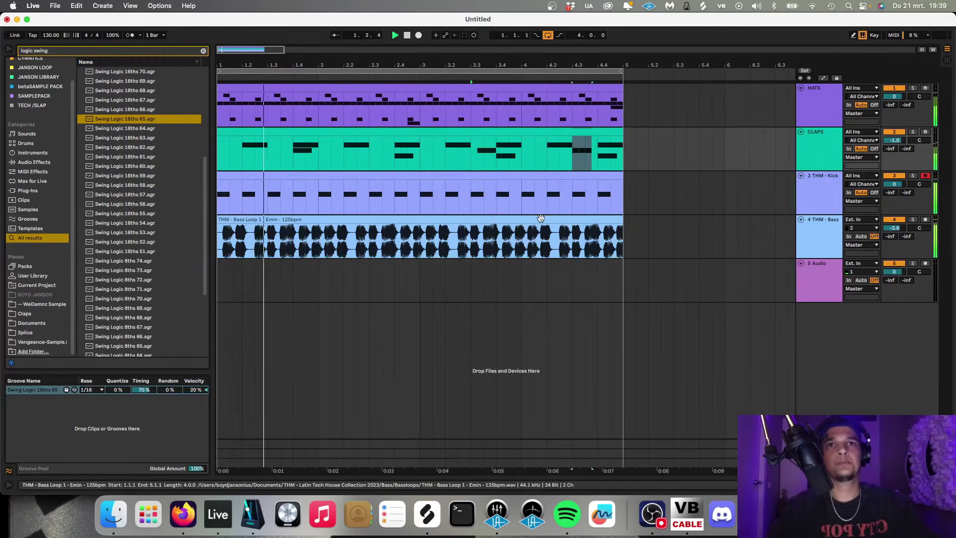
double_click(541, 218)
left_click(58, 338)
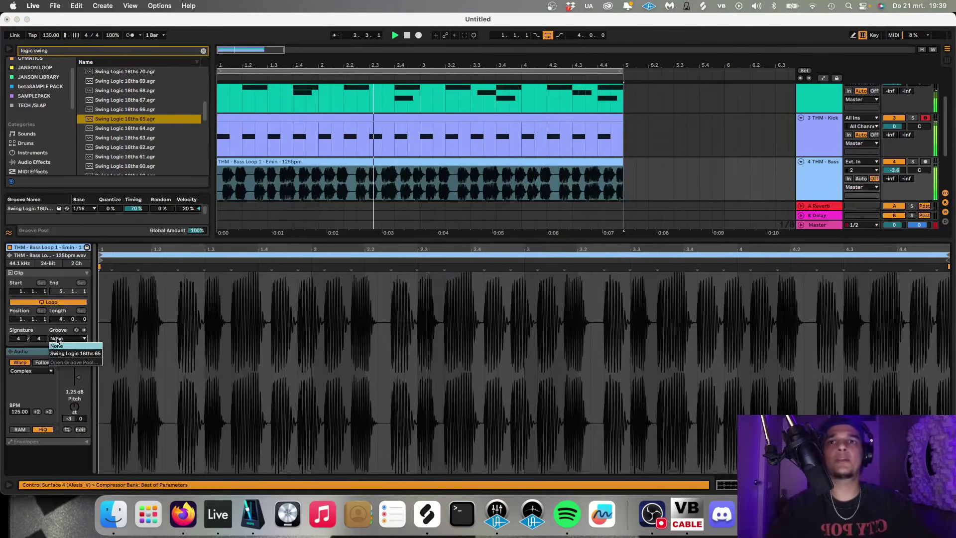
left_click(65, 353)
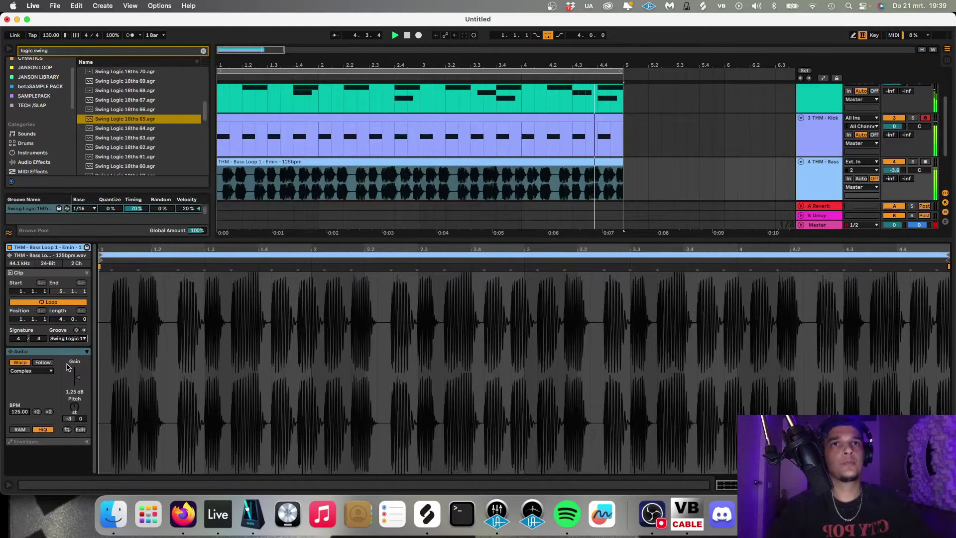
Add a one-16th C3 note at 2.1.4 in the kick clip and assign the Swing Logic 16ths 65 groove to that clip
key("super+alt+l")
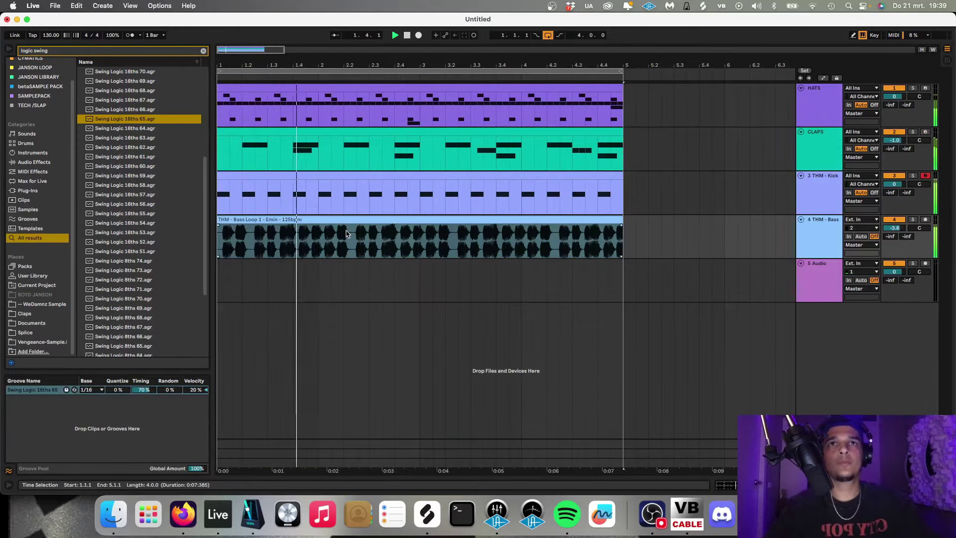
double_click(325, 175)
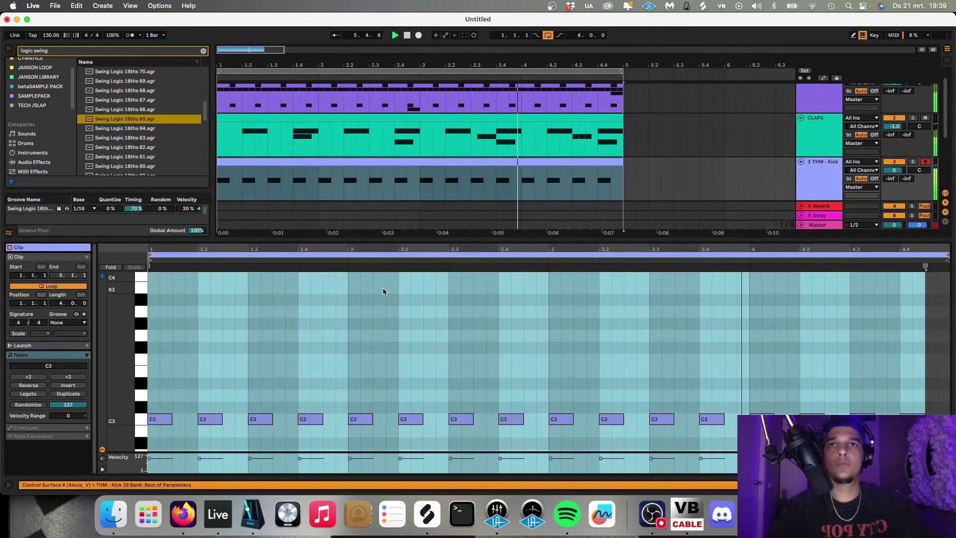
double_click(389, 419)
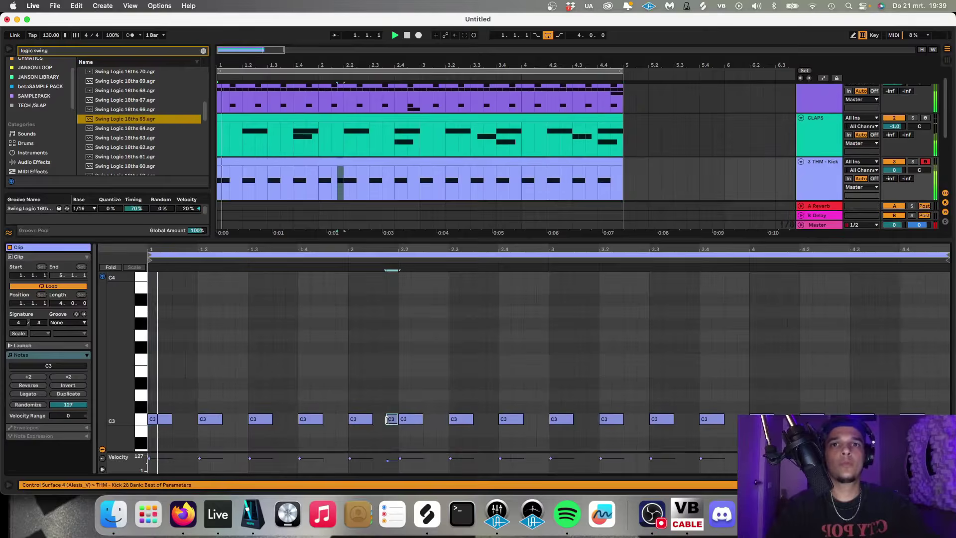
left_click(78, 322)
left_click(74, 338)
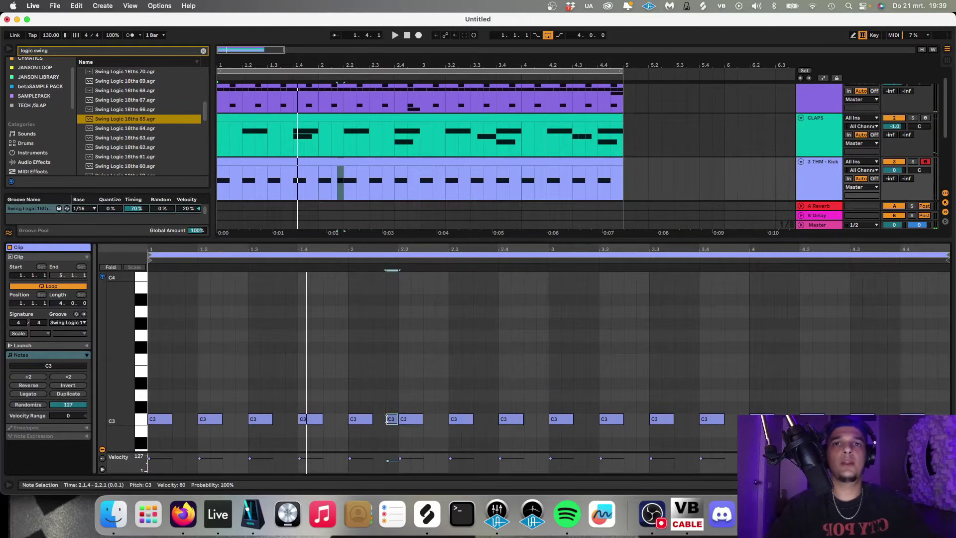
Delete the extra kick note at 2.1.4 and duplicate the kick note at 2.3.1 directly after itself
key("Delete")
left_click(451, 418)
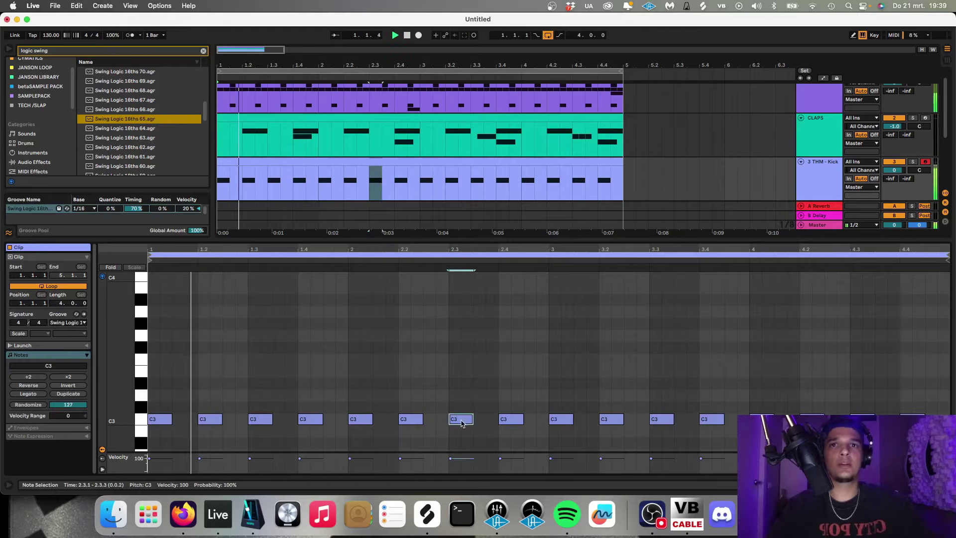
key("super+d")
Shorten the kick note at 3.2.1 to one 16th, duplicate it to 3.2.2 and lengthen the copy to two 16ths
left_click(612, 421)
key("shift+Left")
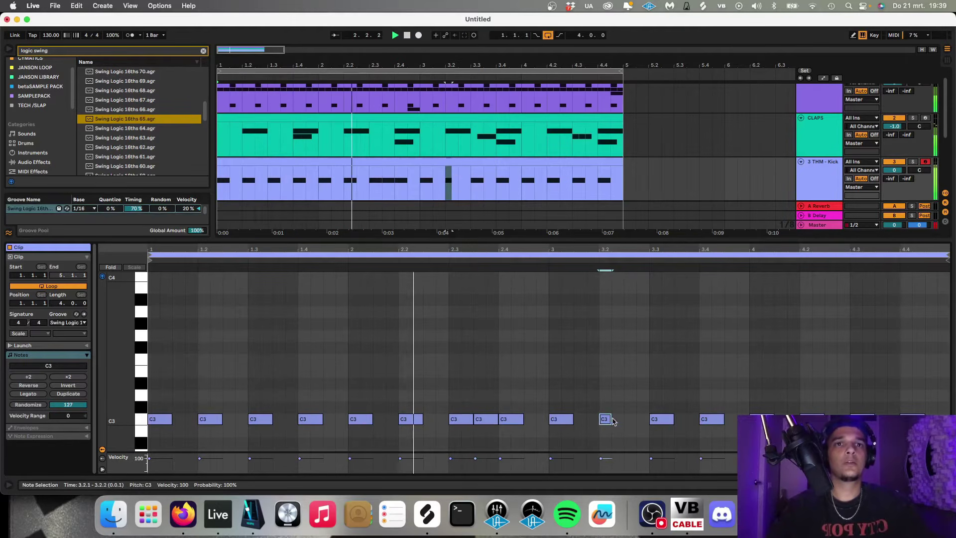
key("super+d")
key("shift+Right")
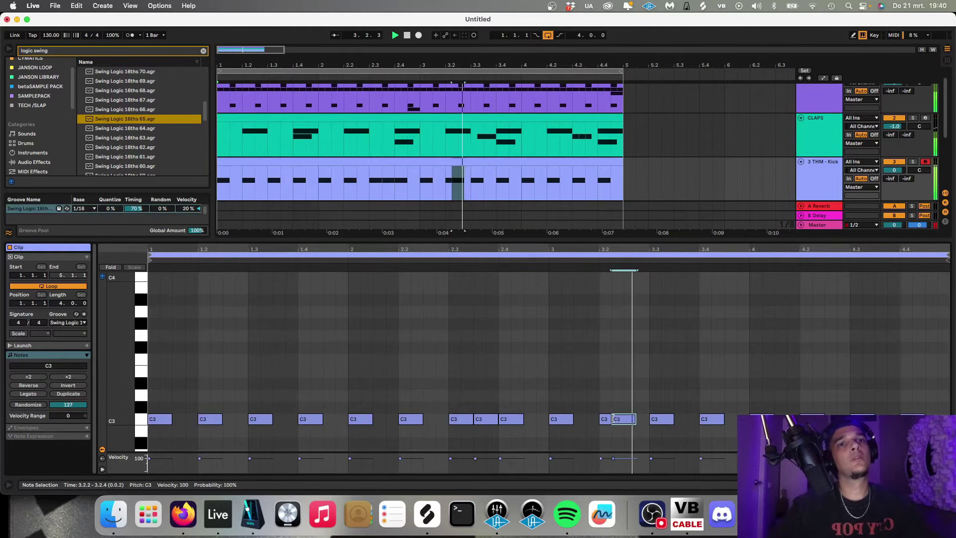
Duplicate the kick note at 3.3.1 directly after itself and close the kick clip's editor
left_click(660, 419)
key("super+d")
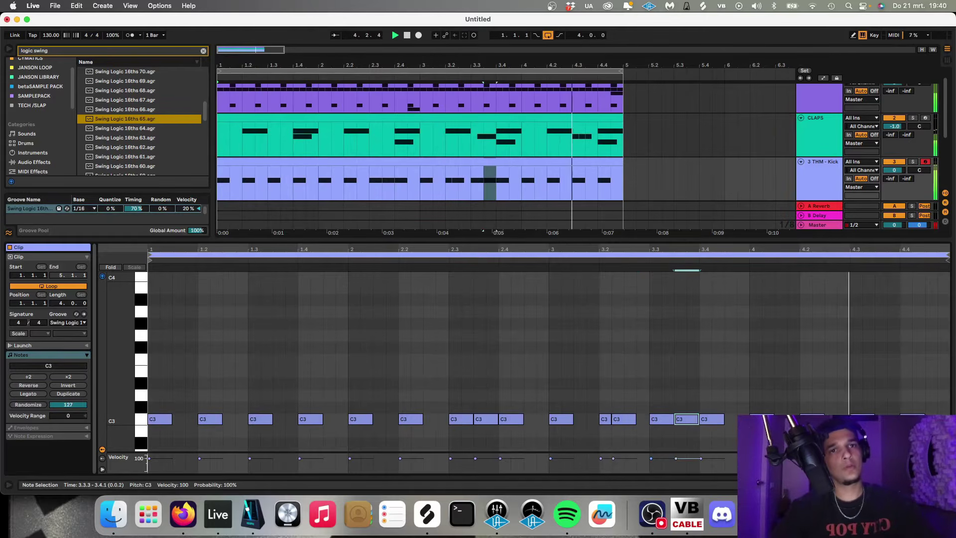
key("super+alt+l")
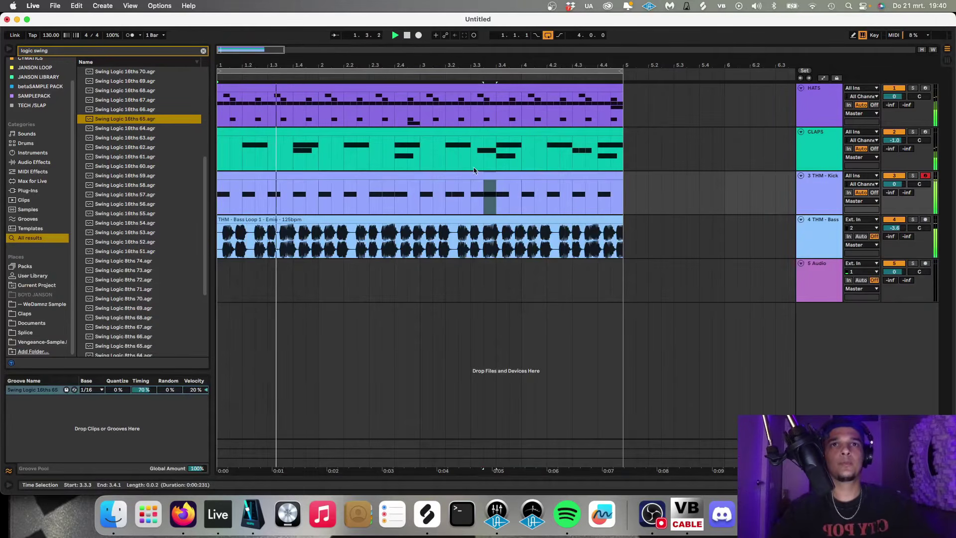
Transpose the THM Bass Loop 1 clip to -6 semitones
left_click(472, 177)
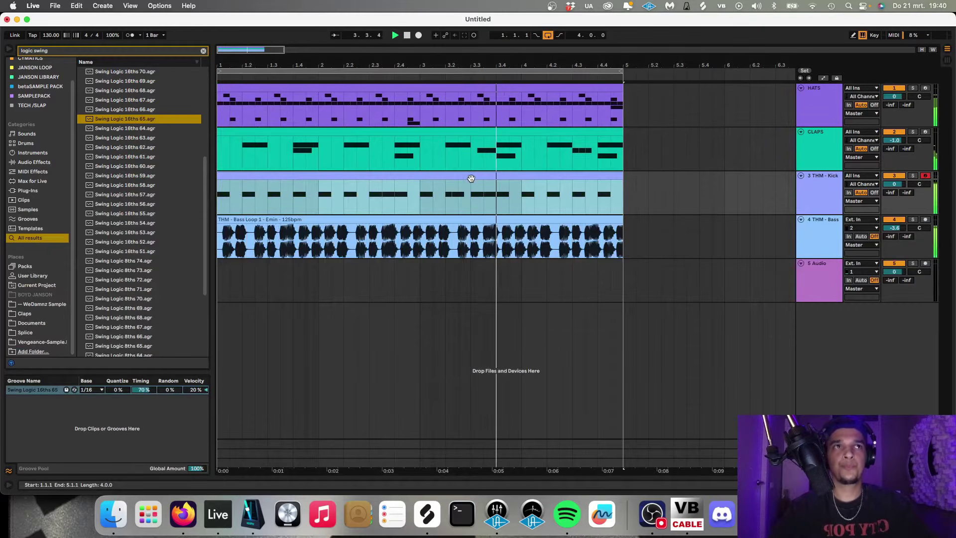
left_click(458, 130)
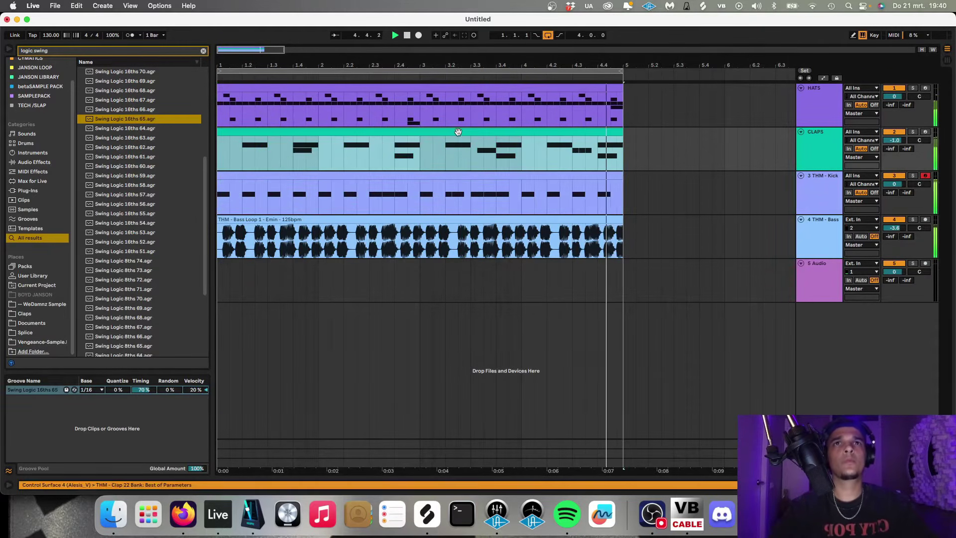
double_click(511, 222)
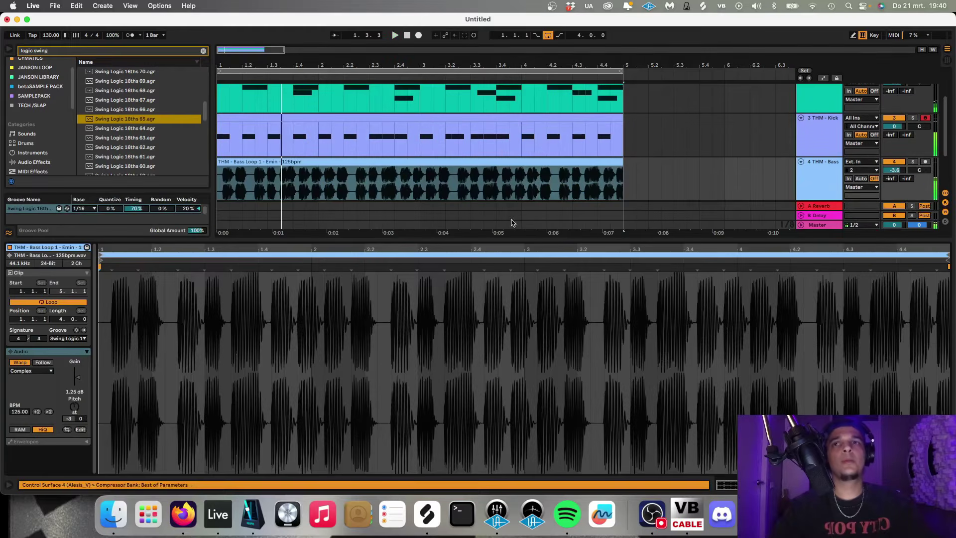
left_click_drag(75, 409, 74, 421)
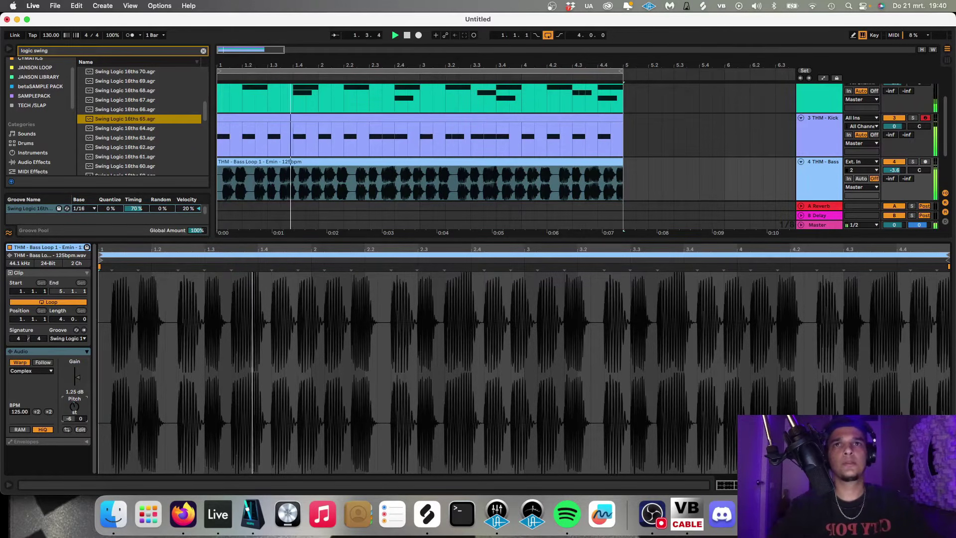
key("super+alt+l")
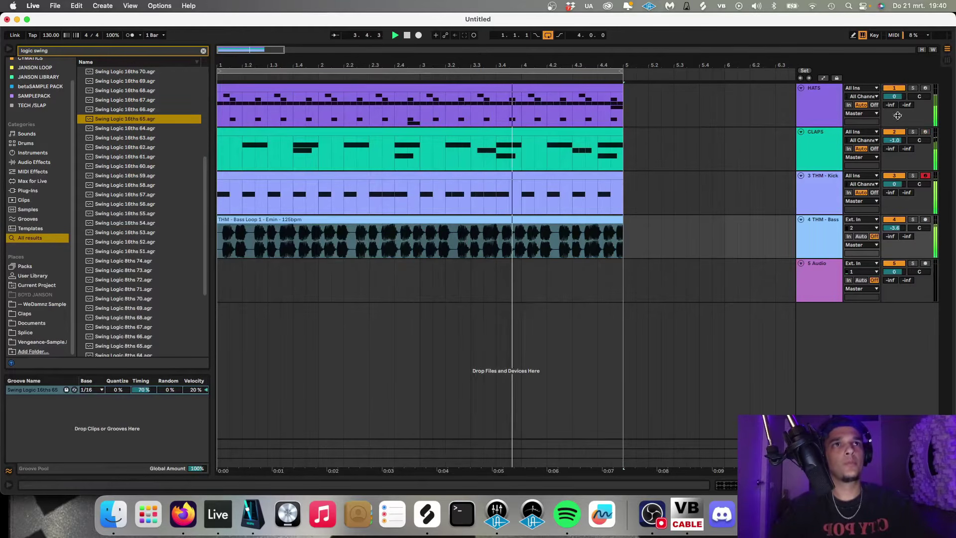
Reset the CLAPS track volume to 0 dB and raise its send to the Reverb return to 0 dB
left_click(913, 87)
double_click(822, 105)
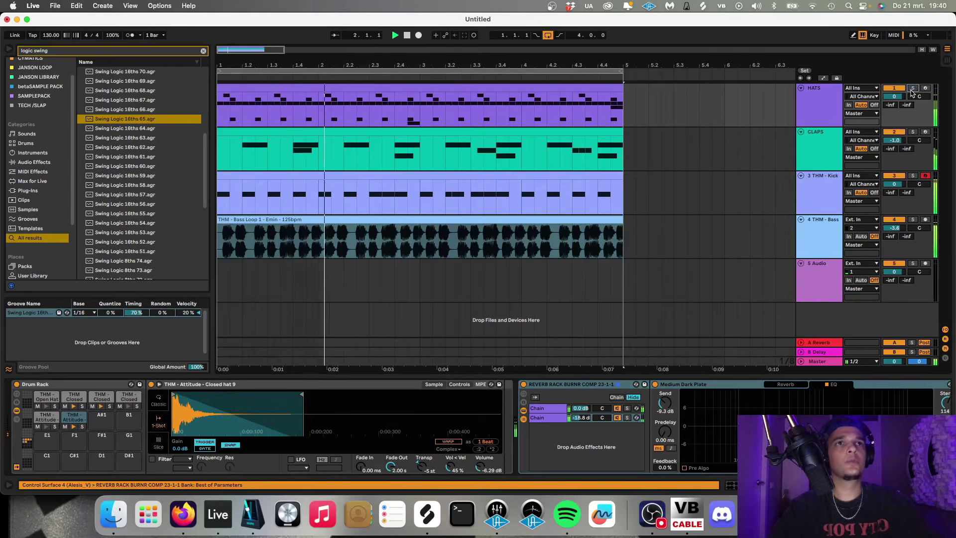
left_click(830, 143)
left_click(905, 140)
key("Delete")
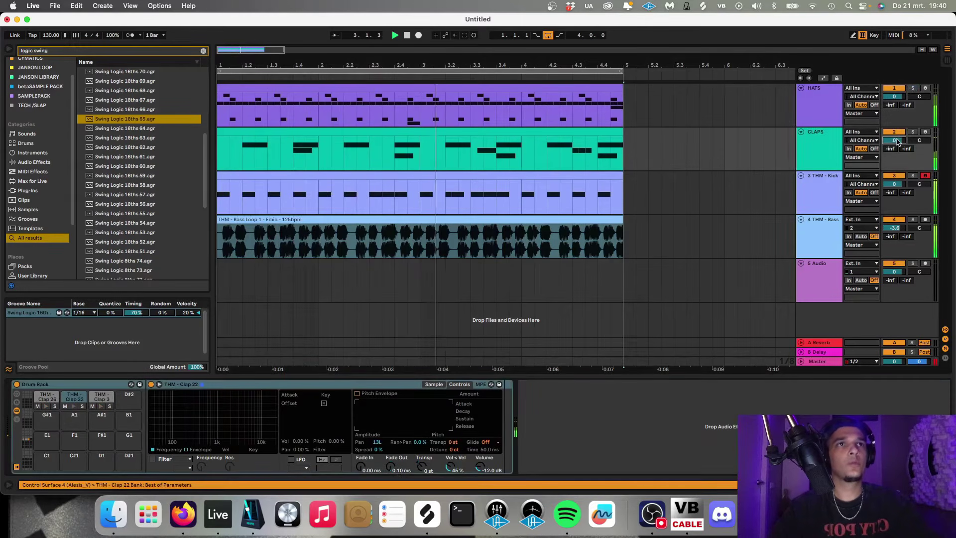
double_click(825, 154)
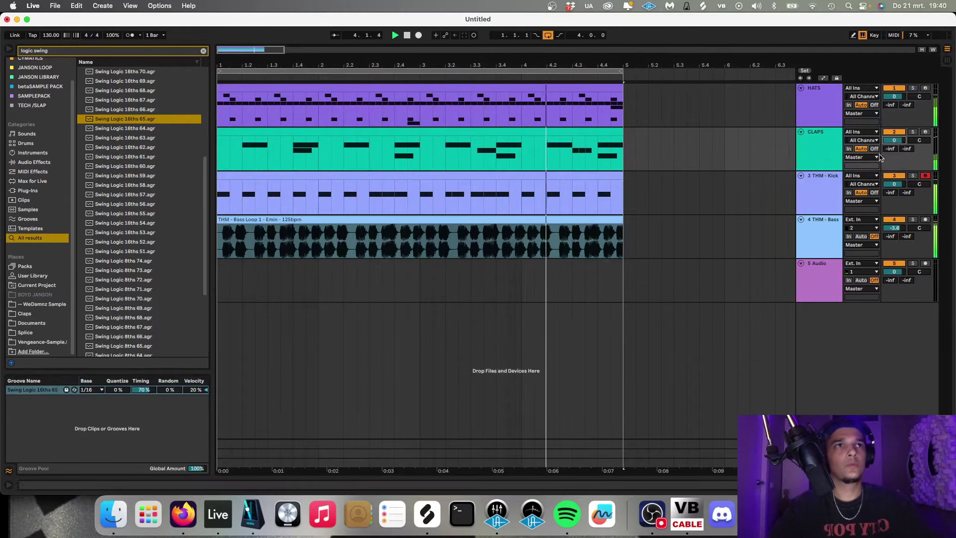
left_click_drag(889, 149, 892, 149)
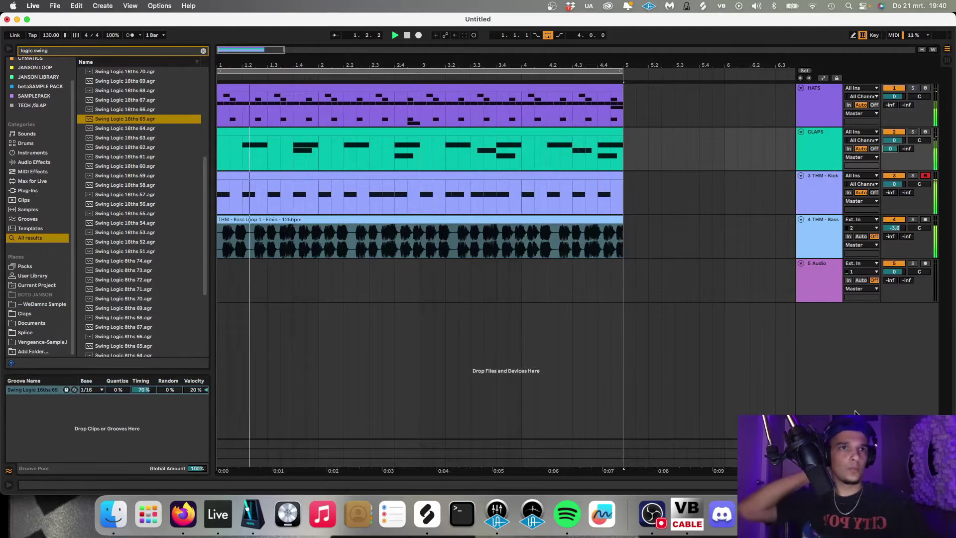
Shorten the decay time of the Reverb device on the return track to 495 ms
double_click(819, 444)
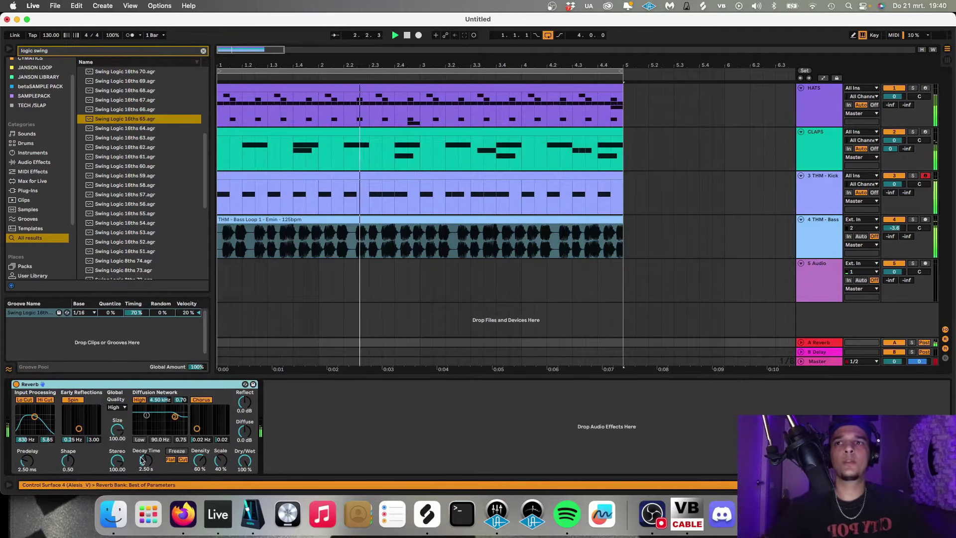
left_click_drag(146, 460, 145, 488)
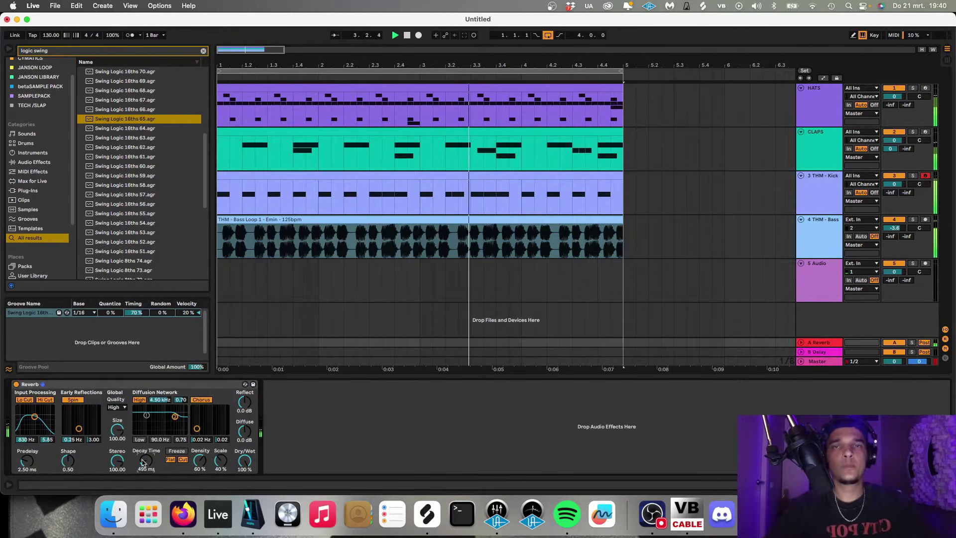
key("super+alt+l")
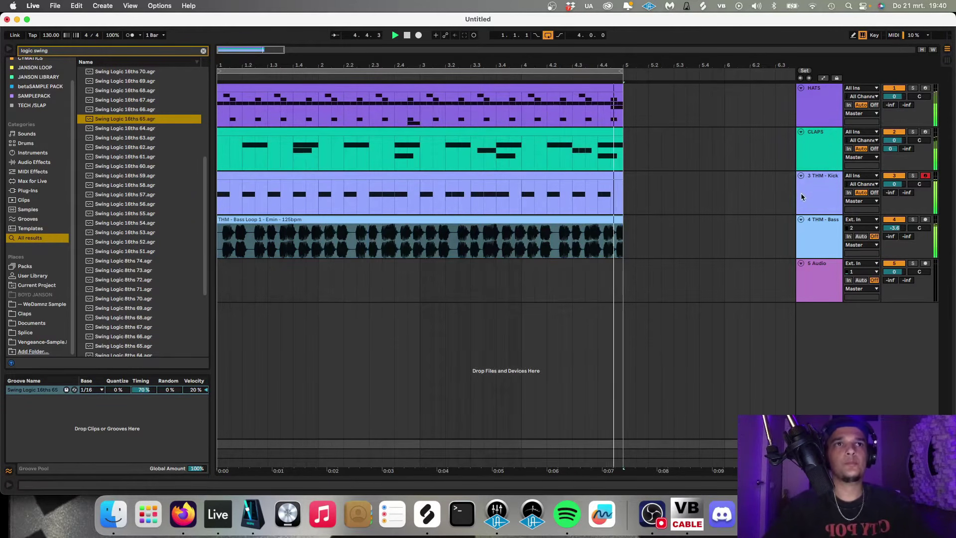
Insert an audio track below the CLAPS track and search the Documents place for "thm"
left_click(820, 160)
key("super+t")
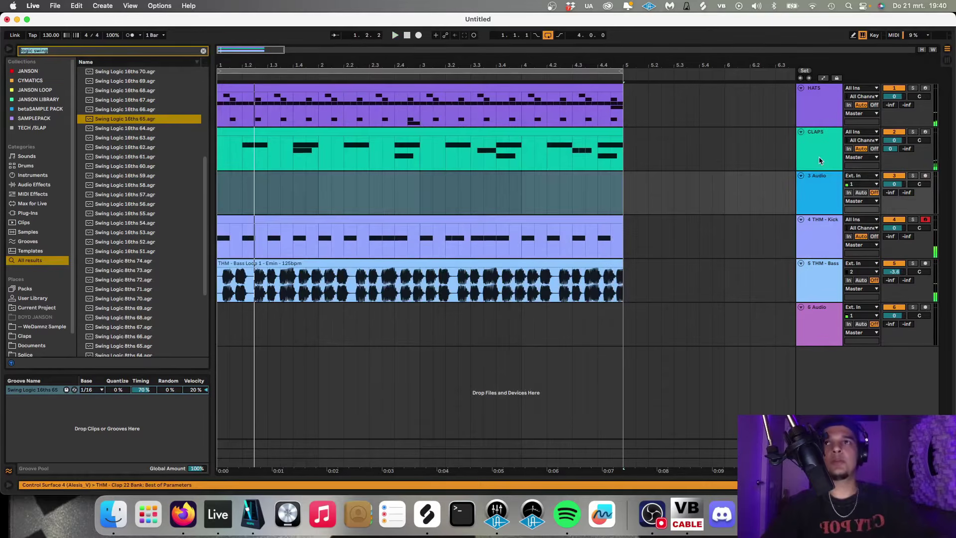
key("super+f")
key("BackSpace")
type("thm")
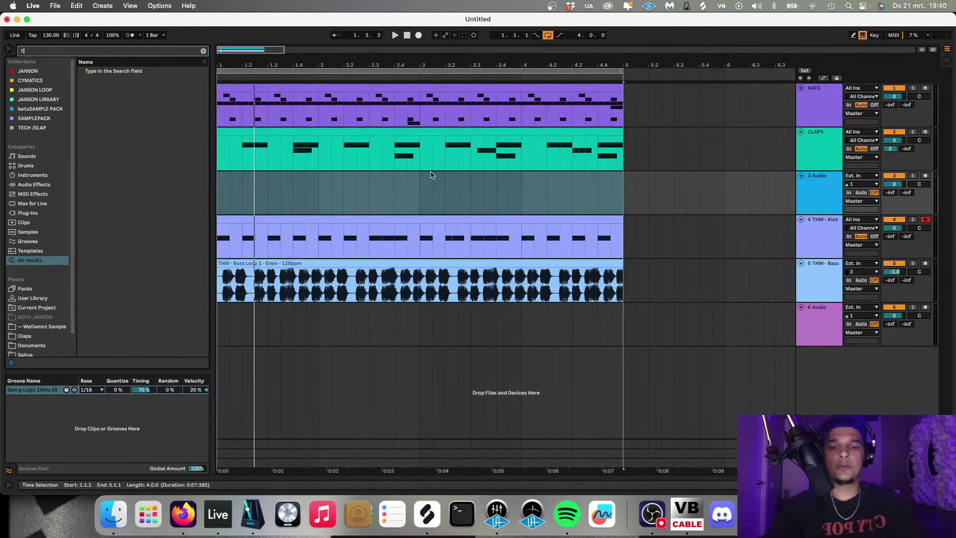
left_click(41, 346)
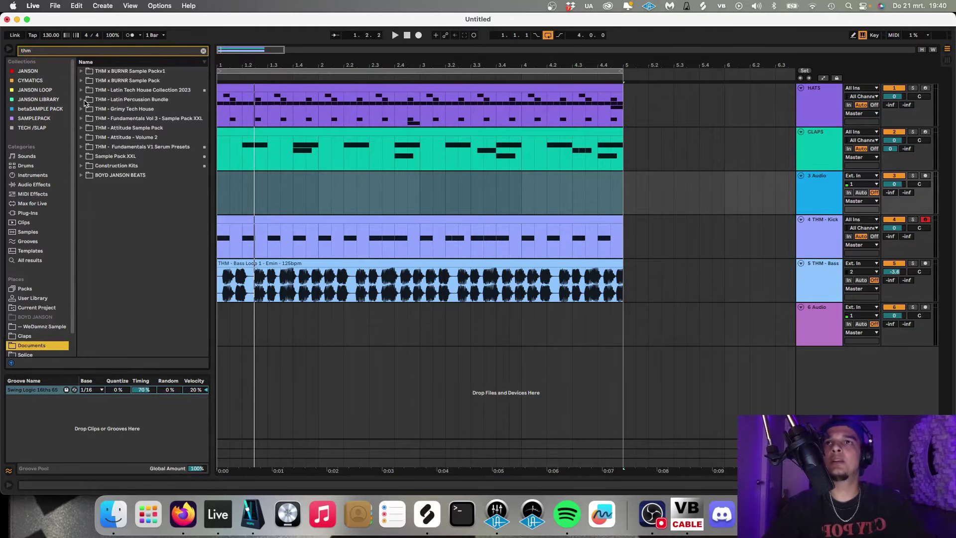
Open the Percussion Loops folder inside THM - Latin Tech House Collection 2023
left_click(81, 90)
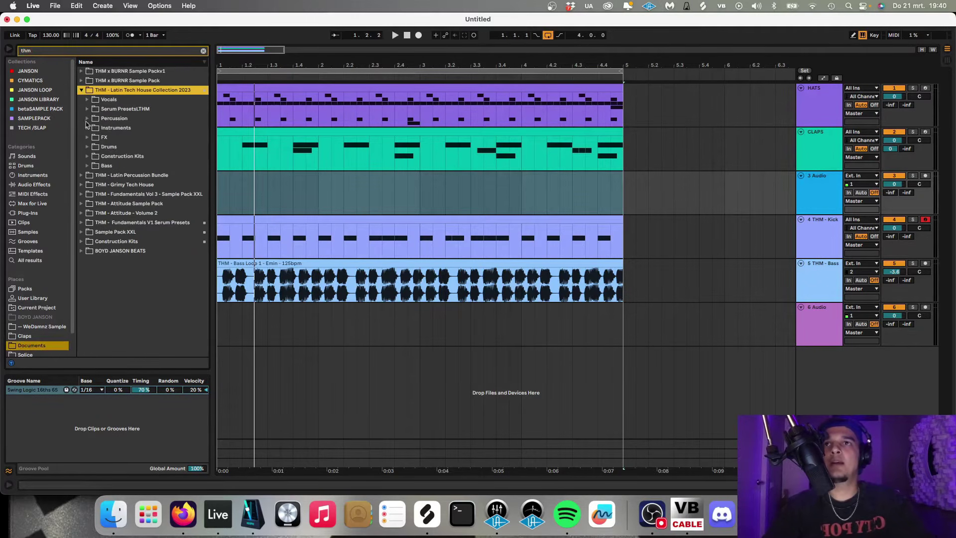
left_click(88, 119)
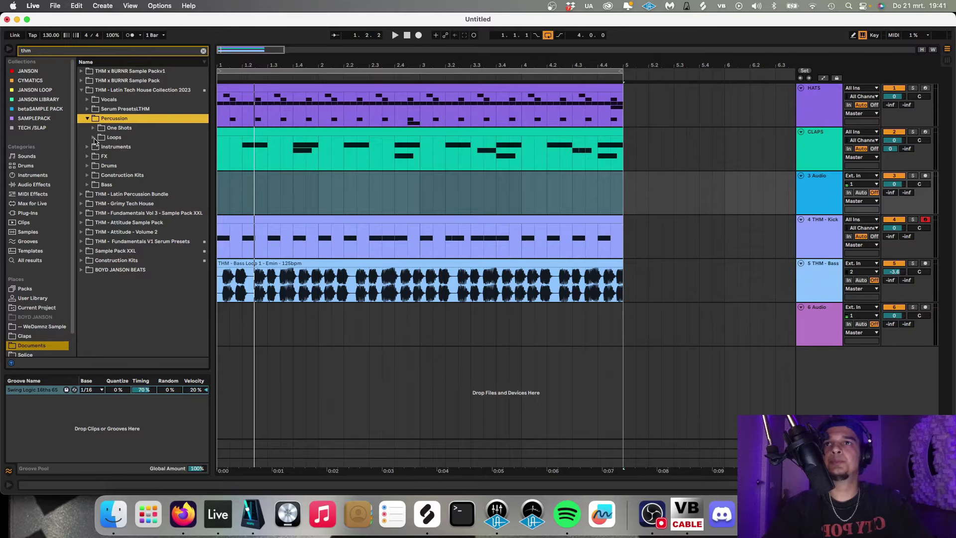
left_click(93, 138)
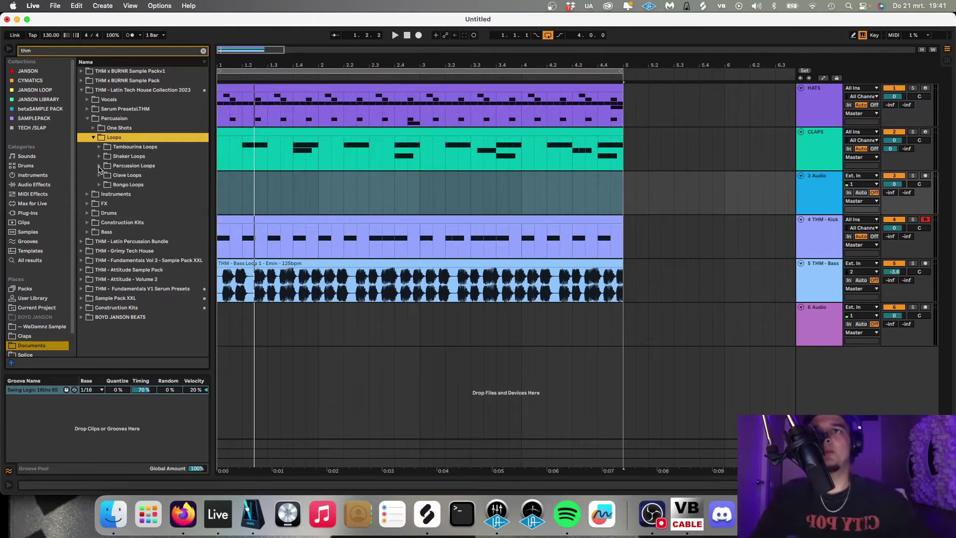
left_click(99, 167)
Audition several percussion loops and place THM - Percussion Loop 59 - 128 BPM at 1.1.1 on the new audio track
left_click(138, 224)
left_click(139, 242)
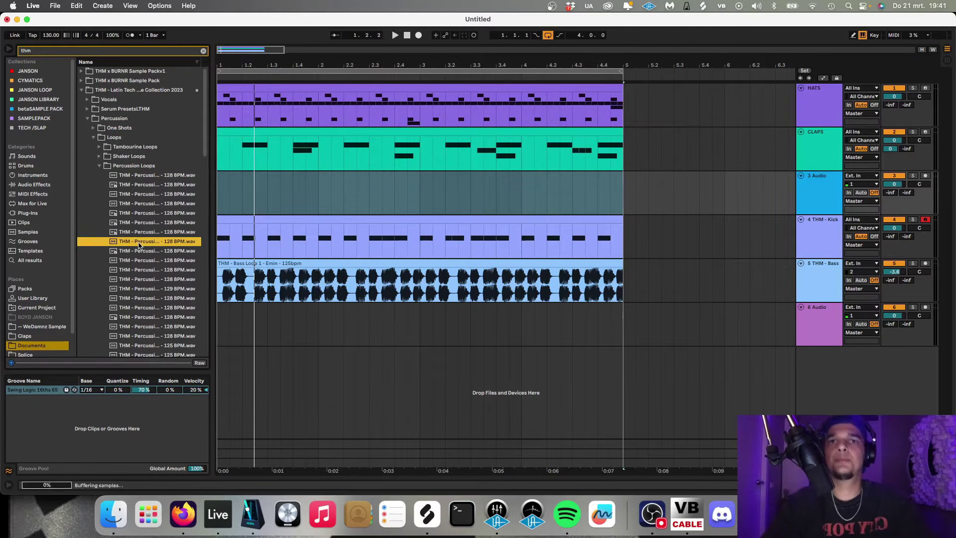
left_click(141, 272)
left_click(141, 282)
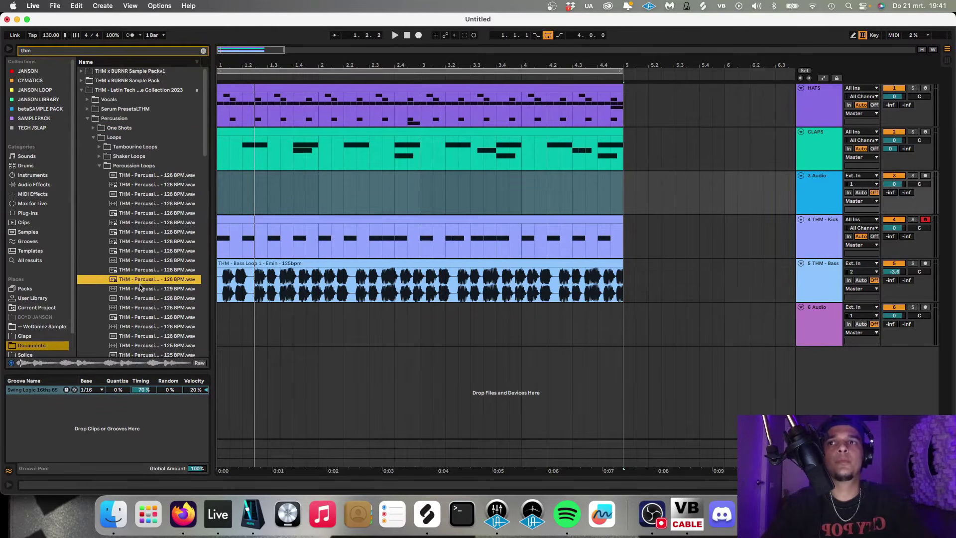
left_click(139, 300)
scroll(139, 321, "down", 1)
left_click(139, 317)
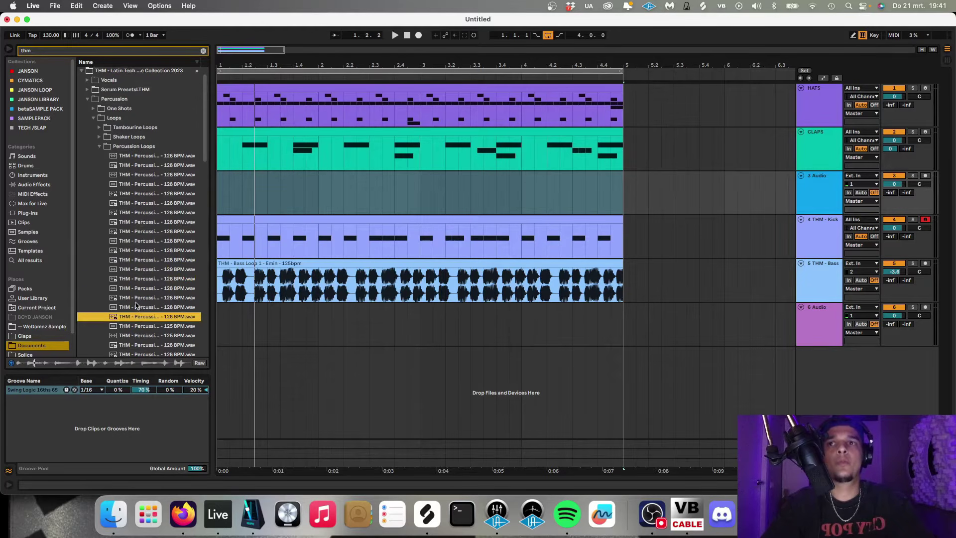
left_click(137, 306)
scroll(135, 294, "down", 4)
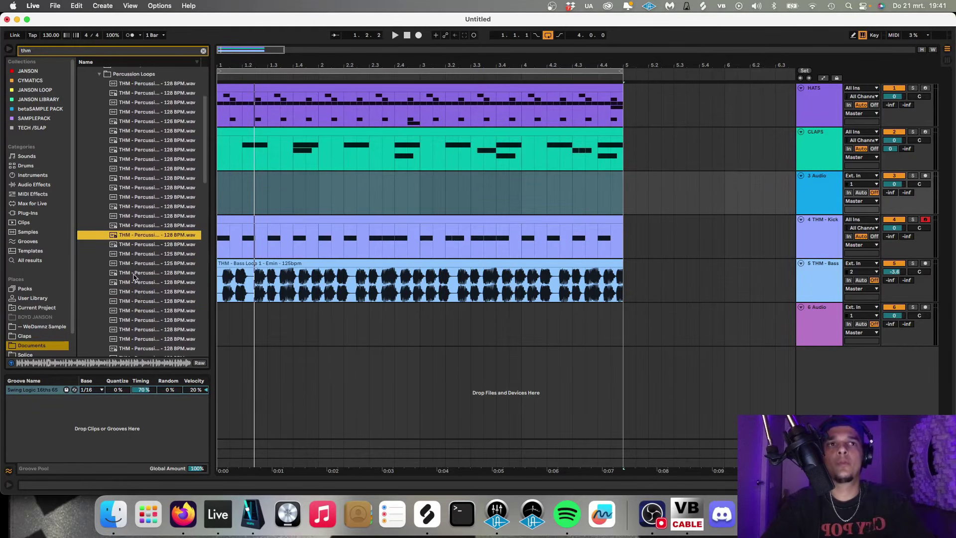
left_click_drag(146, 237, 221, 193)
key("space")
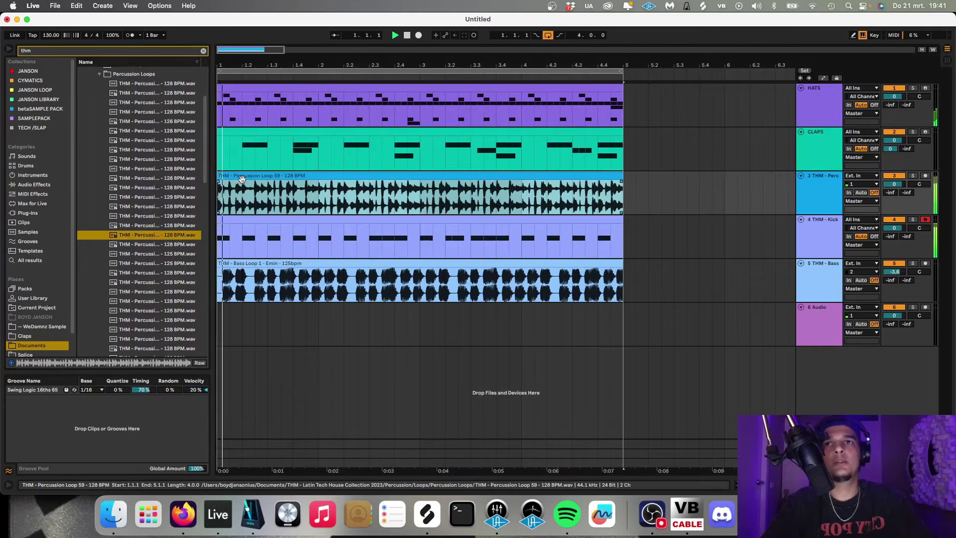
Assign the Swing Logic 16ths 65 groove to the Percussion Loop 59 clip and set its warp mode to Beats
double_click(244, 176)
left_click(68, 338)
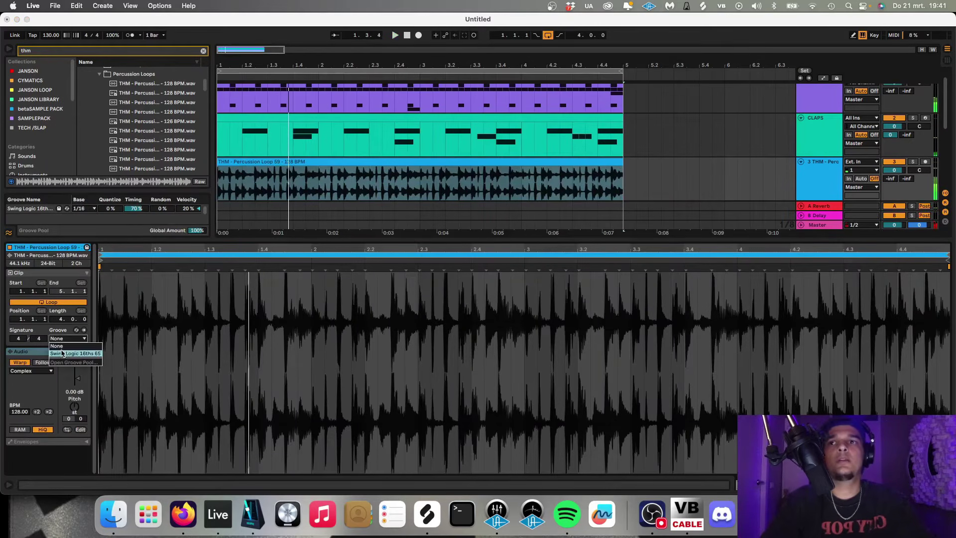
left_click(62, 354)
left_click(40, 371)
left_click(29, 371)
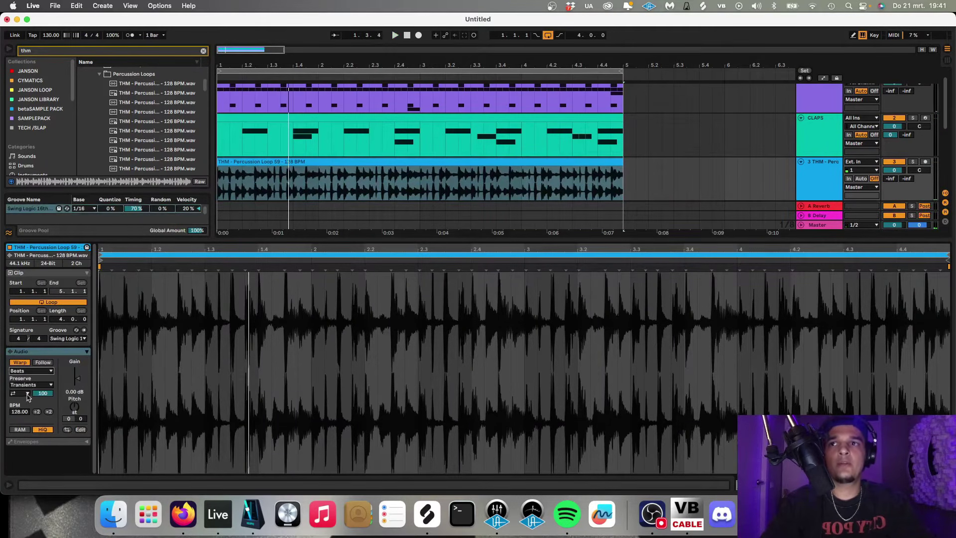
Configure the percussion clip's Beats warping with Preserve 1/16, transient looping off and envelope 10, and set the clip gain to -2.79 dB
left_click(39, 385)
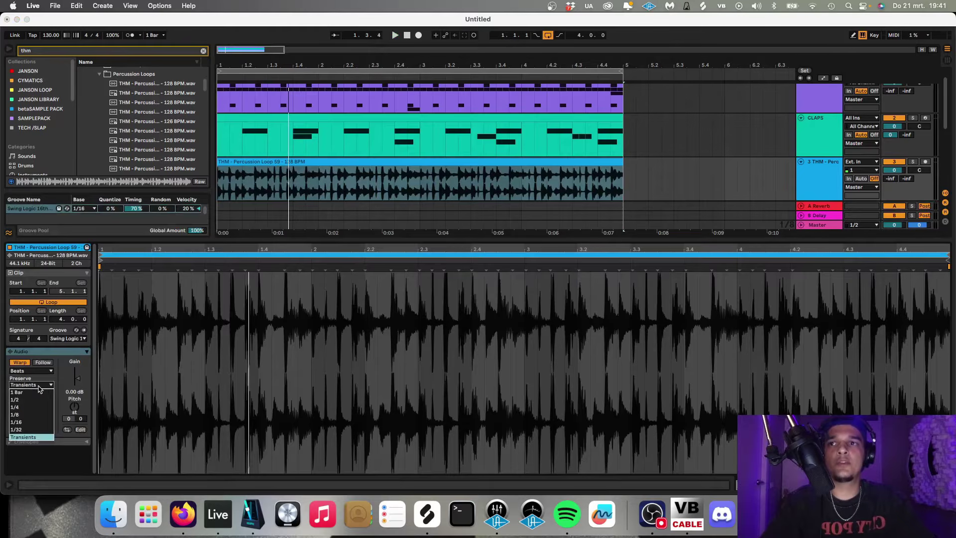
left_click(39, 385)
key("space")
left_click_drag(40, 393, 39, 424)
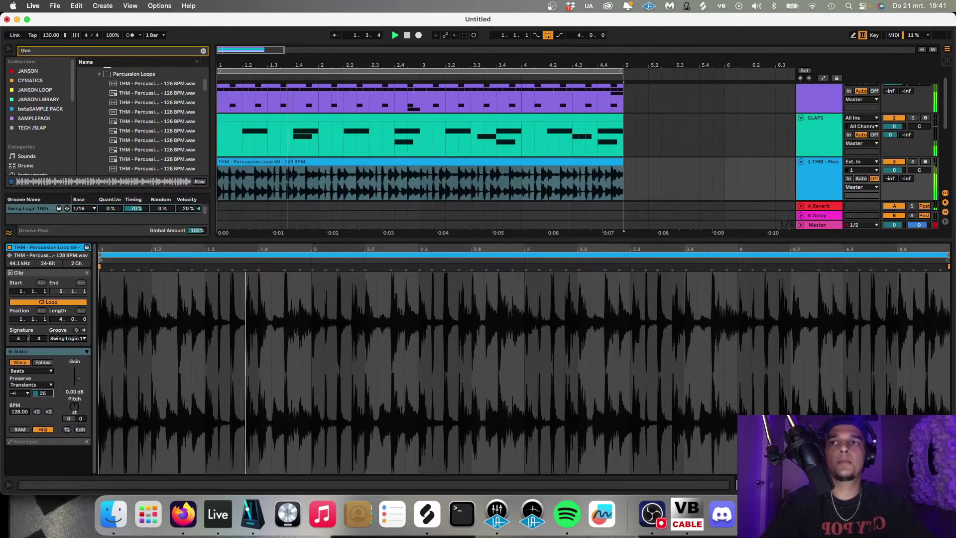
left_click(38, 385)
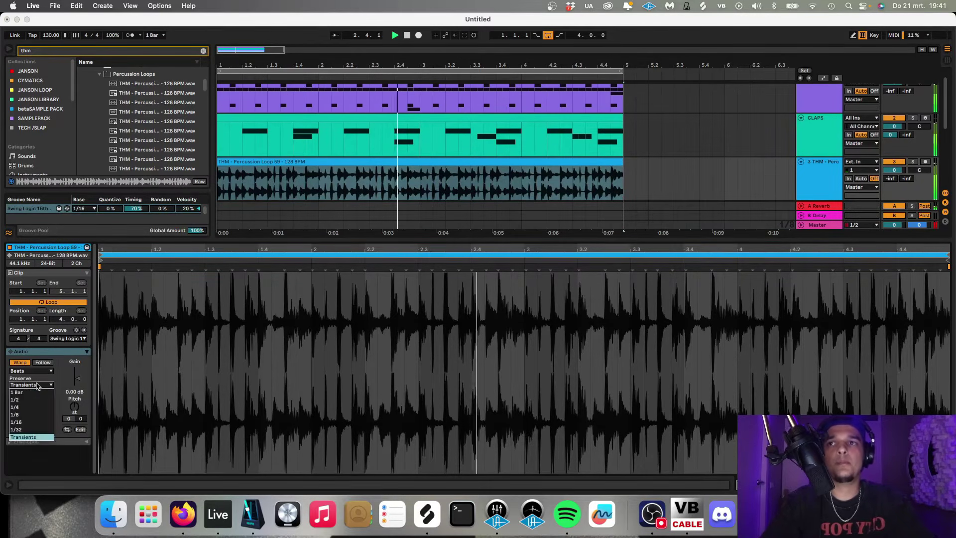
left_click(36, 422)
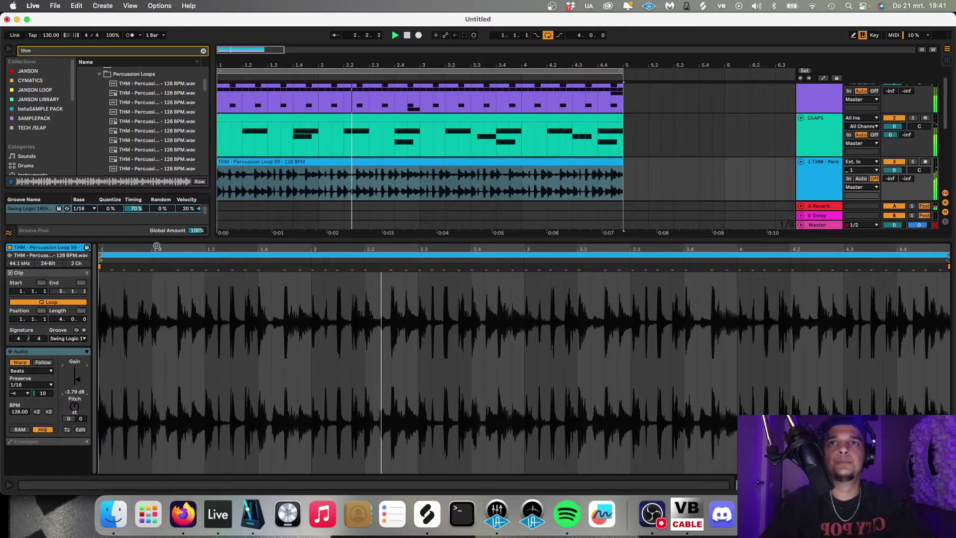
Play the groove with the percussion loop and select the range from 1.3.1 to 1.4.1 in its clip
key("space")
key("space")
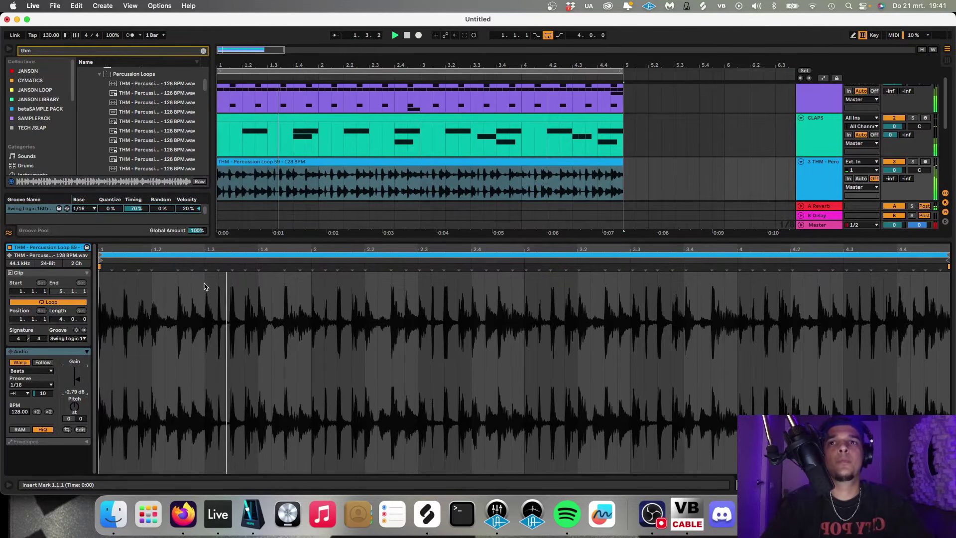
left_click_drag(205, 287, 257, 288)
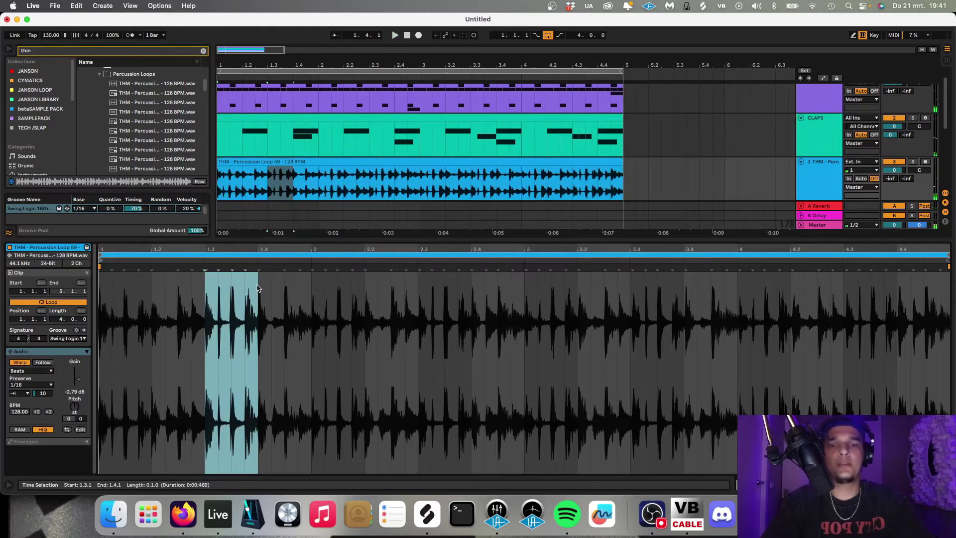
Loop only the range from 1.3.1 to 1.4.1 in the Percussion Loop 59 clip and adjust its pitch during playback
key("super+l")
key("space")
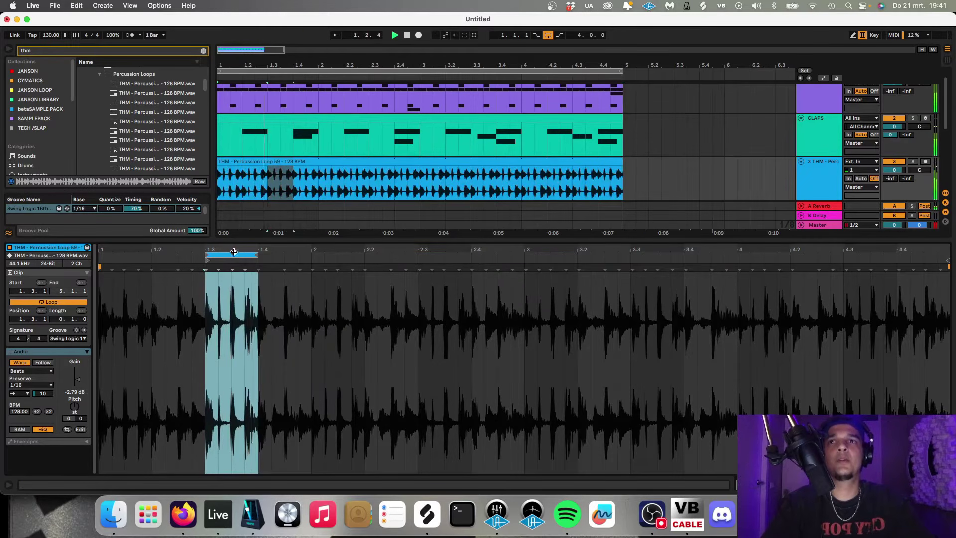
left_click(75, 407)
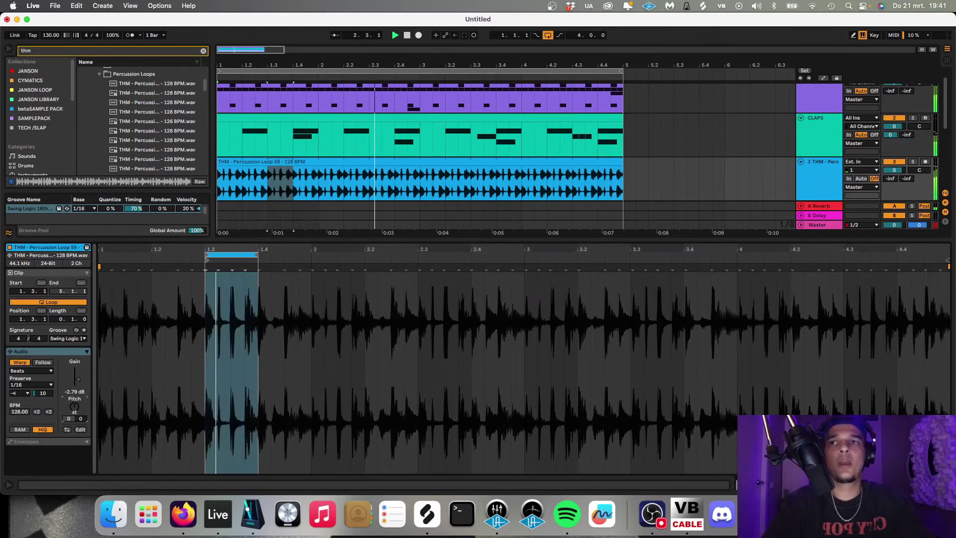
left_click_drag(75, 407, 77, 384)
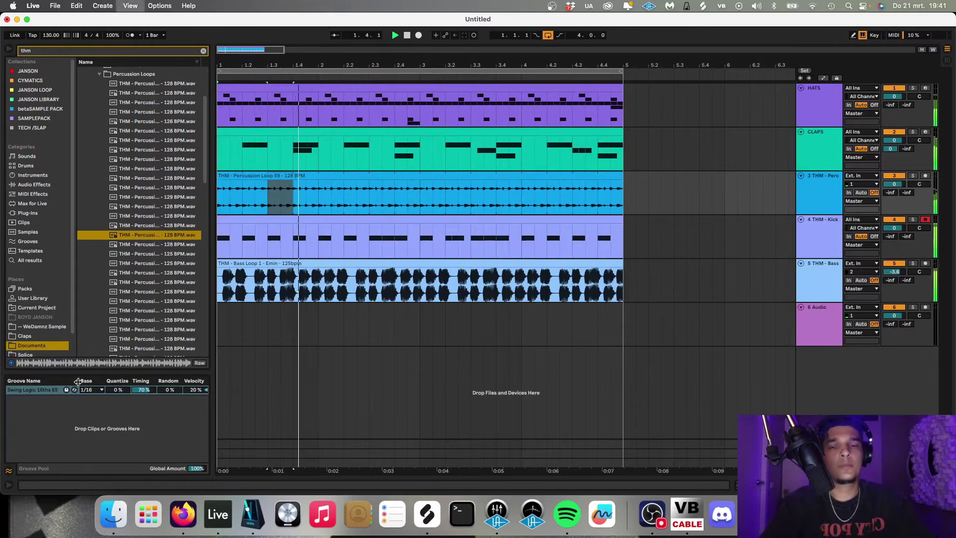
Set the Percussion Loop 59 track's volume to -2.8 dB and insert a new audio track directly below it
key("super+alt+l")
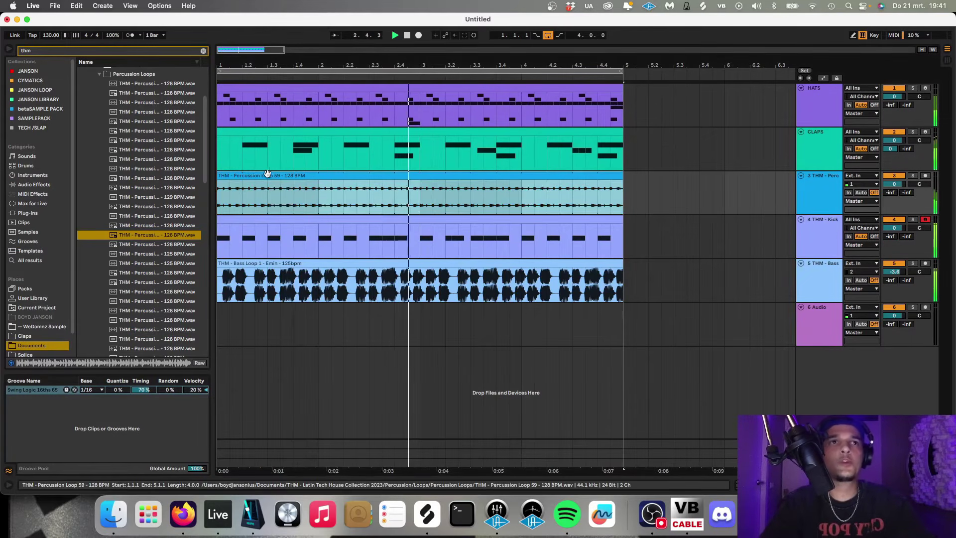
left_click_drag(894, 184, 894, 187)
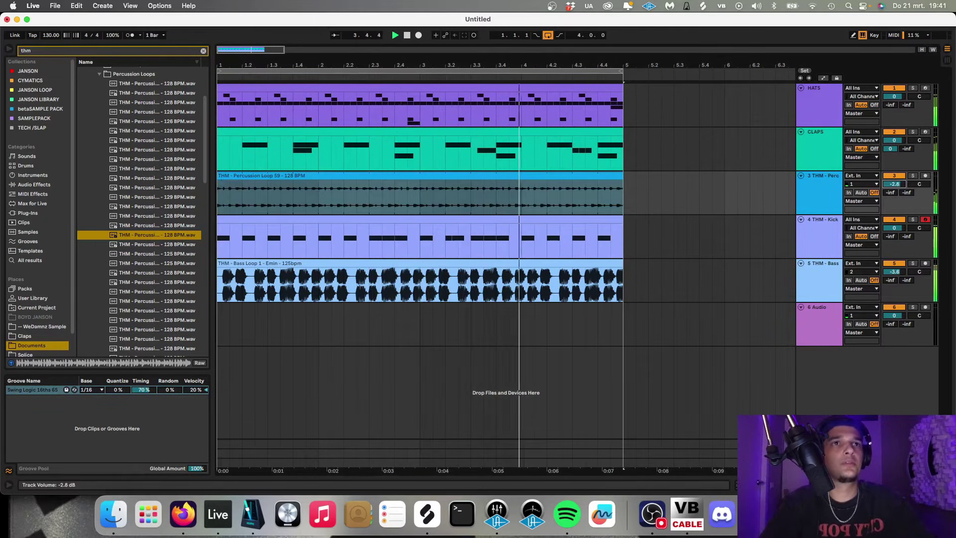
left_click(824, 196)
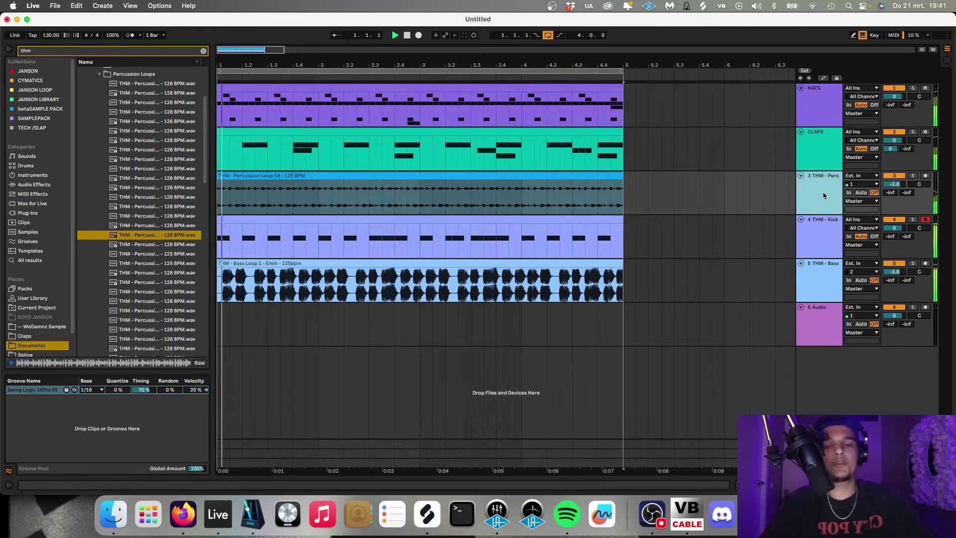
key("super+t")
left_click(258, 187)
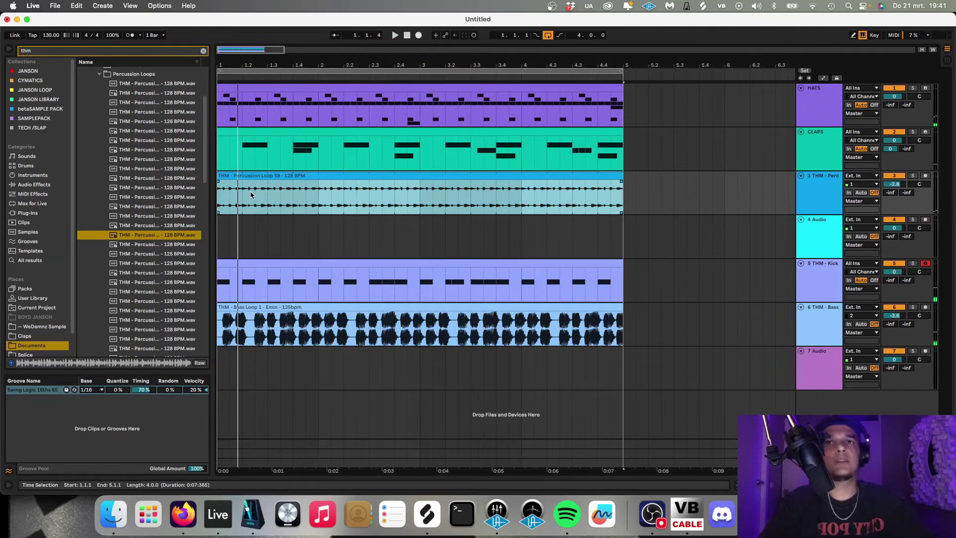
Audition several percussion loops, place THM - Percussion Loop 52 - 128 BPM at 1.1.1 on the new audio track and play it
left_click(150, 273)
left_click(150, 225)
scroll(154, 254, "down", 1)
left_click(154, 254)
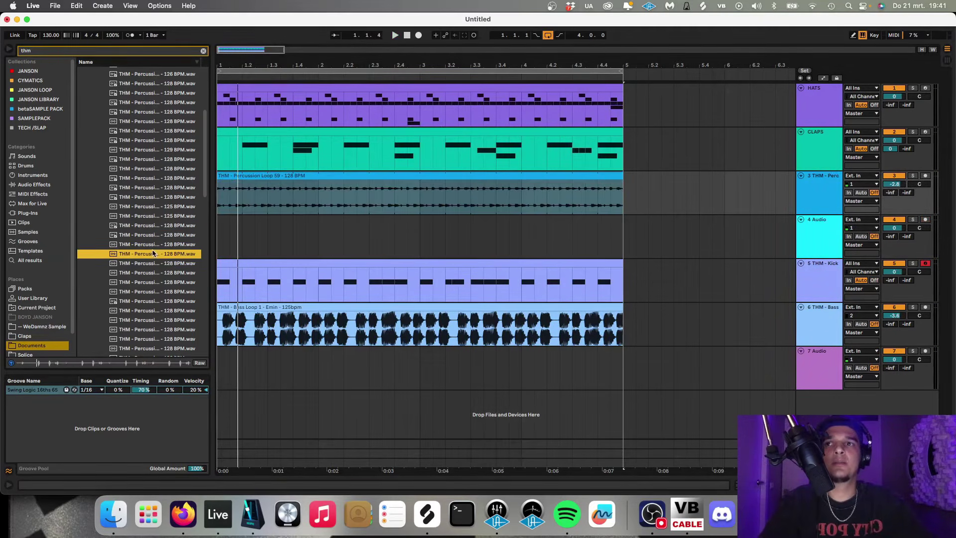
key("Down")
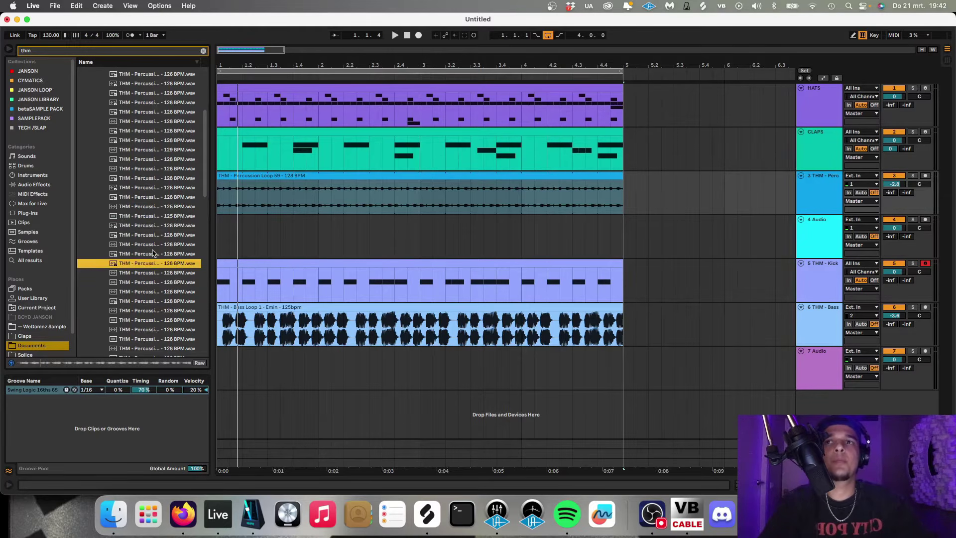
left_click(152, 254)
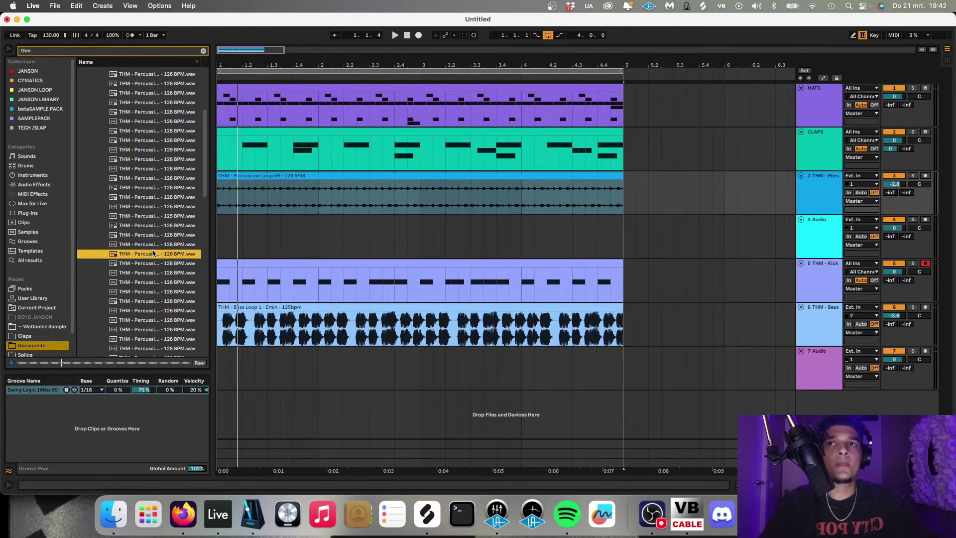
left_click_drag(144, 257, 222, 239)
key("space")
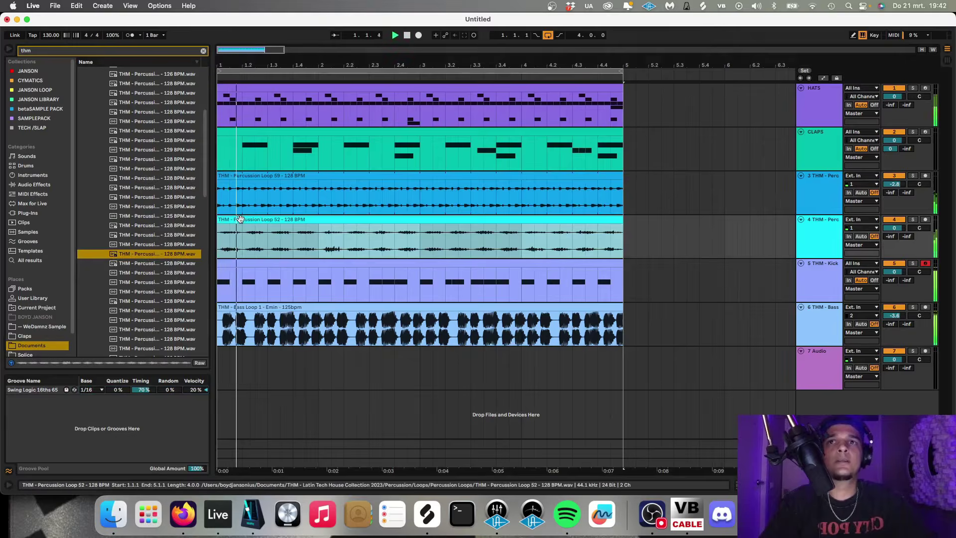
Set the Percussion Loop 52 clip's gain to -17.0 dB, its pitch to +9 st and its groove to Swing Logic 16ths 65
double_click(235, 234)
left_click_drag(76, 377, 77, 409)
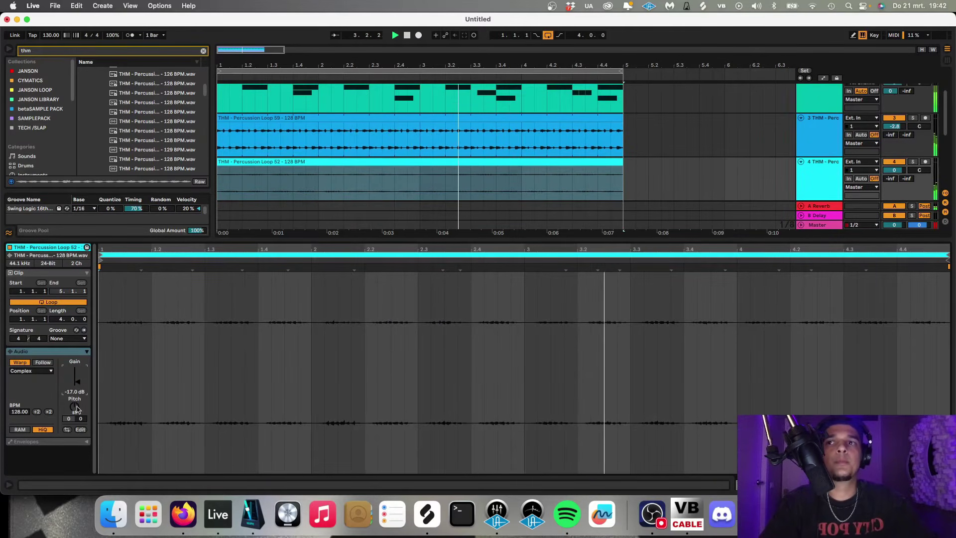
left_click(56, 339)
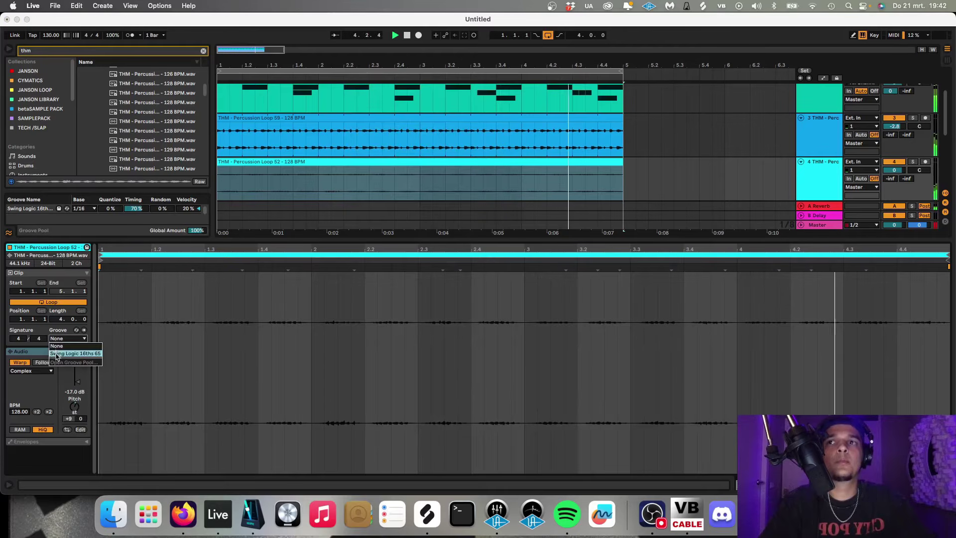
left_click(67, 352)
Set the Percussion Loop 52 clip's warp mode to Beats with Preserve 1/16, transient looping off and a reduced envelope
left_click(30, 370)
left_click(27, 372)
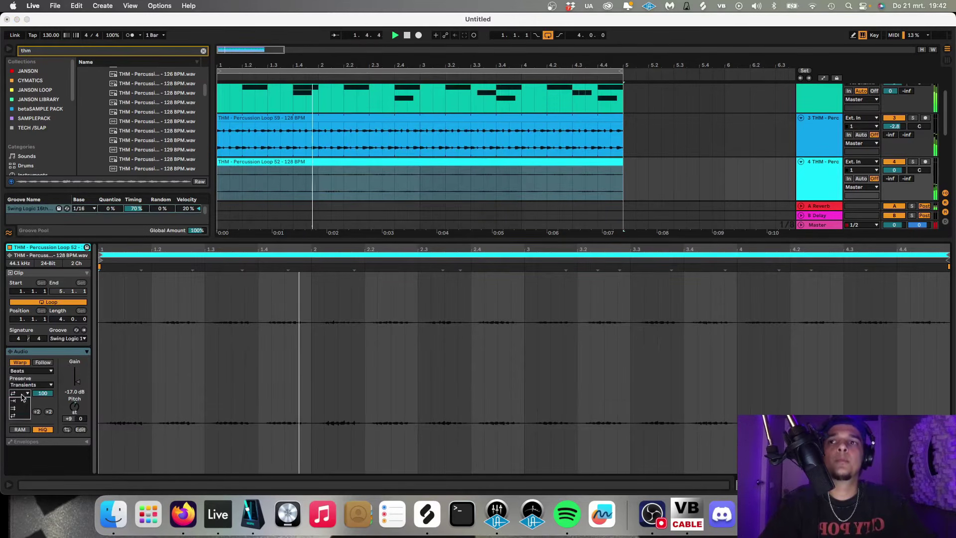
left_click(30, 384)
left_click(29, 422)
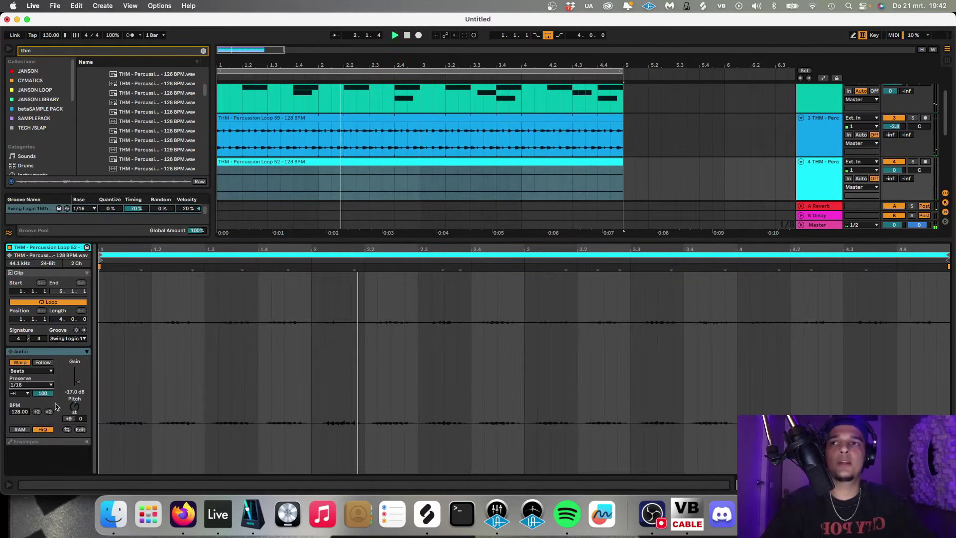
key("space")
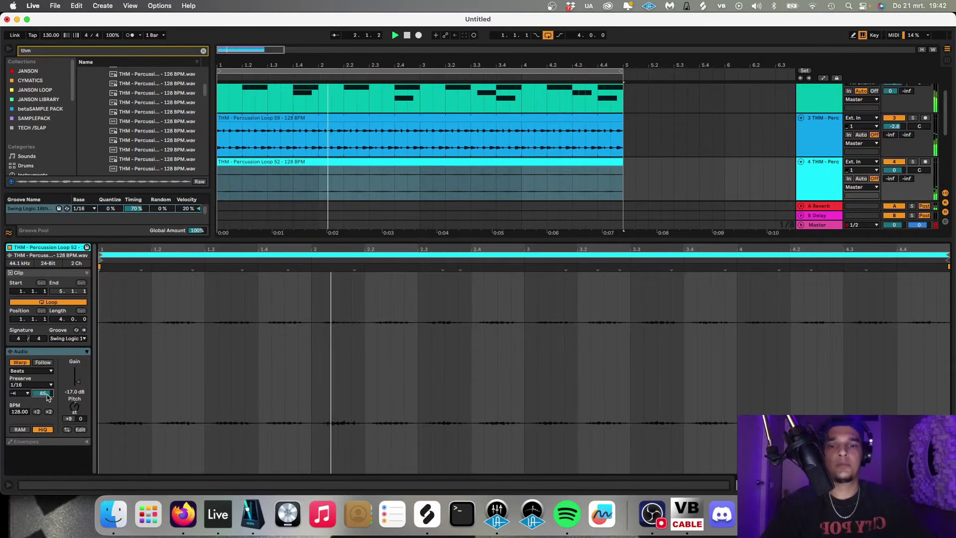
Insert another audio track directly below the Percussion Loop 52 track
key("alt+super+l")
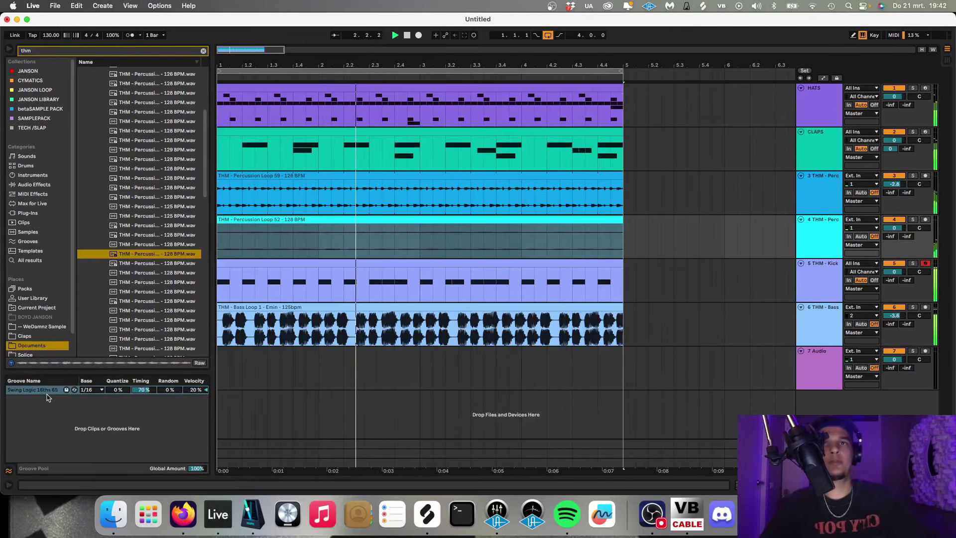
left_click(462, 221)
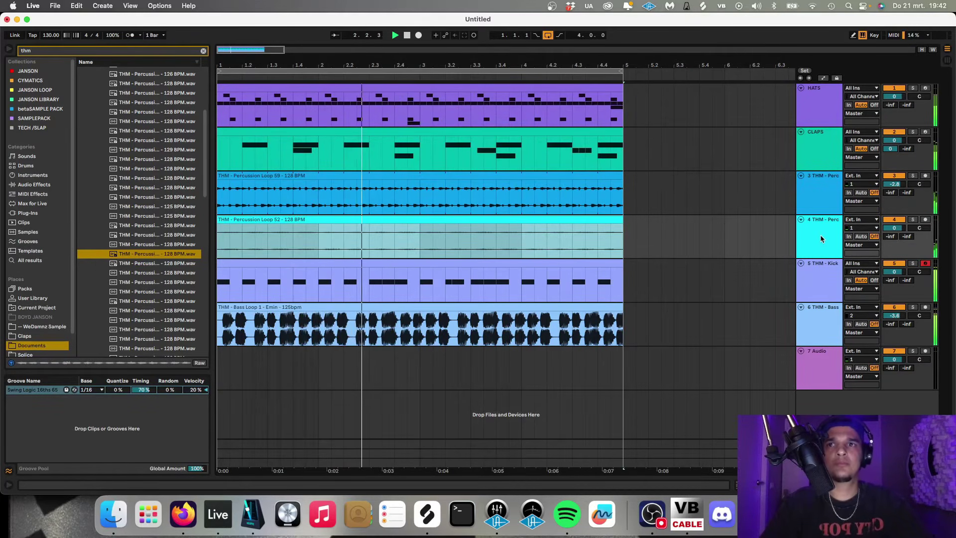
key("super+t")
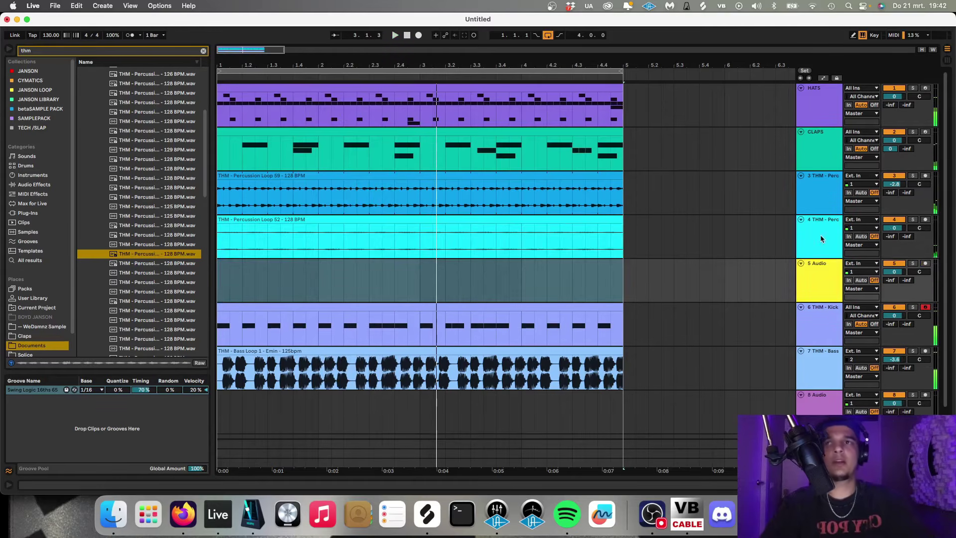
Audition more loops, place THM - Percussion Loop 47 - 128 BPM at 1.1.1 on the empty track and set its volume to -2.3 dB
left_click(126, 274)
key("Down")
scroll(126, 280, "down", 2)
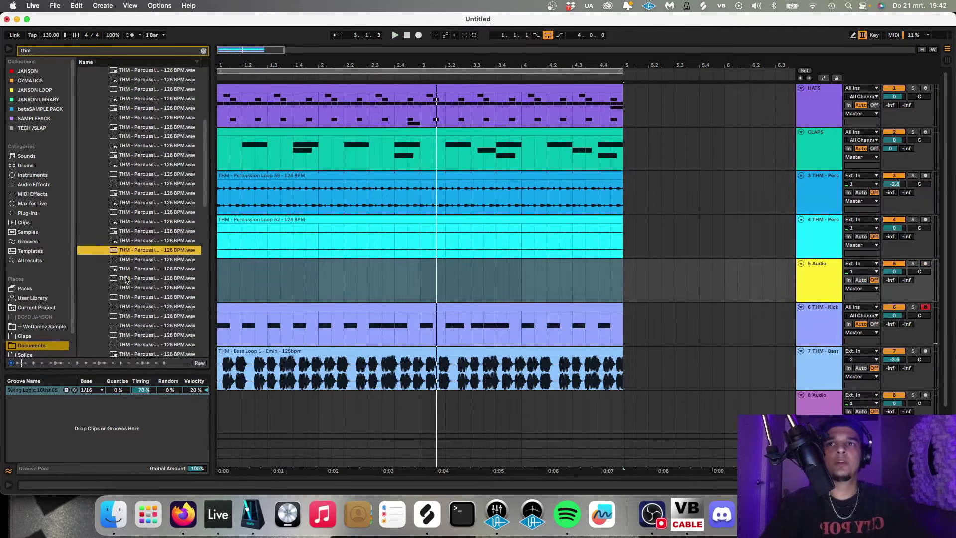
key("Down")
key("Down")
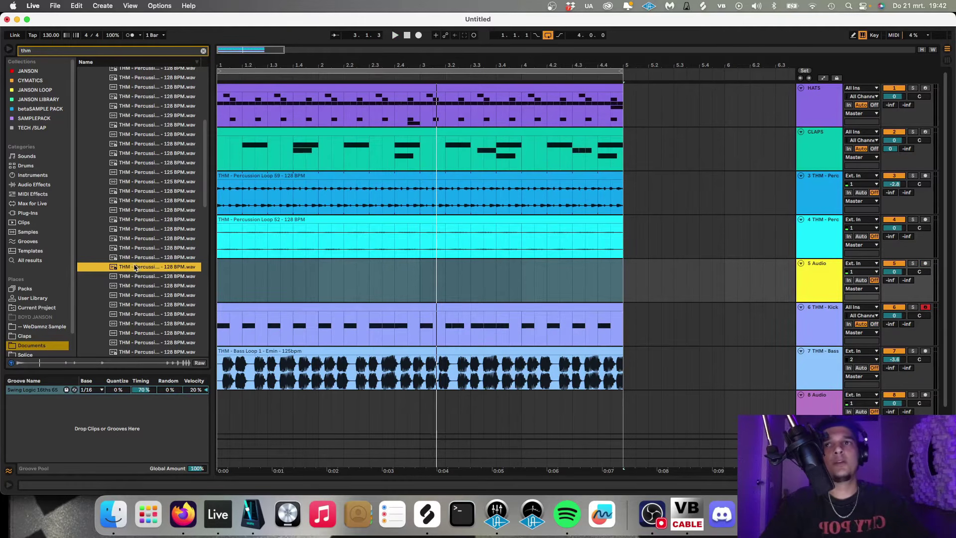
left_click_drag(134, 267, 223, 270)
key("space")
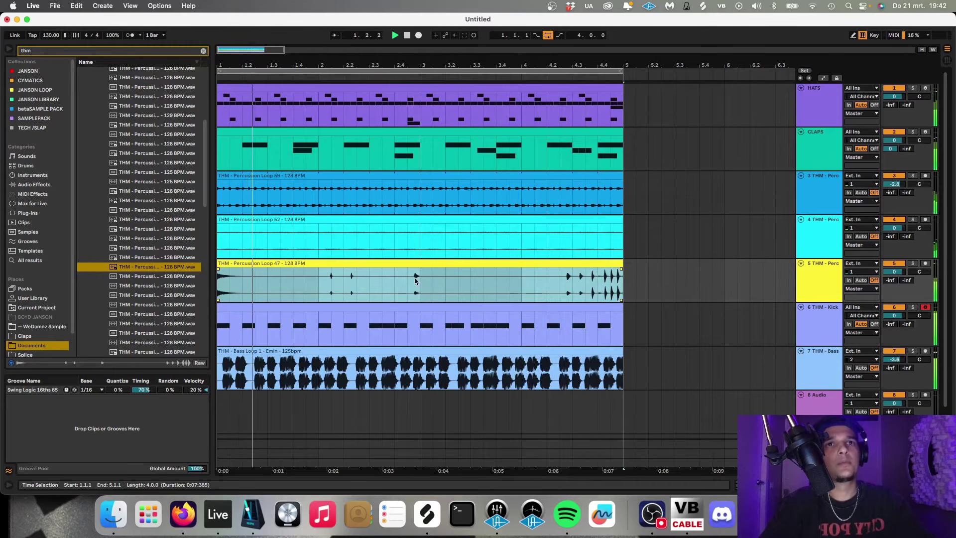
left_click_drag(893, 271, 893, 277)
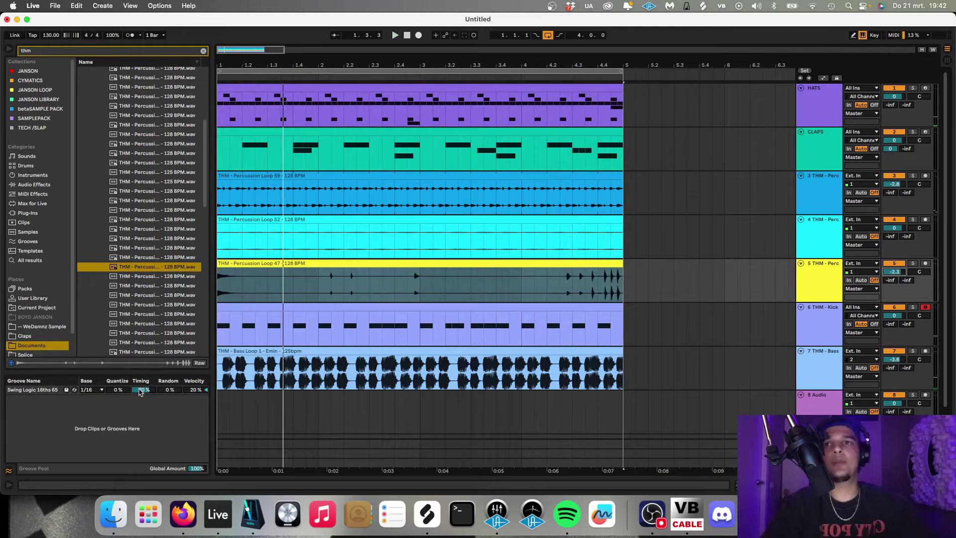
Try the Swing Logic 16ths 65 groove at 100% Timing during playback, and set its Timing to 55%
left_click_drag(140, 392, 140, 373)
key("space")
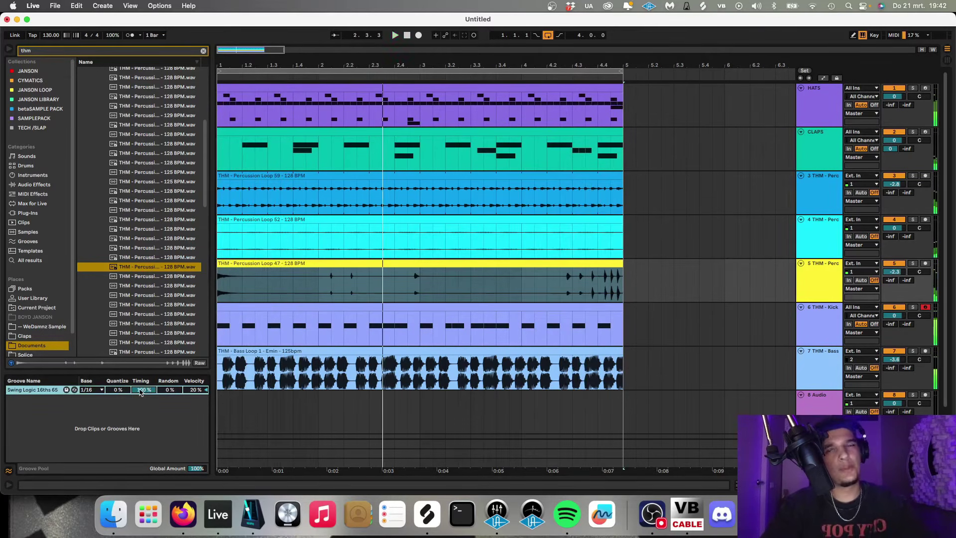
key("space")
left_click_drag(140, 392, 140, 414)
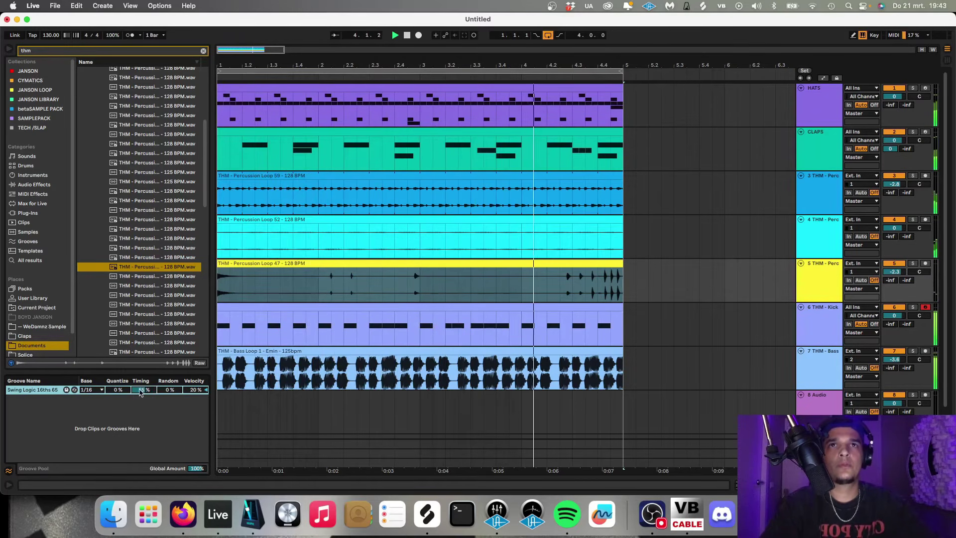
Solo the HATS track, identify the steady sixteenth hat in its clip and select the THM Closed Hat 6 pad in the Drum Rack
left_click(912, 88)
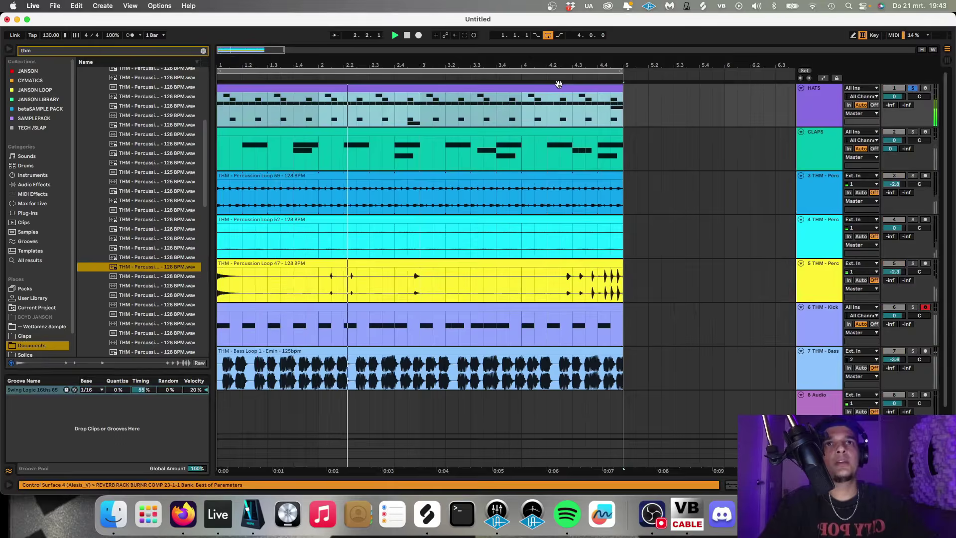
double_click(559, 84)
left_click(178, 302)
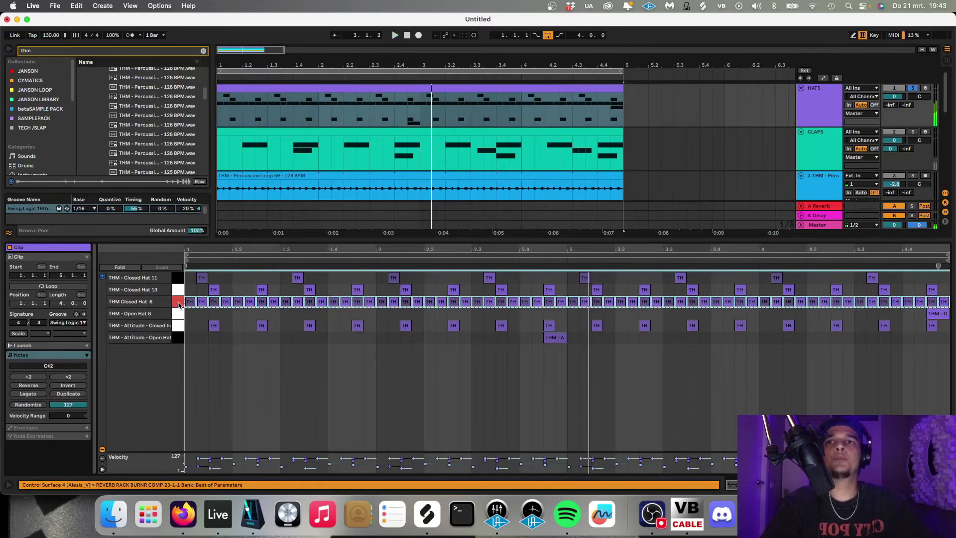
left_click(816, 107)
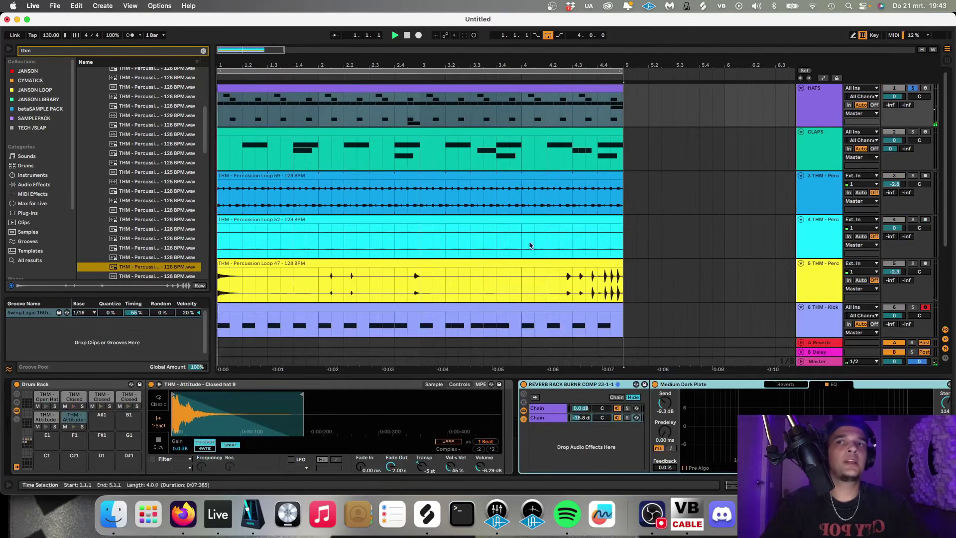
left_click(73, 407)
left_click(71, 401)
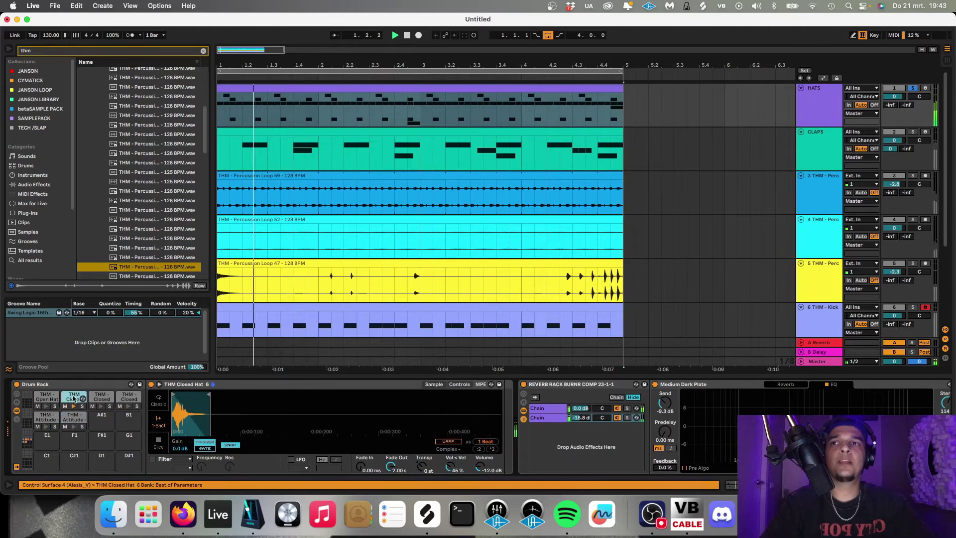
Find Auto Pan in the browser, add it after the THM Closed Hat 6 sampler and set its Amount to 32.6%
key("super+f")
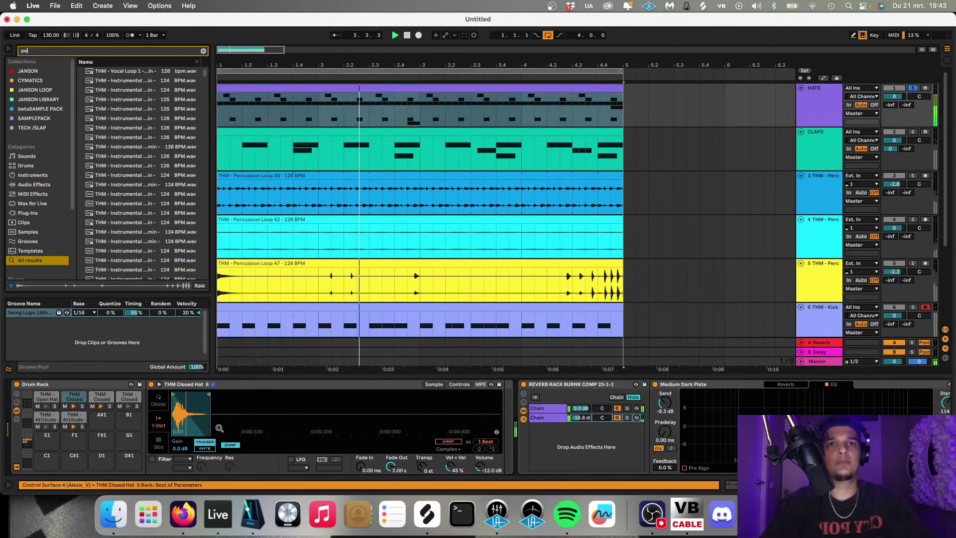
type("pan")
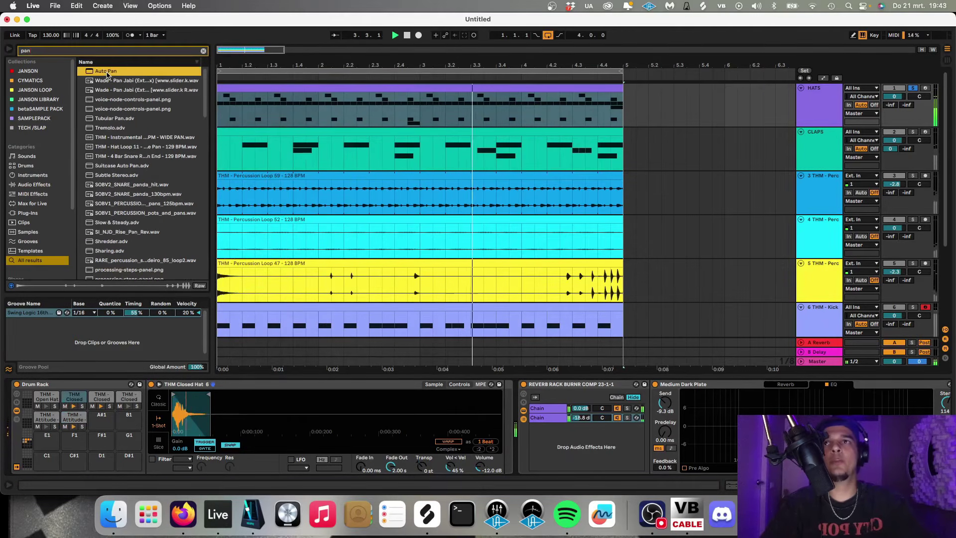
left_click_drag(107, 72, 517, 424)
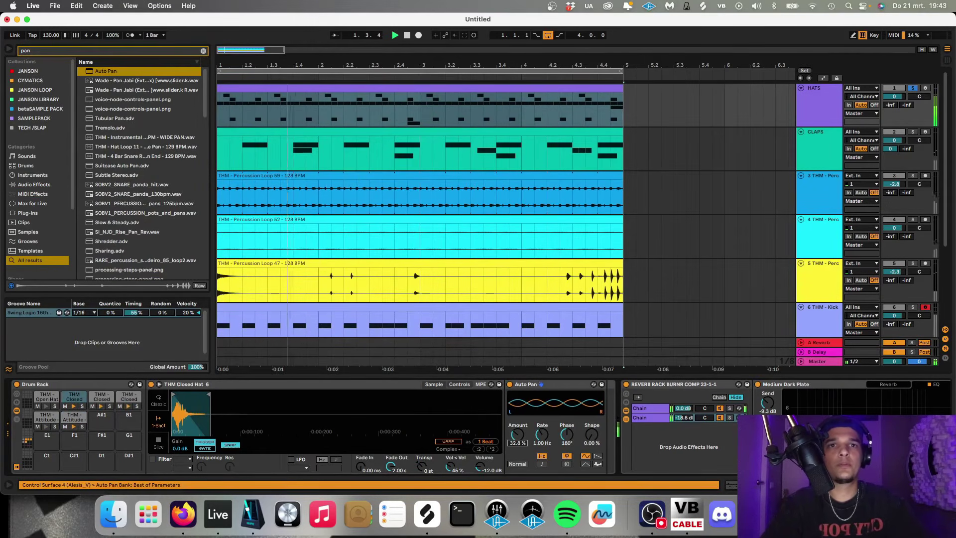
Unsolo the HATS track and play the full groove with all tracks in view
left_click(912, 89)
key("space")
key("space")
key("super+alt+l")
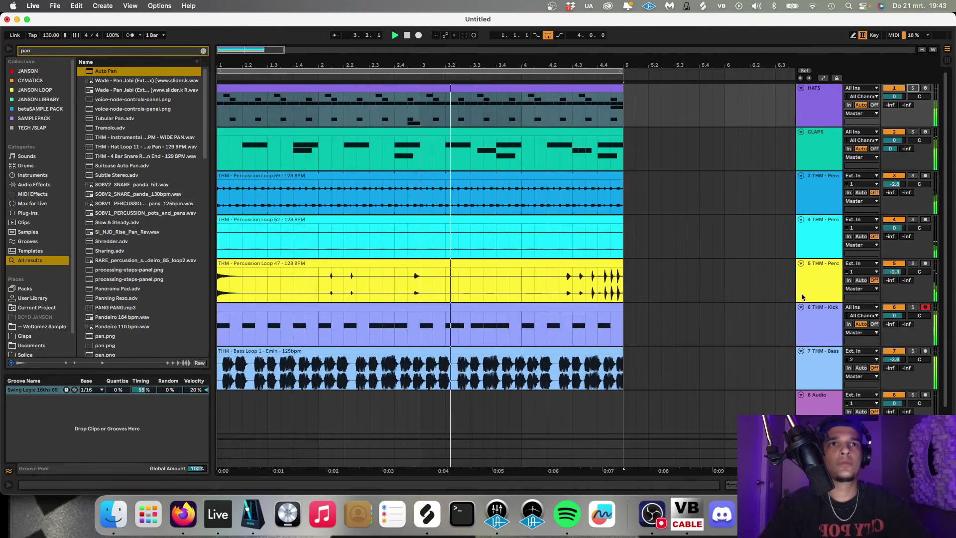
Check the CLAPS clip's notes, solo the CLAPS track and insert a new audio track below it
double_click(574, 129)
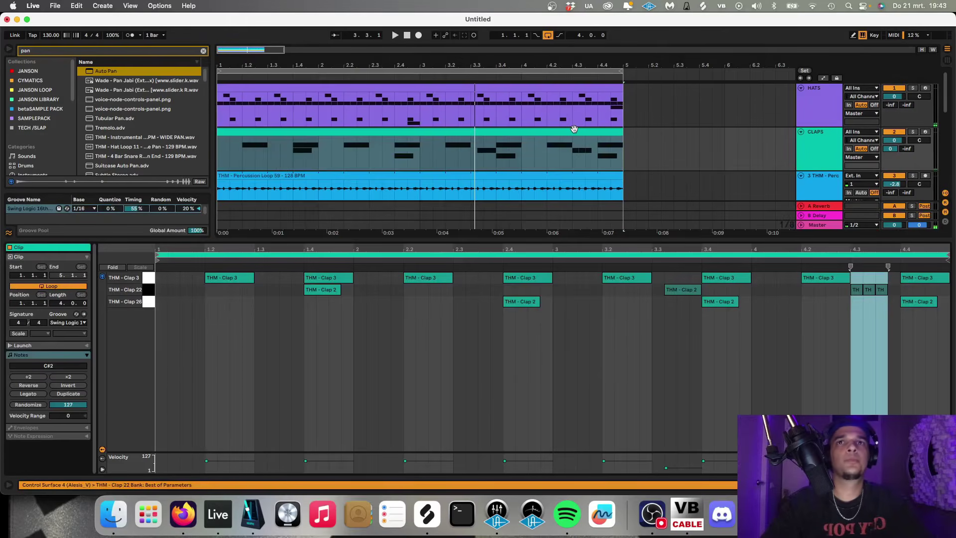
double_click(574, 129)
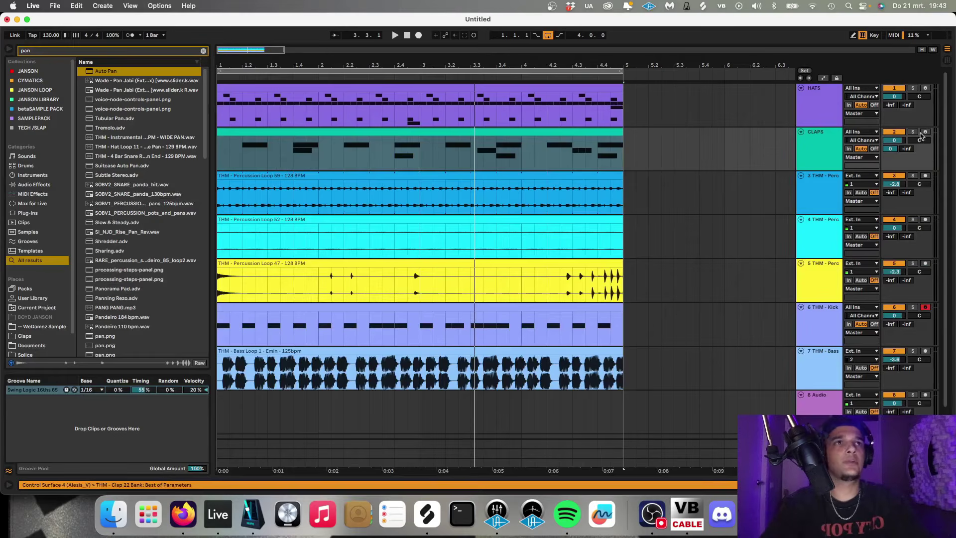
left_click(912, 132)
left_click(831, 149)
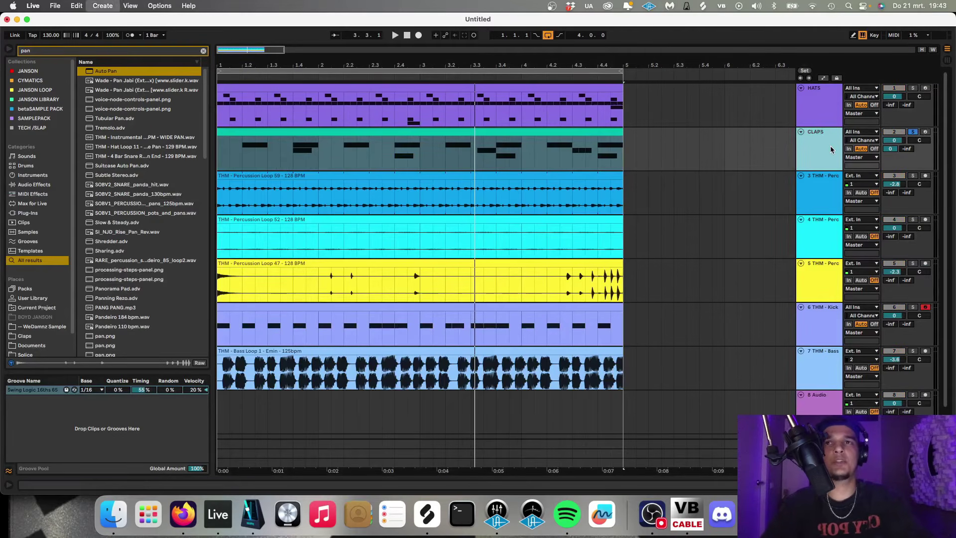
key("super+t")
Search the browser for "thm snare" and audition the THM - Snare 12.wav samples
key("super+f")
type("thm snare")
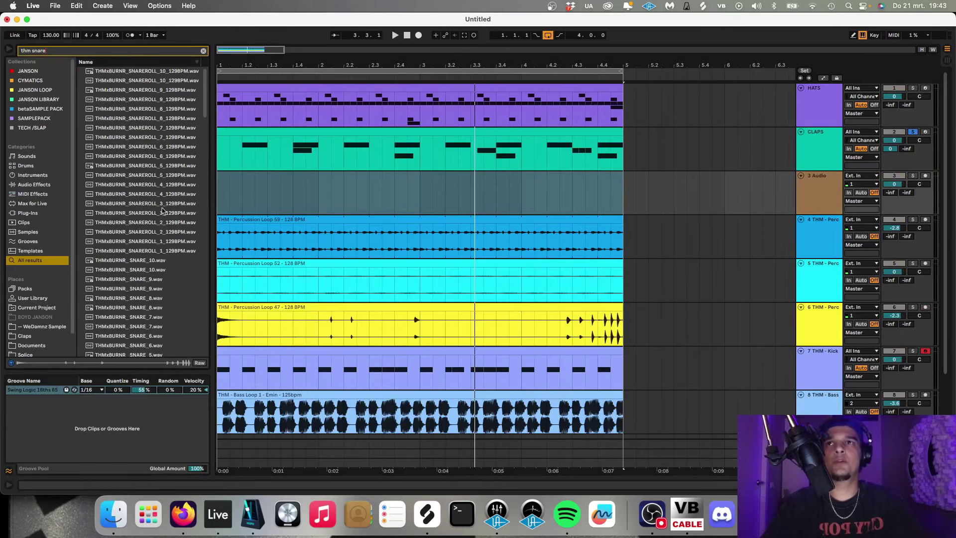
scroll(161, 209, "down", 10)
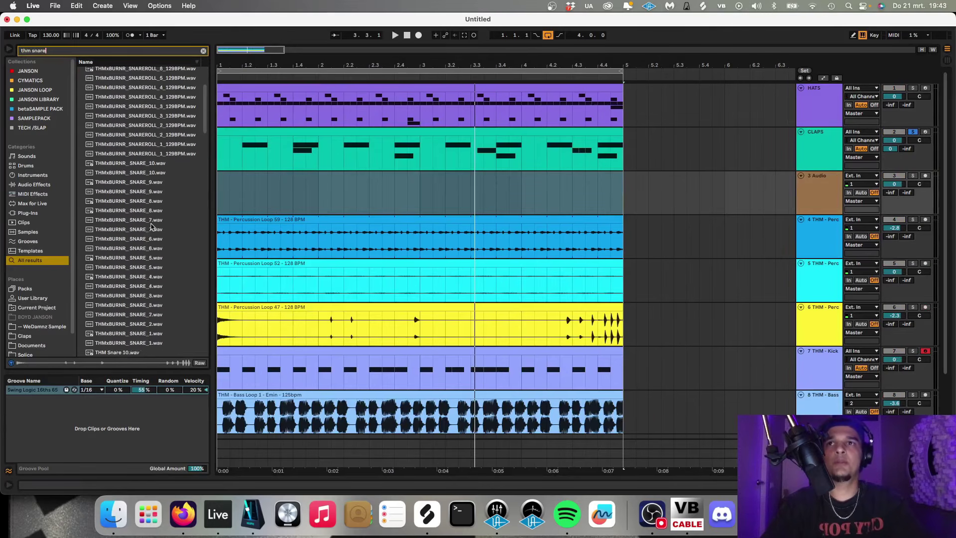
left_click(139, 206)
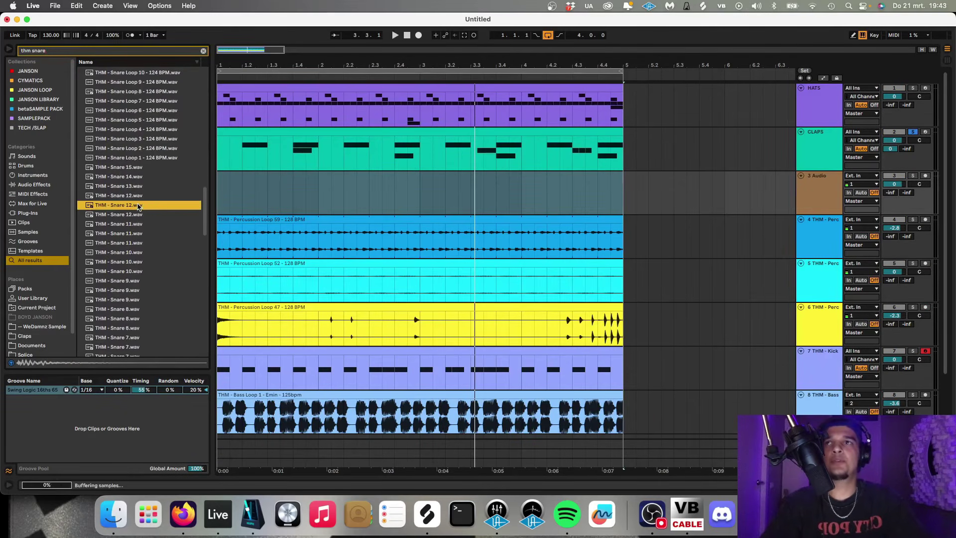
key("Down")
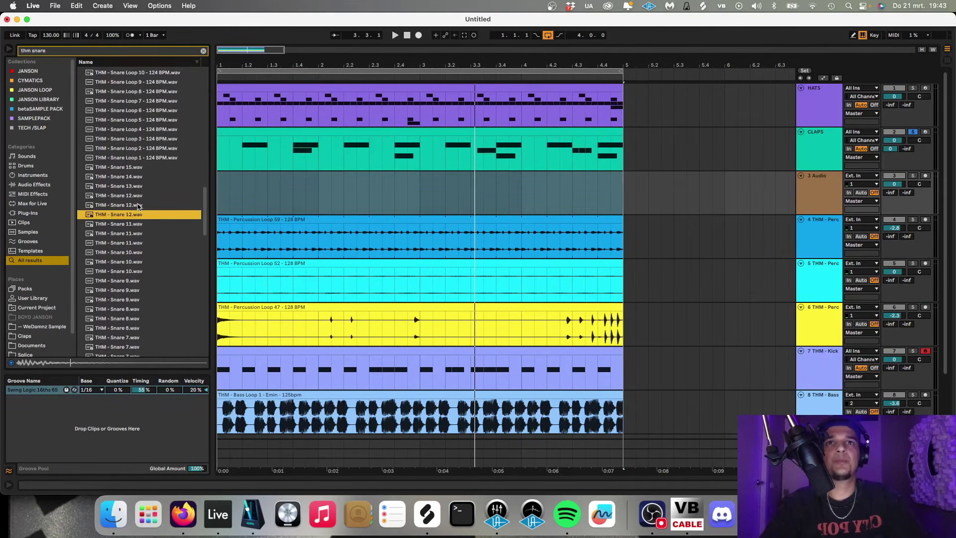
Insert a MIDI track below CLAPS, load THM - Snare 12.wav onto it and create an empty four-bar MIDI clip
left_click(815, 163)
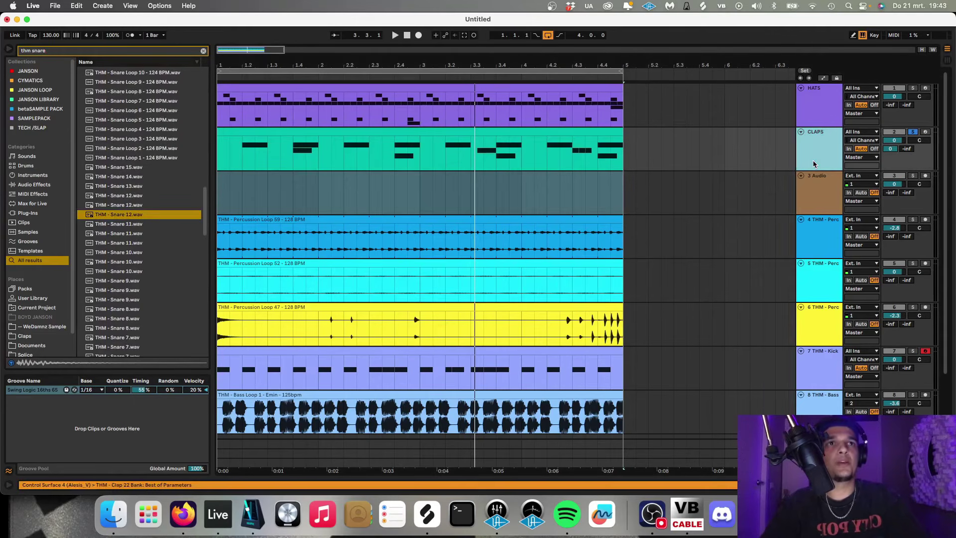
key("super+shift+t")
key("Return")
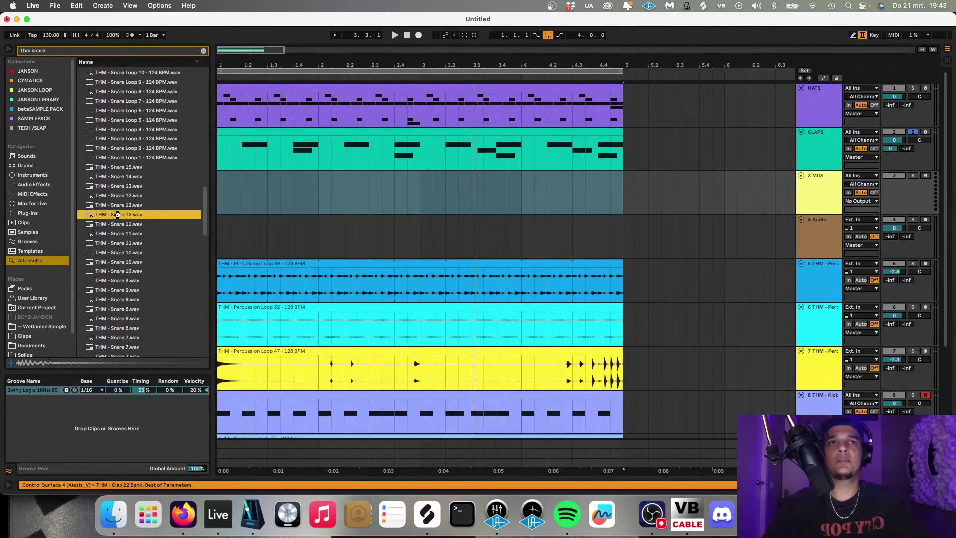
left_click_drag(619, 195, 92, 191)
key("super+shift+m")
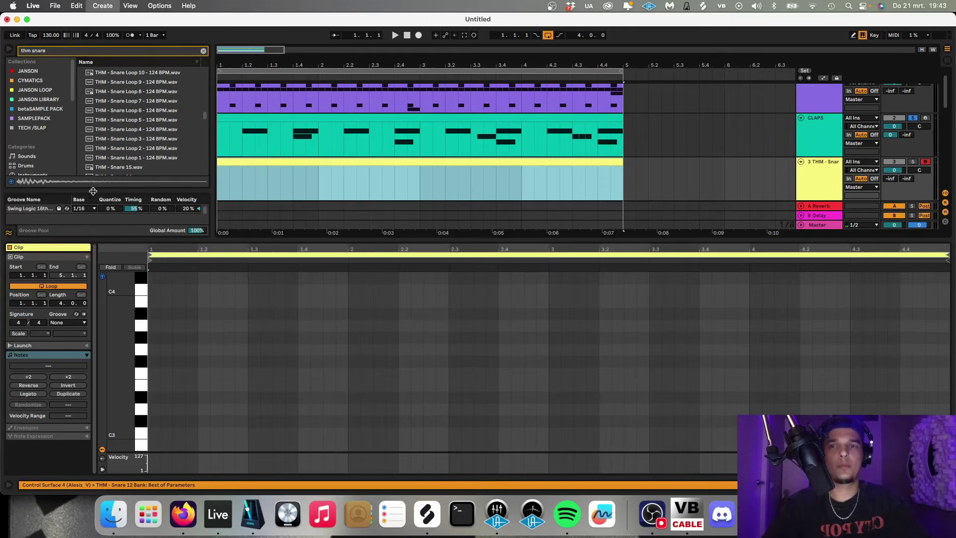
Enter a C3 snare note at 1.2, repeat it every two beats up to 3.2, and add a C3 pickup note at 3.1.2
double_click(202, 432)
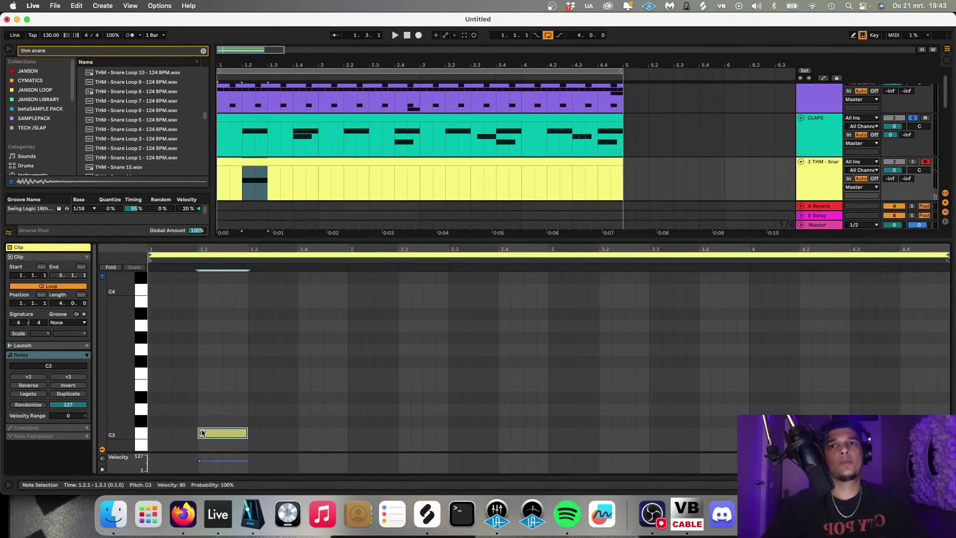
key("super+d")
key("super+d")
key("super+d")
key("super+d")
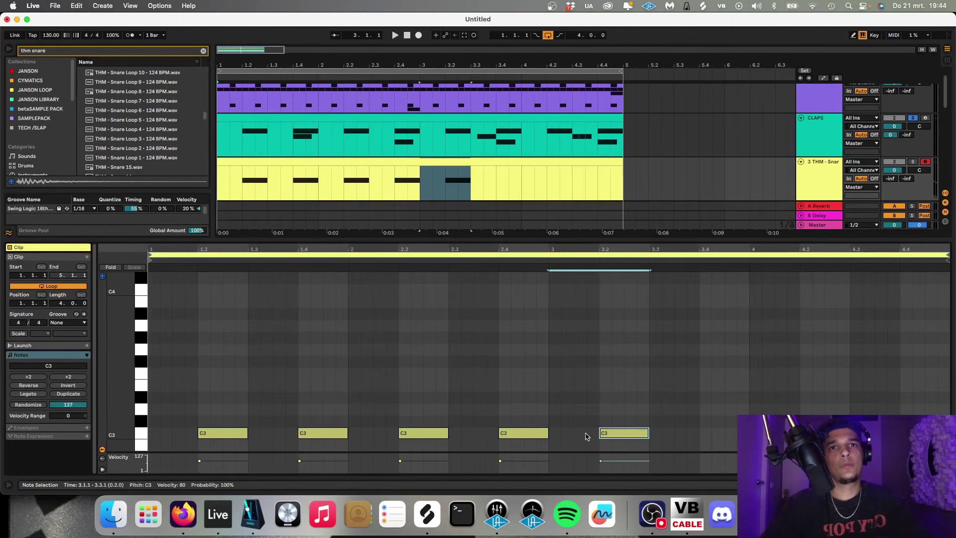
double_click(566, 433)
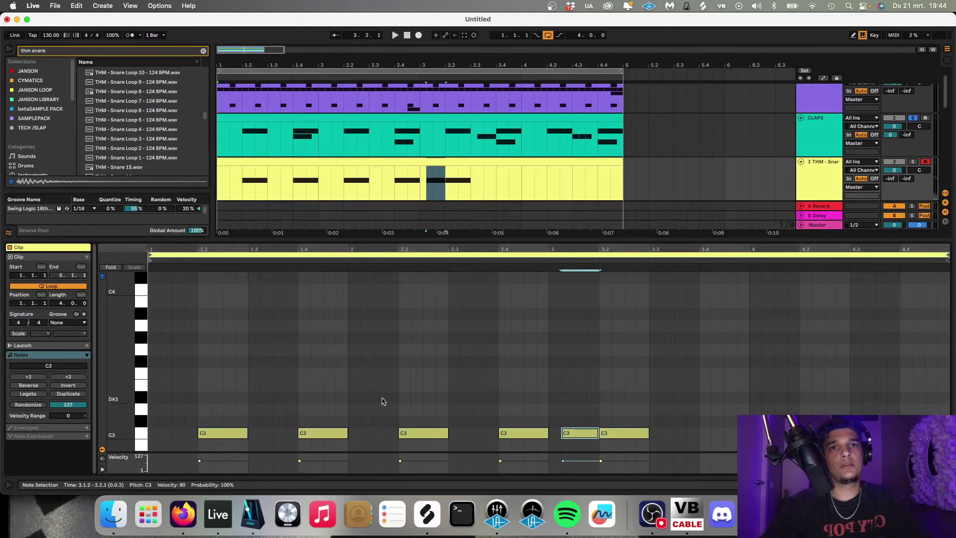
Apply the Swing Logic 16ths 65 groove to the snare clip and solo its track alongside CLAPS during playback
left_click(73, 326)
left_click(70, 335)
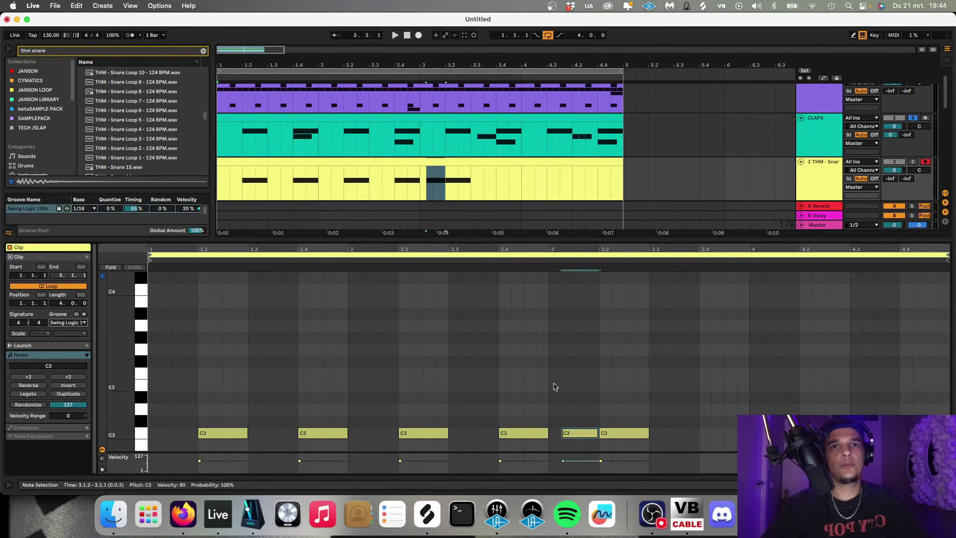
key("space")
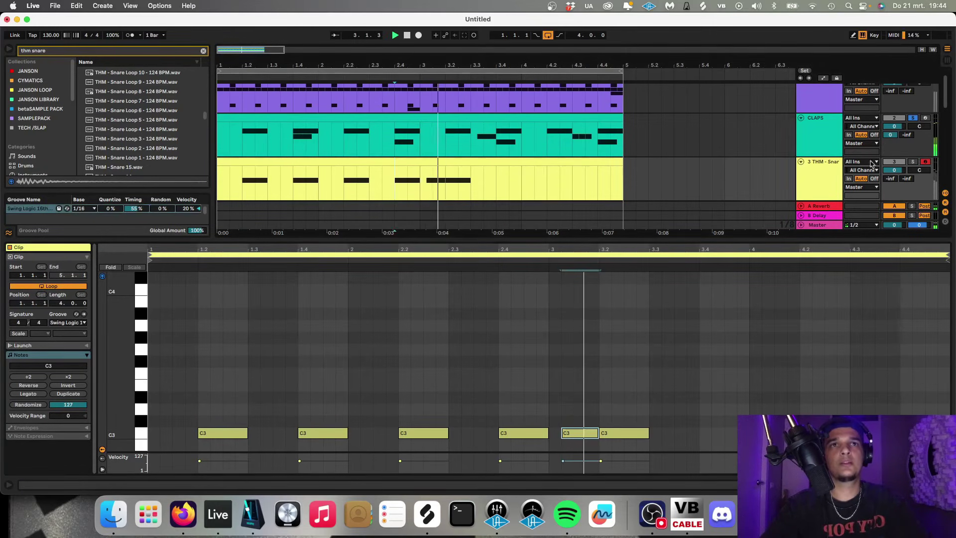
left_click(913, 162)
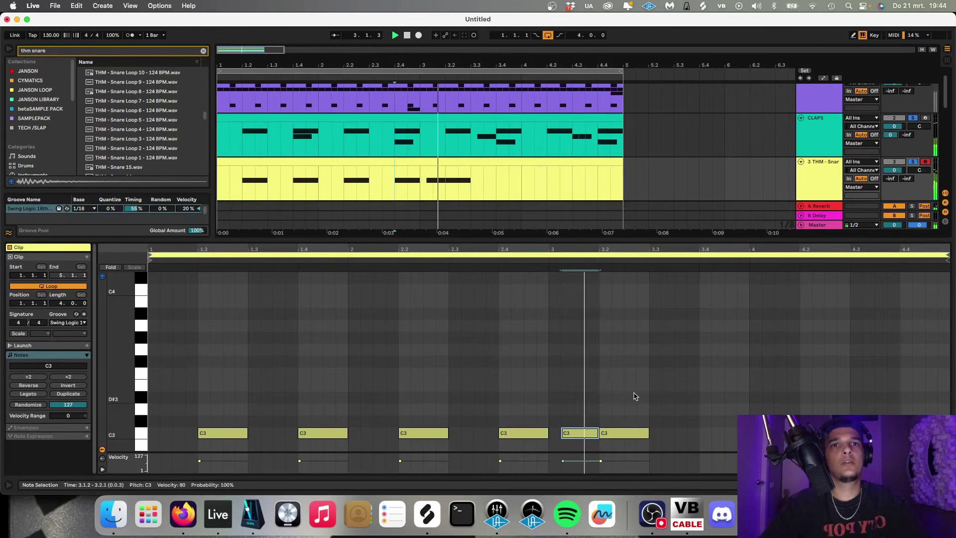
key("space")
Copy the 3.2 snare note to 3.4, fill 4.2 to the clip's end with sixteenth C3 notes, and play the pattern
left_click_drag(630, 431, 731, 434)
left_click(728, 417)
double_click(806, 433)
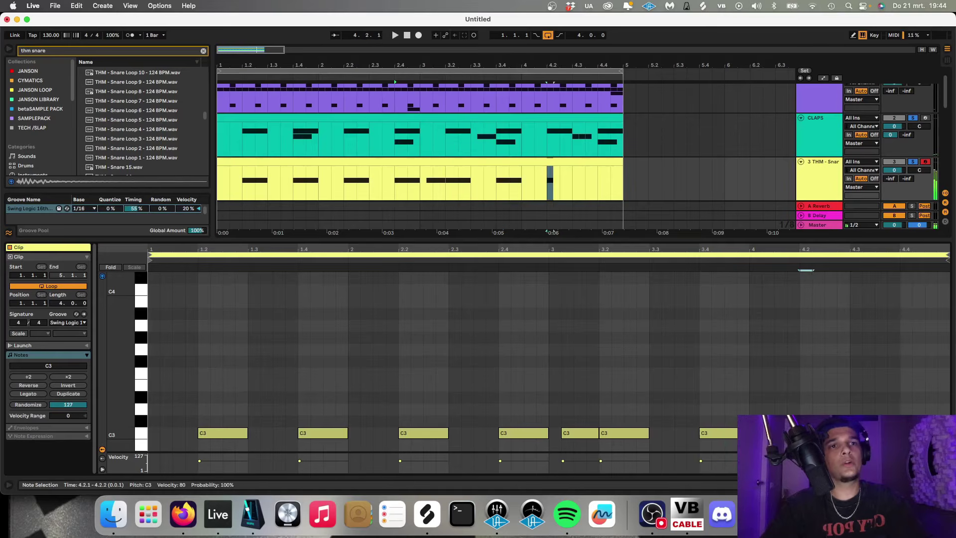
key("super+d")
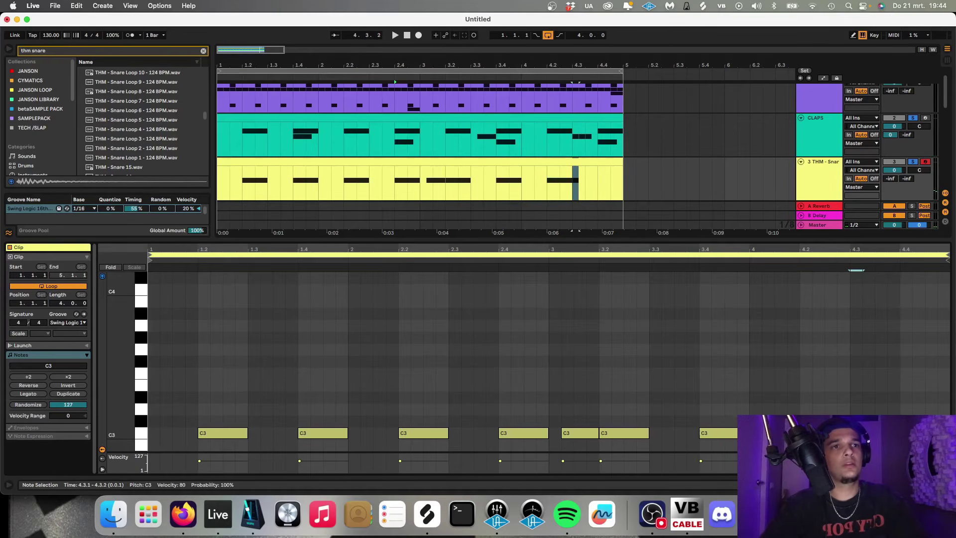
key("space")
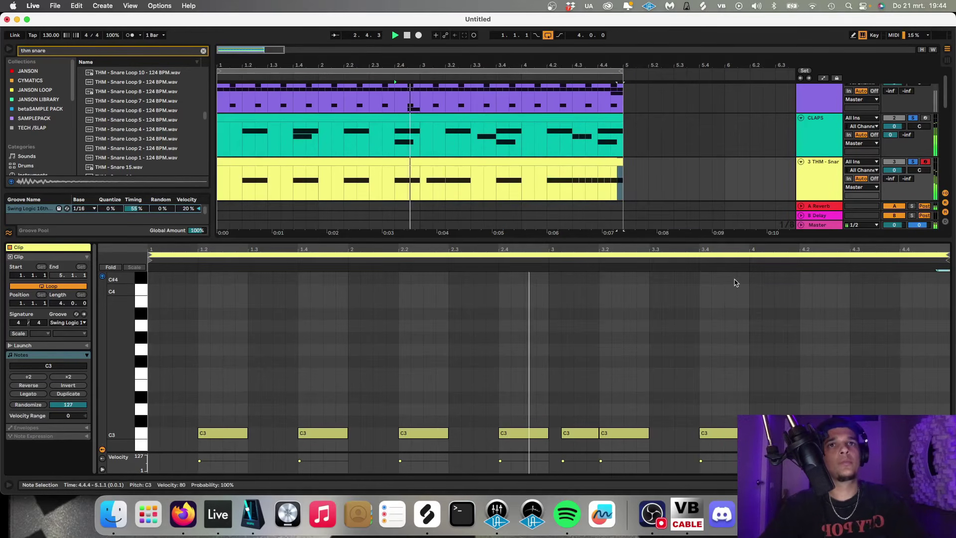
Set the THM - Snare 12 sampler to 1-Shot mode with Volume at -8.00 dB and Transpose at -6 st
left_click(826, 168)
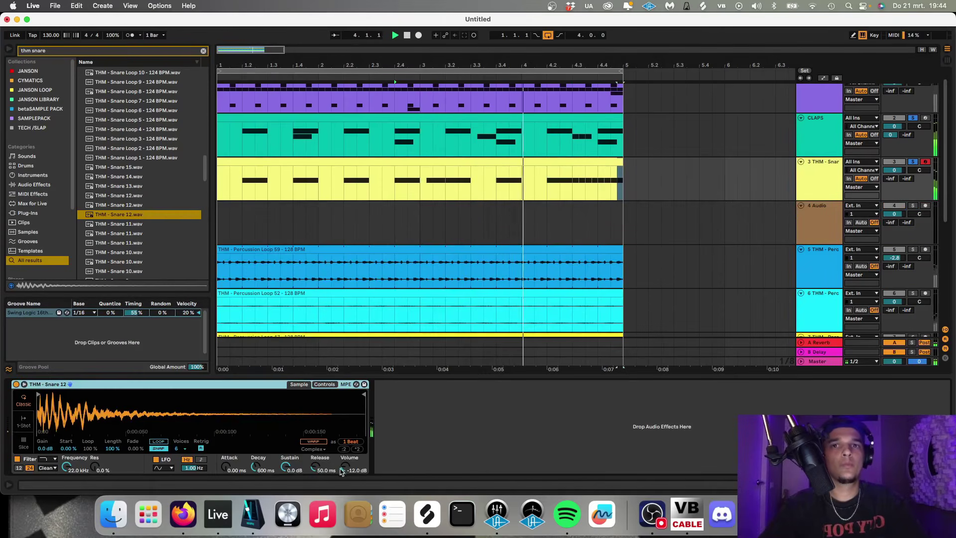
left_click_drag(345, 467, 345, 459)
left_click(23, 422)
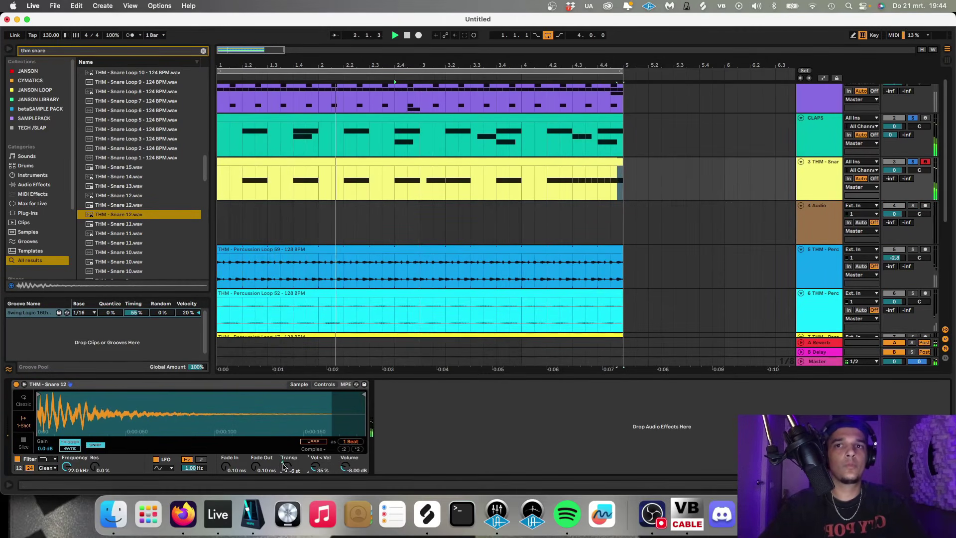
Shorten the snare sample's tail with a 389 ms Fade Out, and unsolo the claps and snare with the snare track at -4.0 dB
left_click_drag(255, 466, 255, 448)
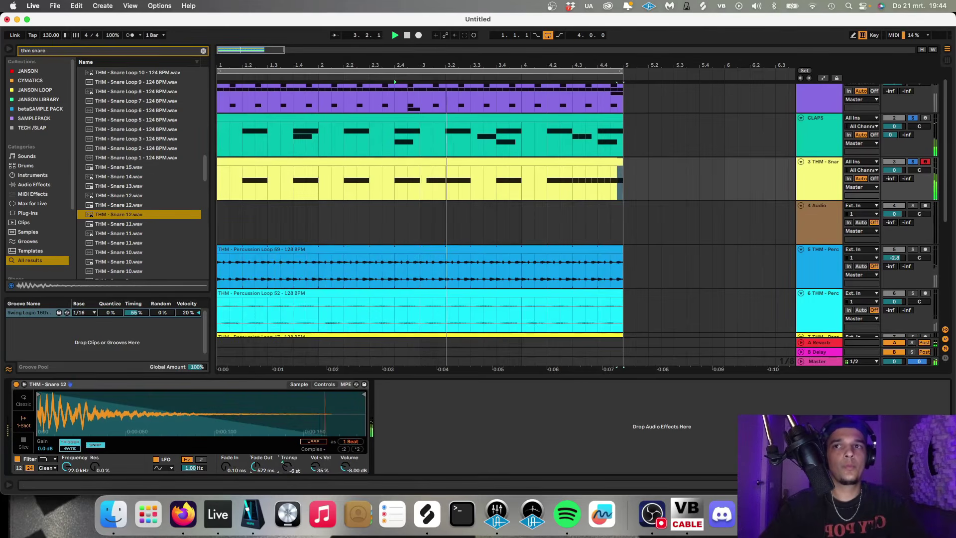
mouse_move(364, 396)
left_mouse_down()
mouse_move(209, 420)
mouse_move(260, 420)
left_mouse_up()
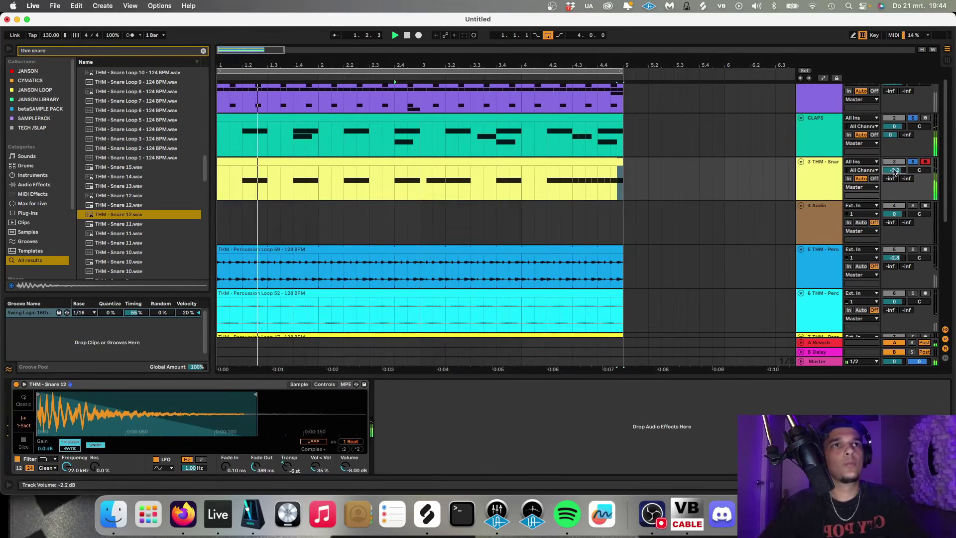
left_click(913, 162)
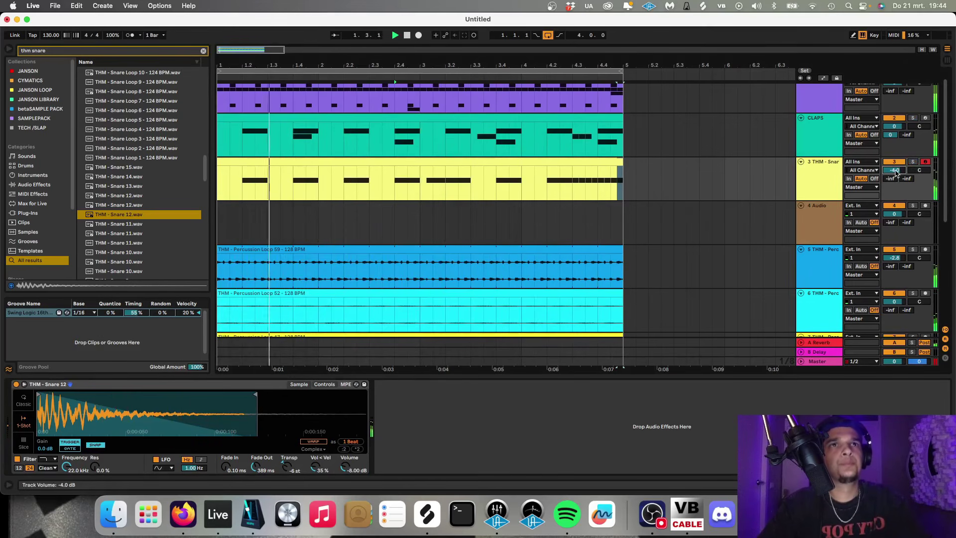
Try extra C3 notes at 1.2.4 and 1.3.2 in the THM - Snare 12 clip during playback, and delete them
double_click(459, 170)
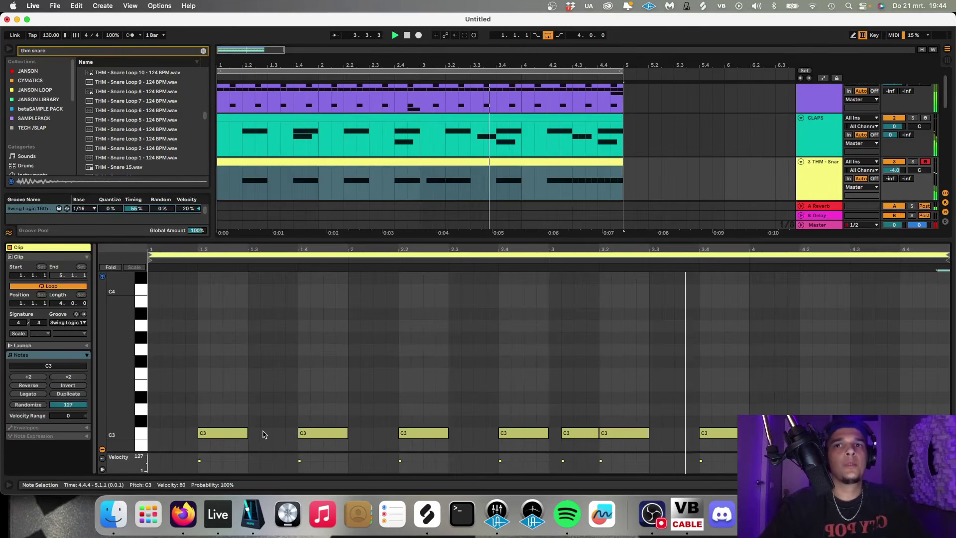
left_click(237, 435)
key("super+d")
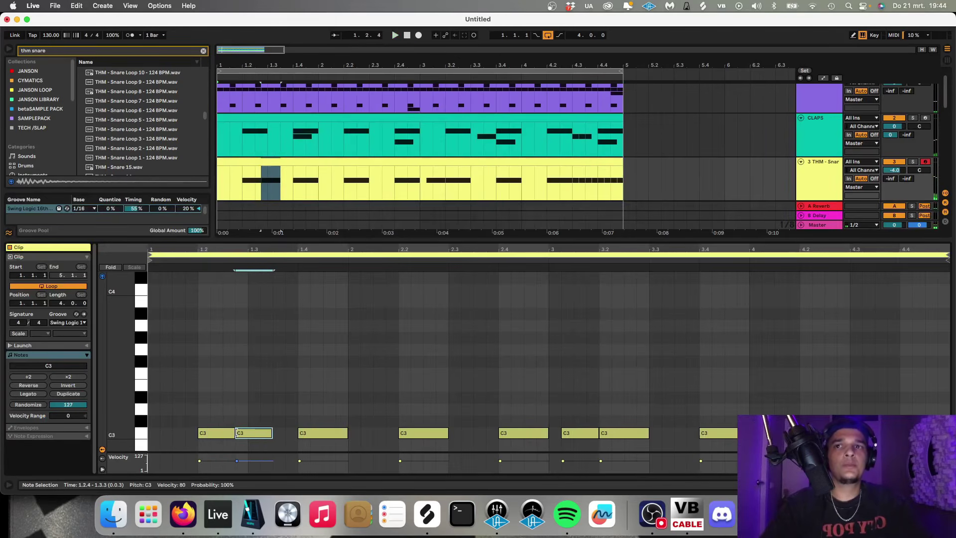
key("space")
key("shift+Left")
key("super+d")
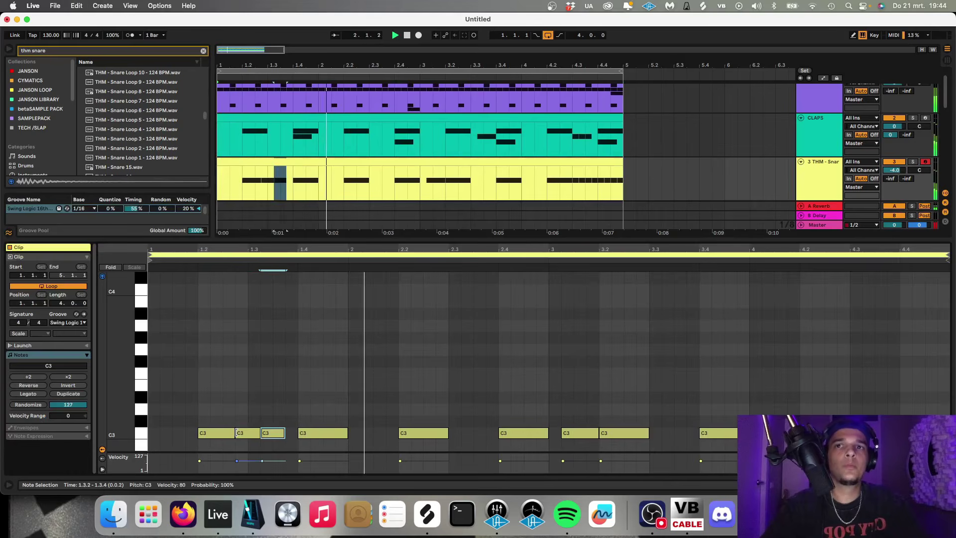
left_click(253, 433, "shift")
key("Delete")
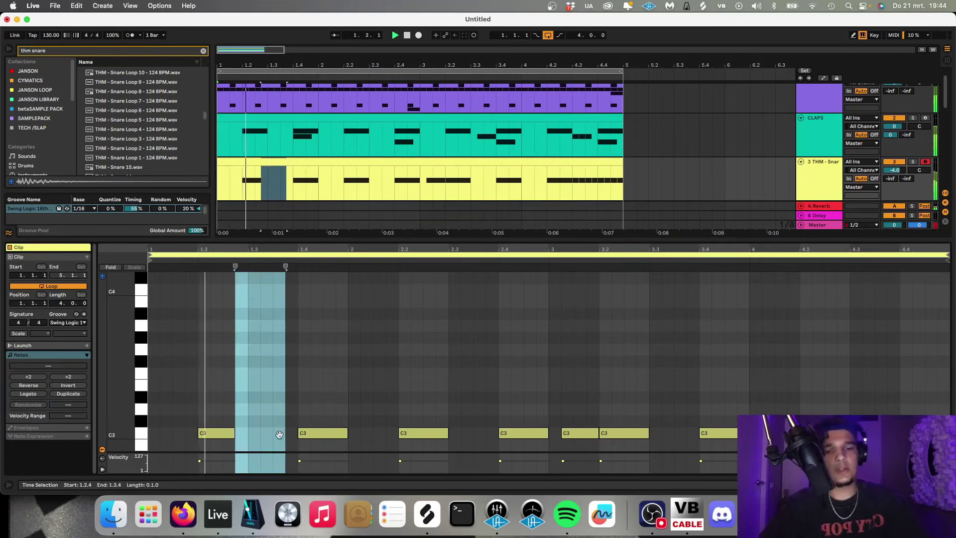
Insert a MIDI track below the first snare, audition the Snare 11 and Snare 10 samples, and load THM - Snare 10.wav onto it
key("super+alt+l")
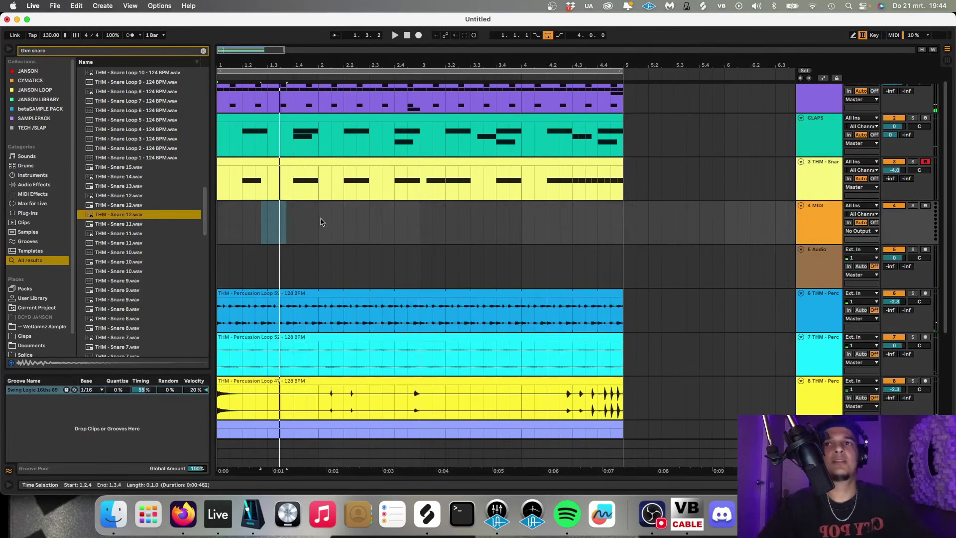
left_click(165, 253)
key("Up")
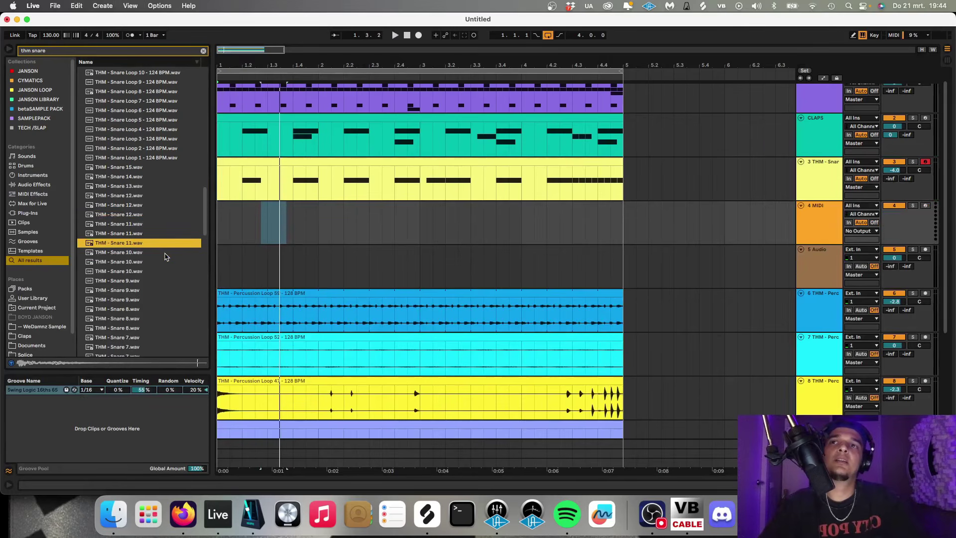
key("Down")
key("Down")
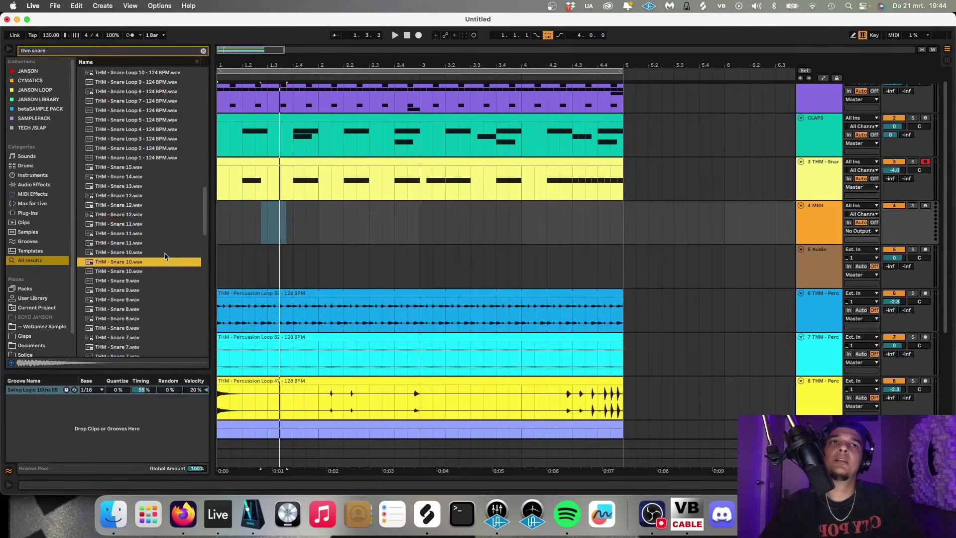
left_click_drag(166, 256, 308, 224)
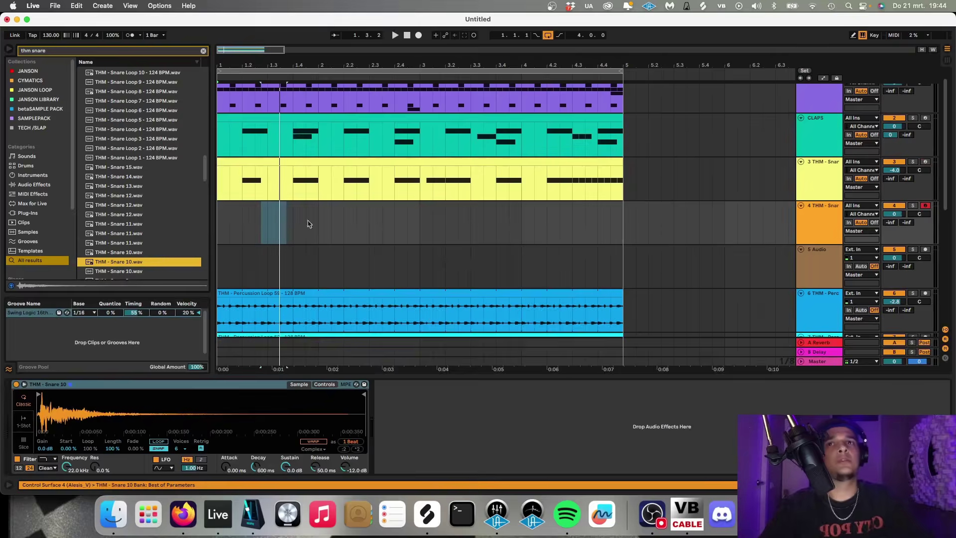
Create a four-bar MIDI clip on the THM - Snare 10 track with C3 notes at 1.2.4 and 1.3.2
left_click_drag(626, 222, 205, 226)
key("super+shift+m")
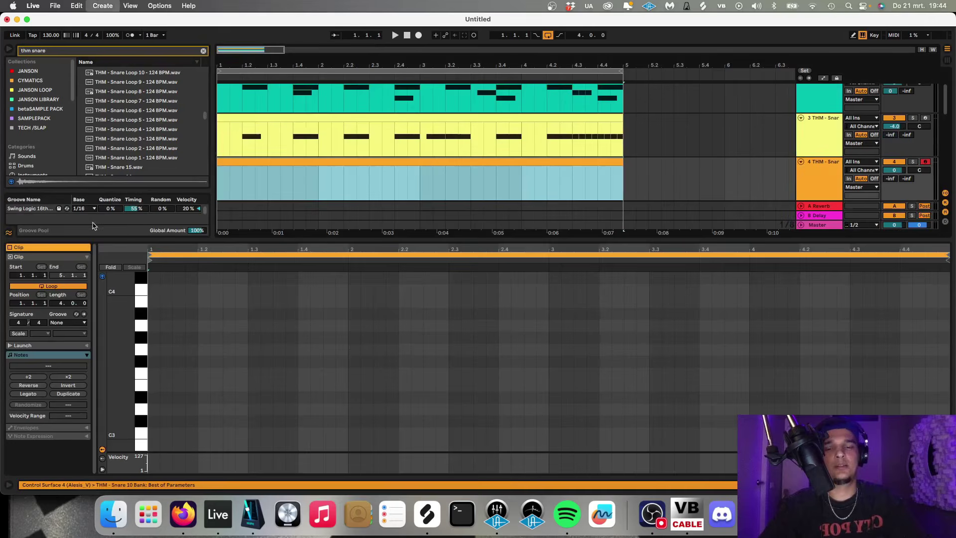
double_click(241, 433)
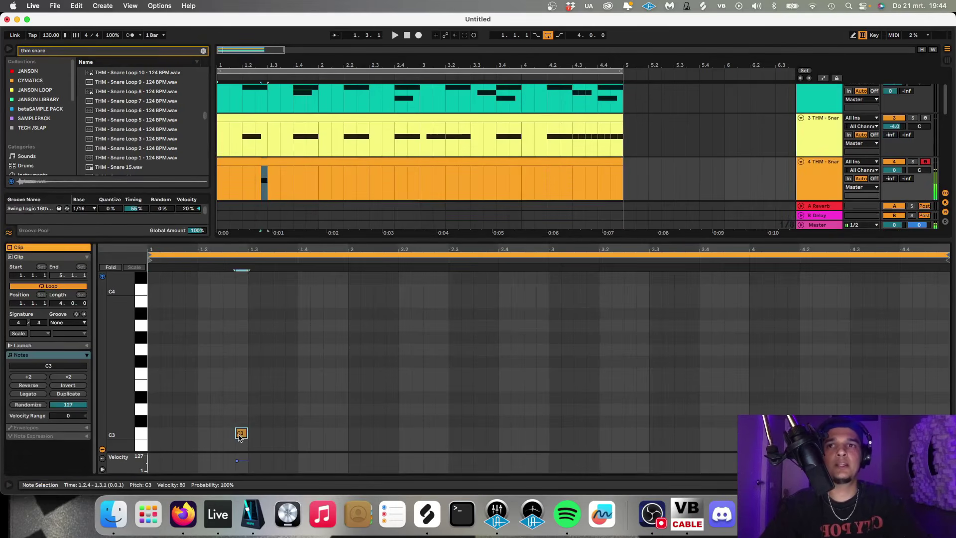
double_click(267, 433)
Try repeating the two C3 notes across the clip by duplicating the selection around them three times
left_click_drag(338, 436, 181, 423)
key("super+d")
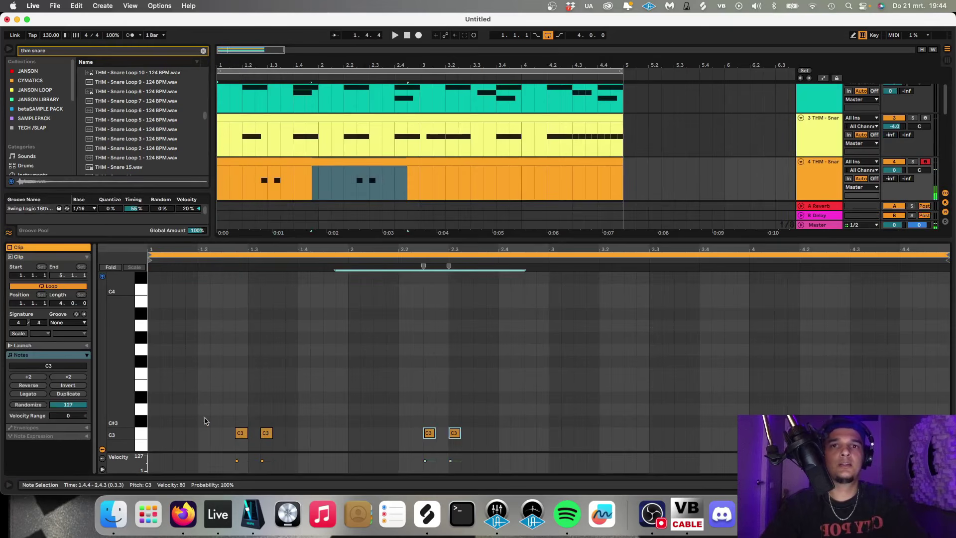
key("super+d")
key("super+d")
Apply the Swing Logic 16ths 65 groove to the THM - Snare 10 clip and listen to it in playback
left_click(70, 323)
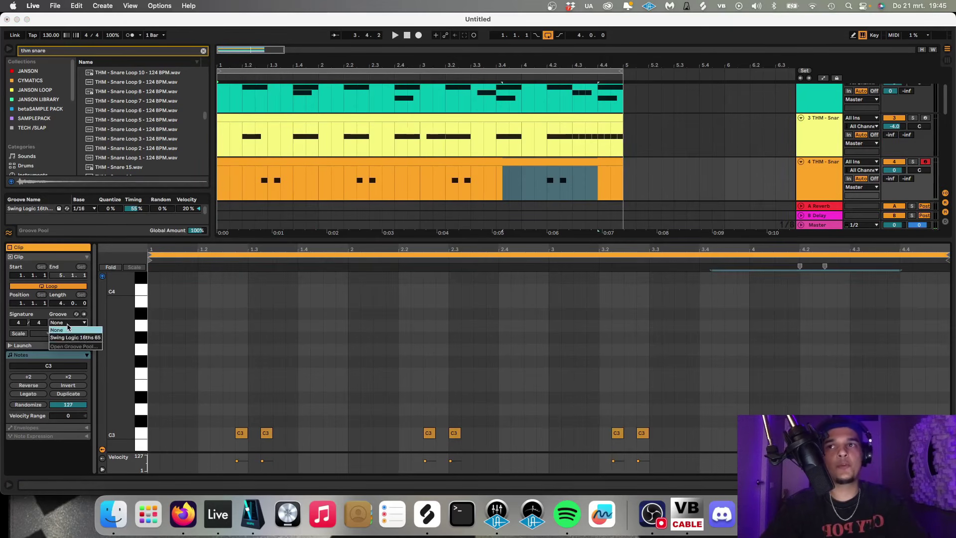
left_click(70, 331)
key("space")
left_click(386, 386)
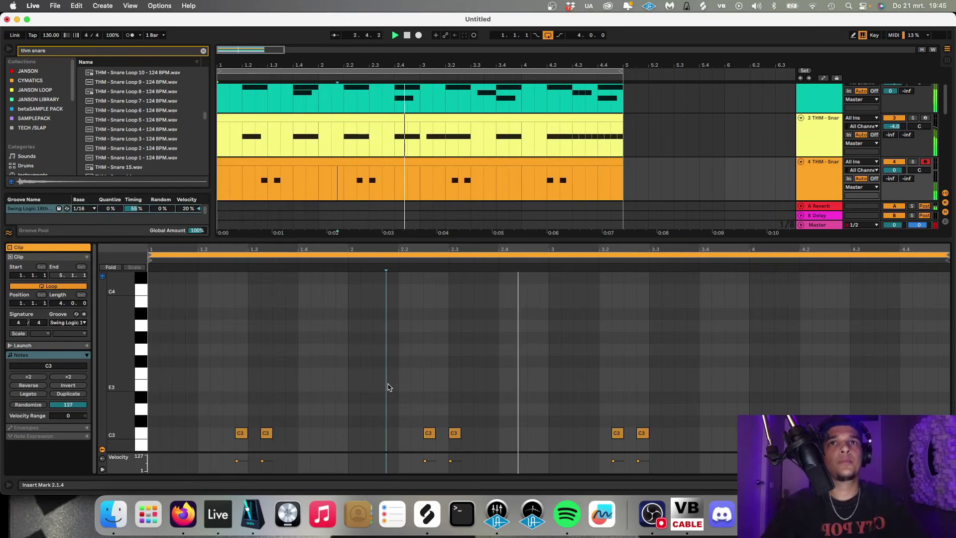
Delete the misplaced note copies after bar 1 and repeat the first bar's two-note pattern in bars 2 to 4
left_click_drag(422, 414, 901, 448)
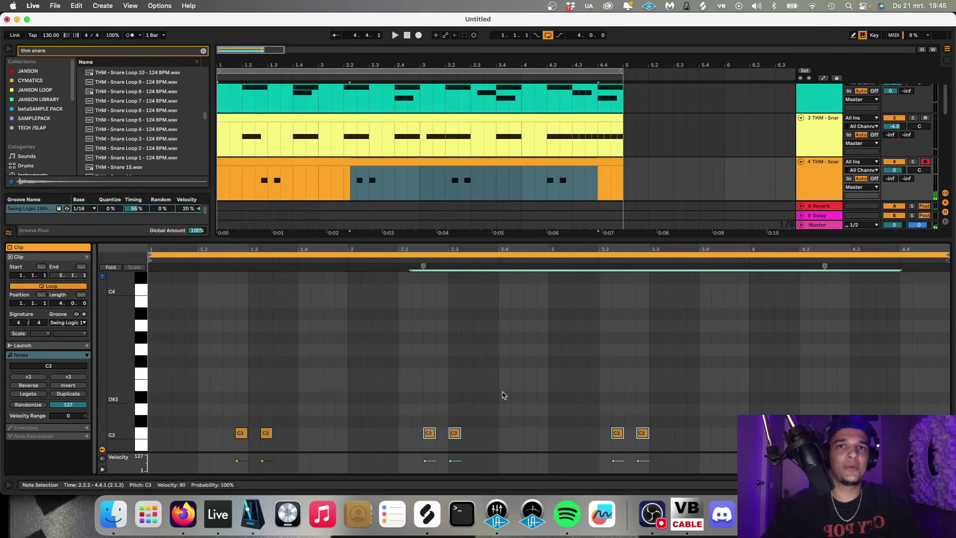
key("Delete")
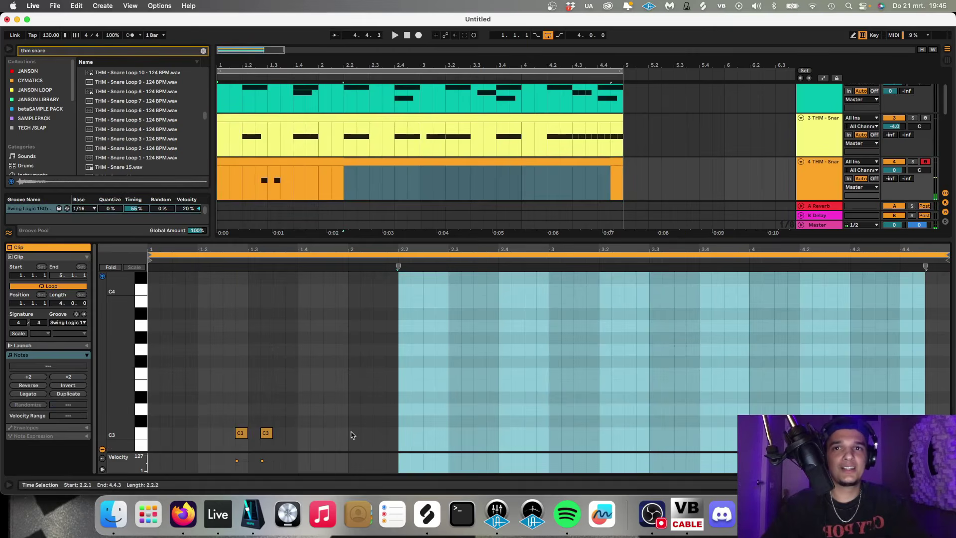
key("ctrl+a")
key("ctrl+d")
key("ctrl+d")
key("space")
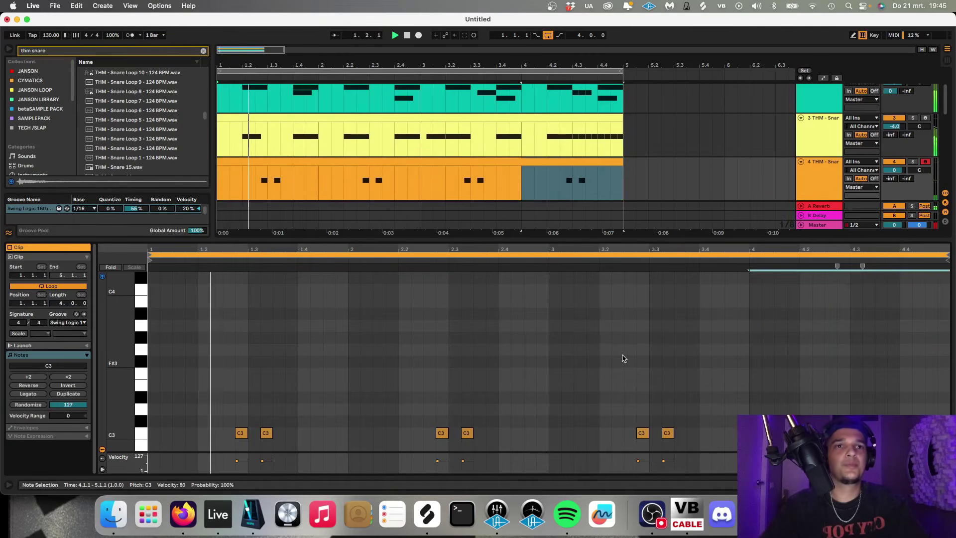
Cut the first beat of bar 3 out of the THM - Snare 12 clip and play the loop
key("ctrl+alt+l")
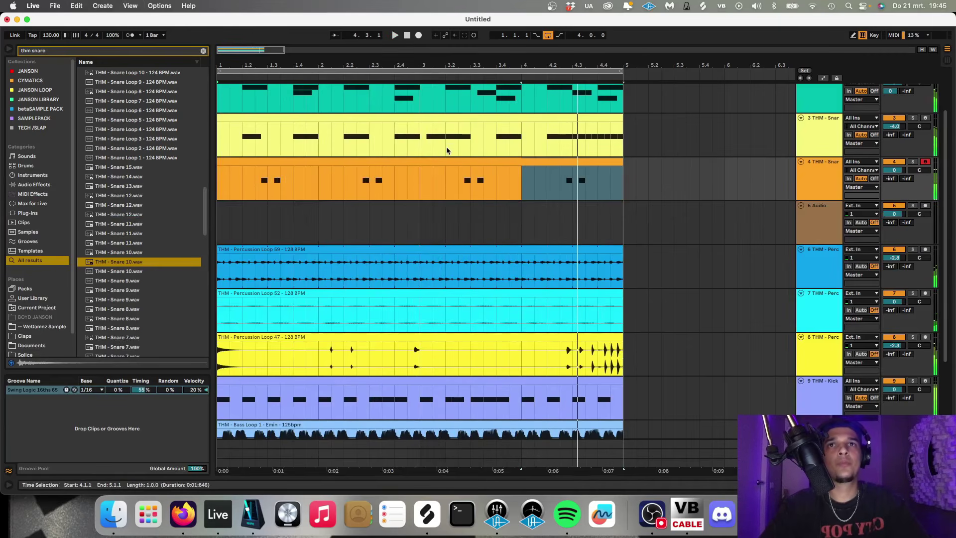
left_click_drag(447, 151, 419, 142)
key("Delete")
left_click(408, 115)
key("space")
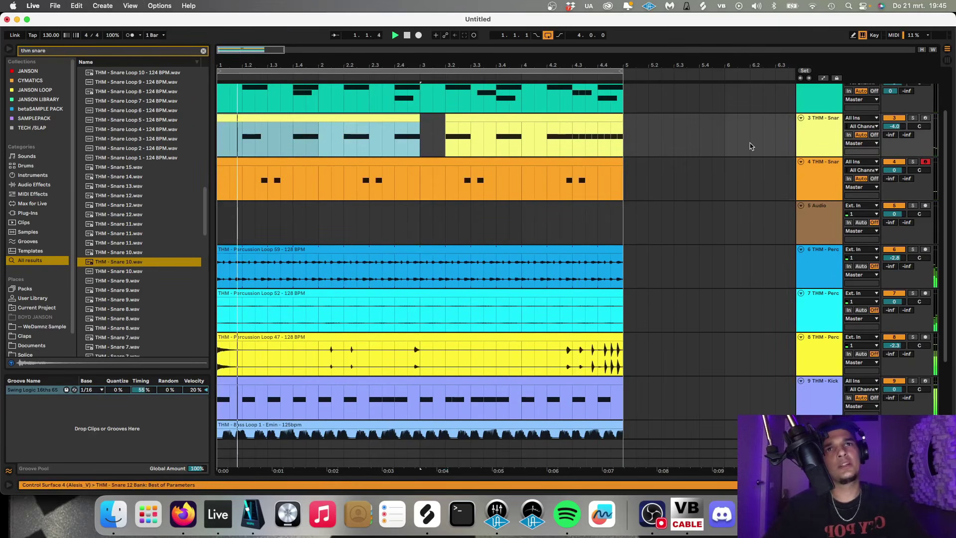
Deactivate the THM - Snare 12 track and set the THM - Snare 10 track's volume to -0.8 dB
left_click(915, 118)
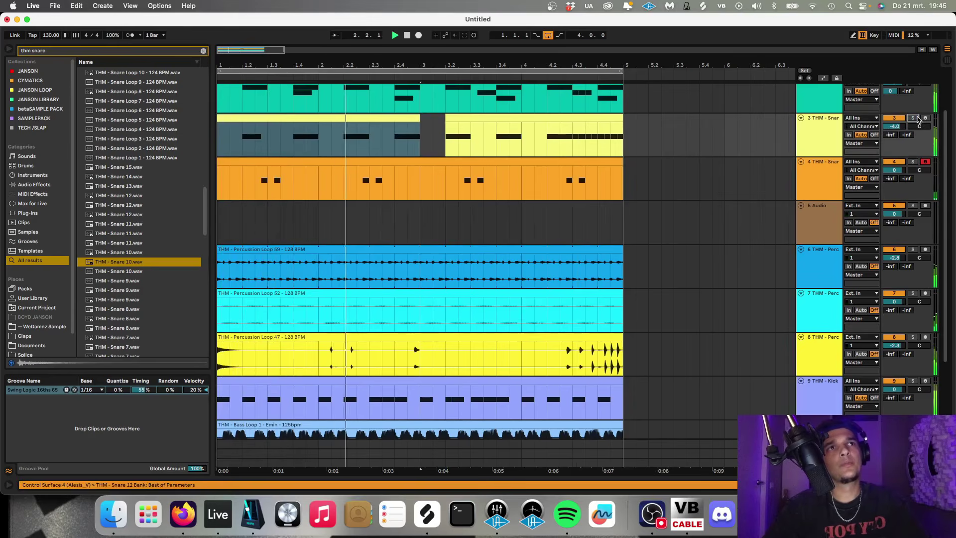
left_click(915, 118)
key("space")
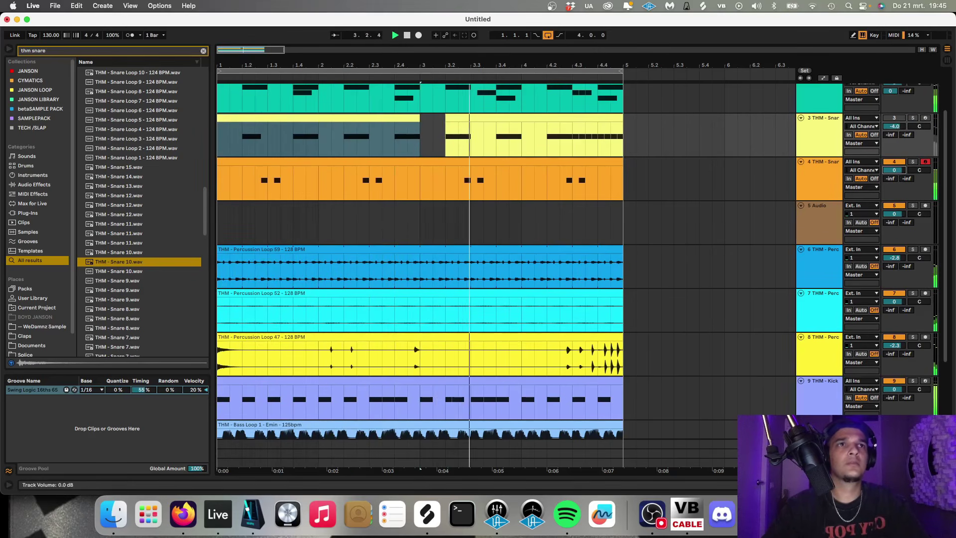
left_click_drag(896, 169, 896, 171)
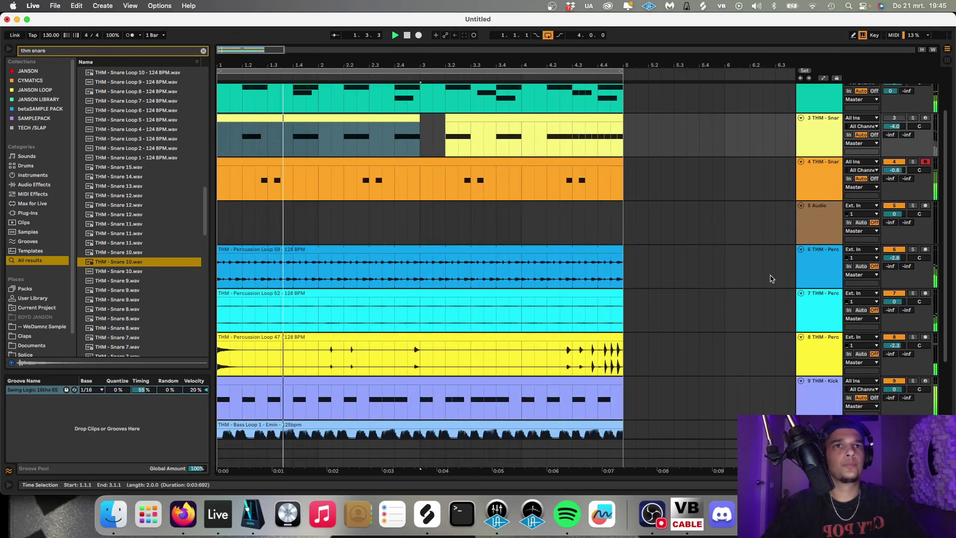
Solo the THM - Percussion Loop 52 track and add a Delay effect to it
scroll(771, 277, "down", 3)
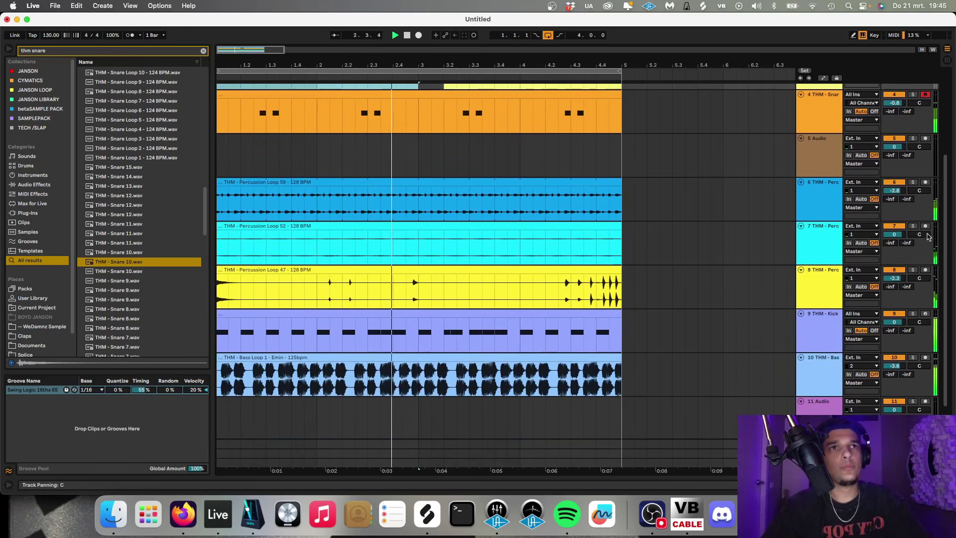
left_click(912, 227)
double_click(808, 254)
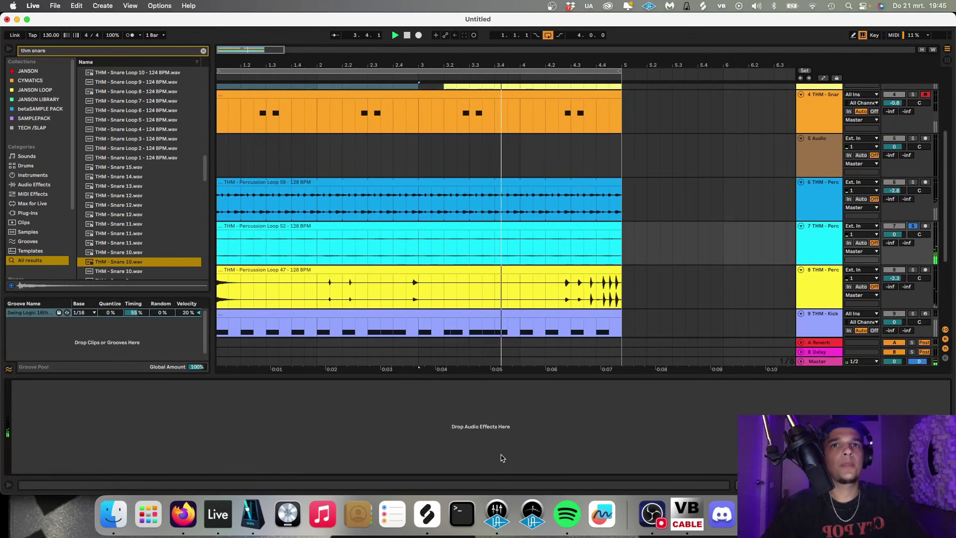
type("del")
key("Down")
key("Down")
key("Down")
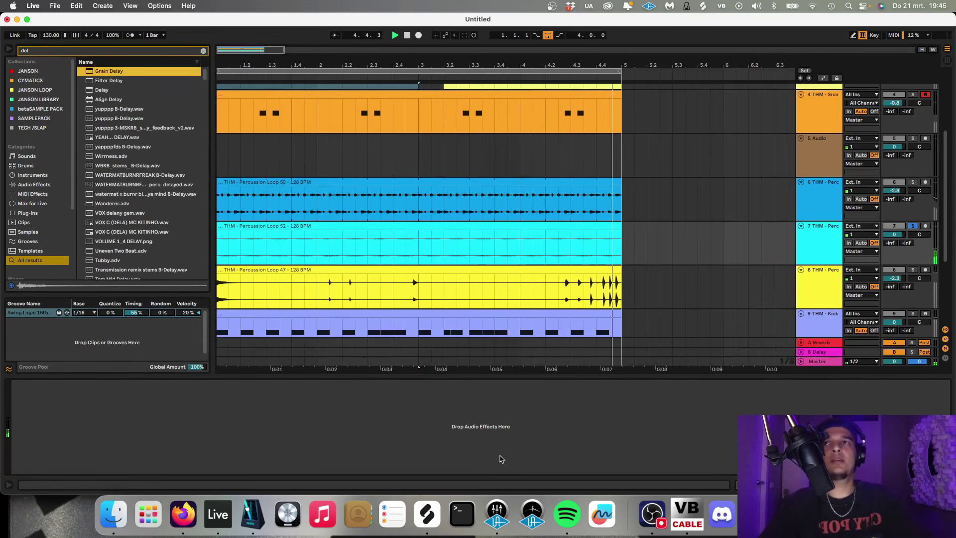
key("Return")
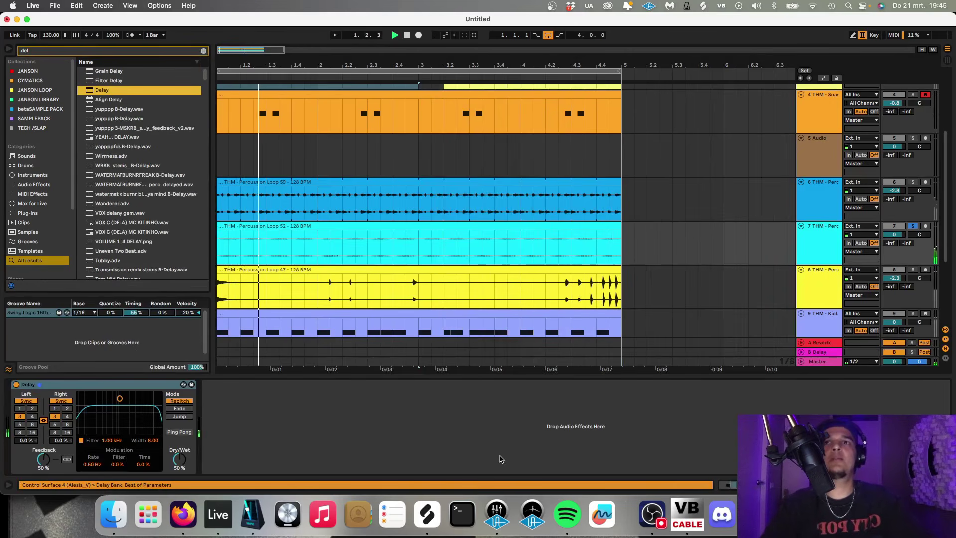
Set the Delay to Ping Pong with unsynced 46.5 ms times on both channels and Dry/Wet at 34 %
left_click(188, 432)
left_click(28, 401)
key("space")
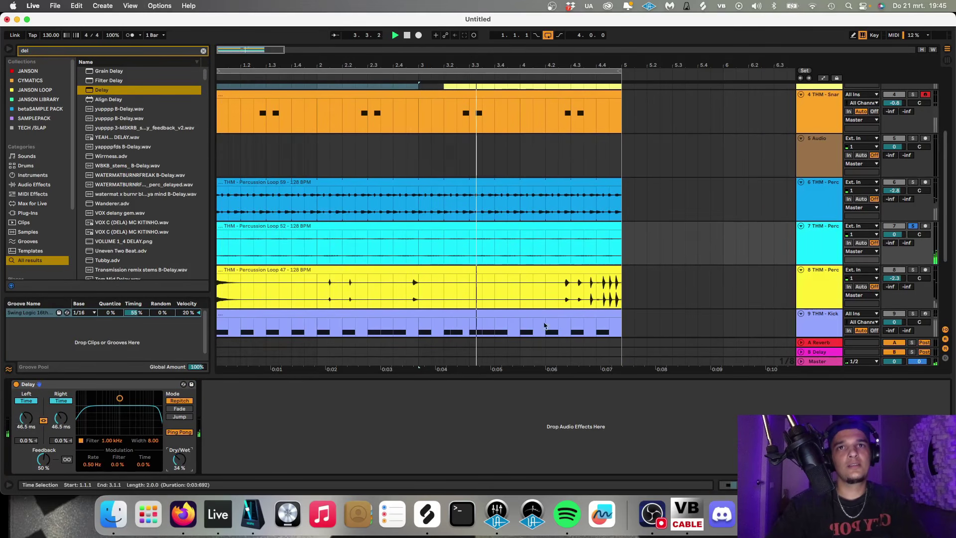
Unsolo the Percussion Loop 52 track and hide its device view to hear the full arrangement
left_click(913, 226)
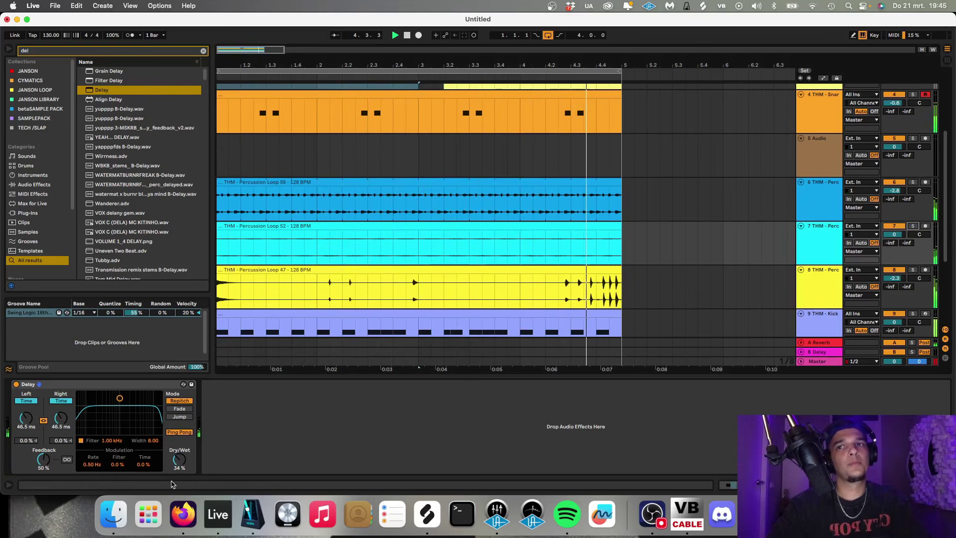
left_click(179, 460)
key("super+alt+l")
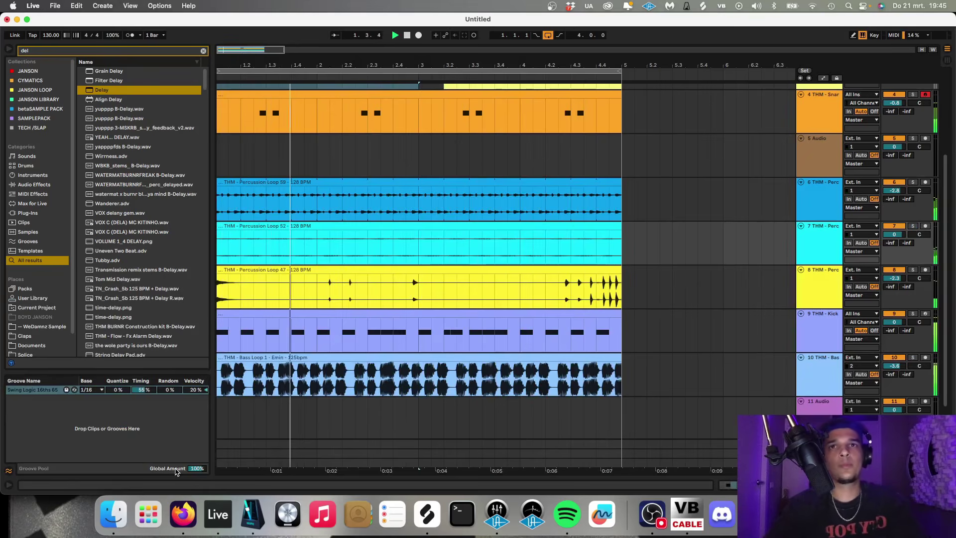
scroll(438, 274, "up", 5)
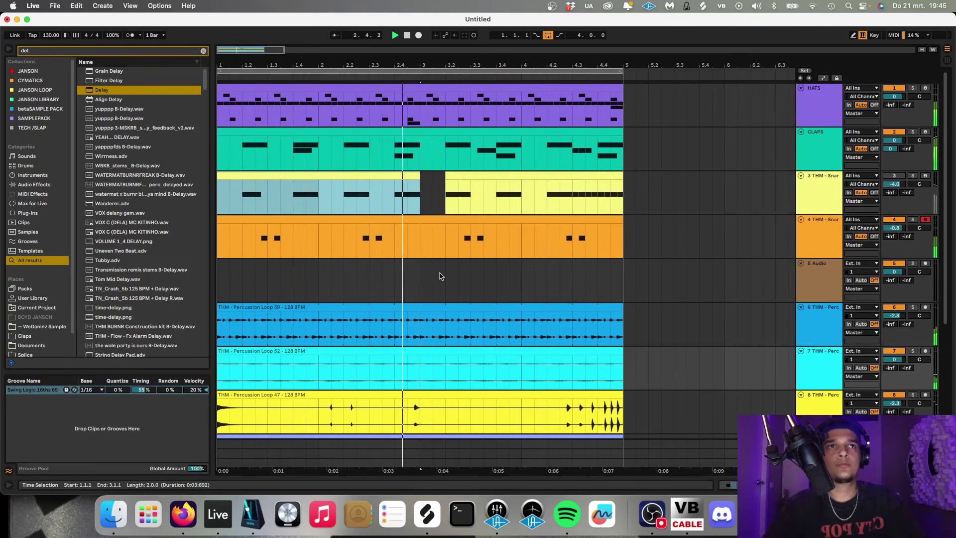